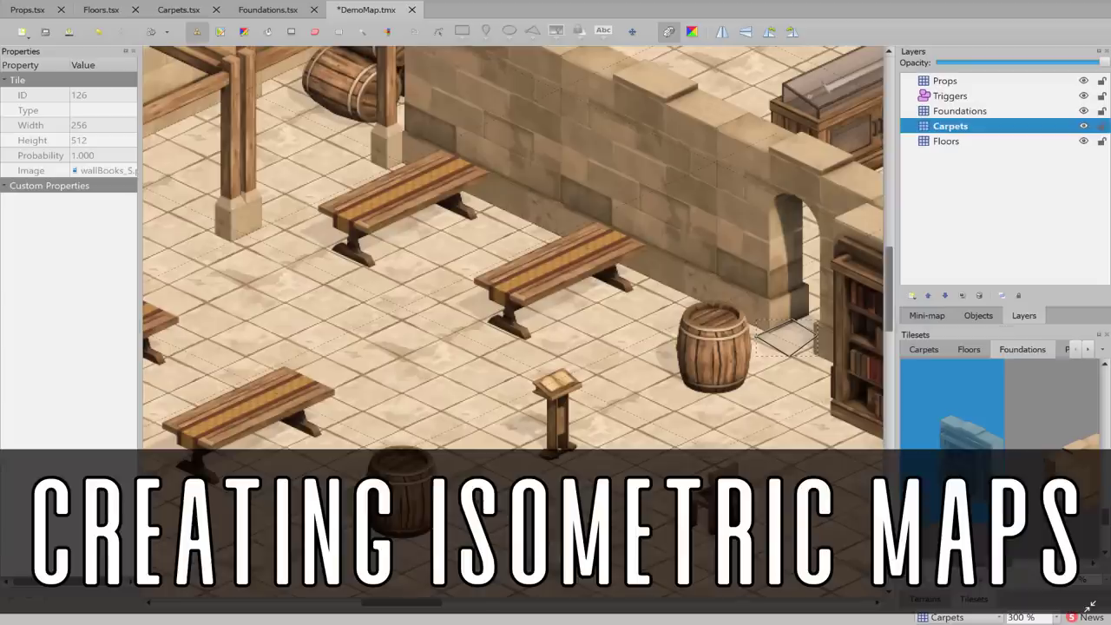
- Switch from Tiled to the browser showing Kenney's isometric asset packs
{"action": "key", "text": "alt+Tab"}
{"action": "key", "text": "alt+Tab"}
{"action": "key", "text": "alt+Tab"}
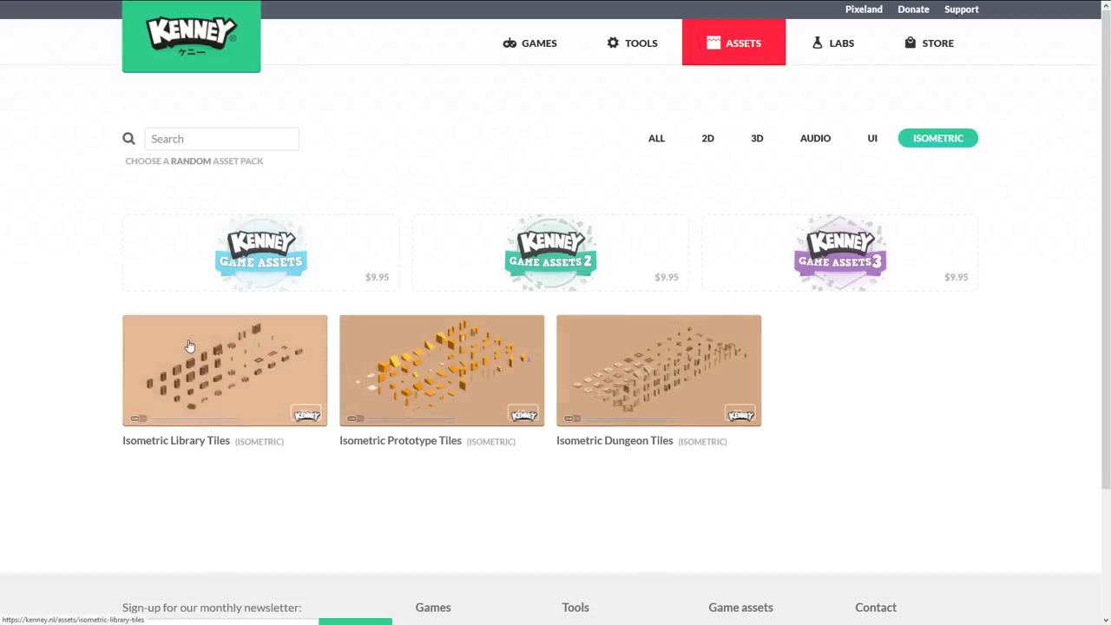
- Bring up the MapDemo Tiles folder with its Carpets, Floors, Props and WallsPillarsStairsAndColumns subfolders
{"action": "key", "text": "alt+Tab"}
{"action": "key", "text": "alt+Tab"}
{"action": "key", "text": "alt+Tab"}
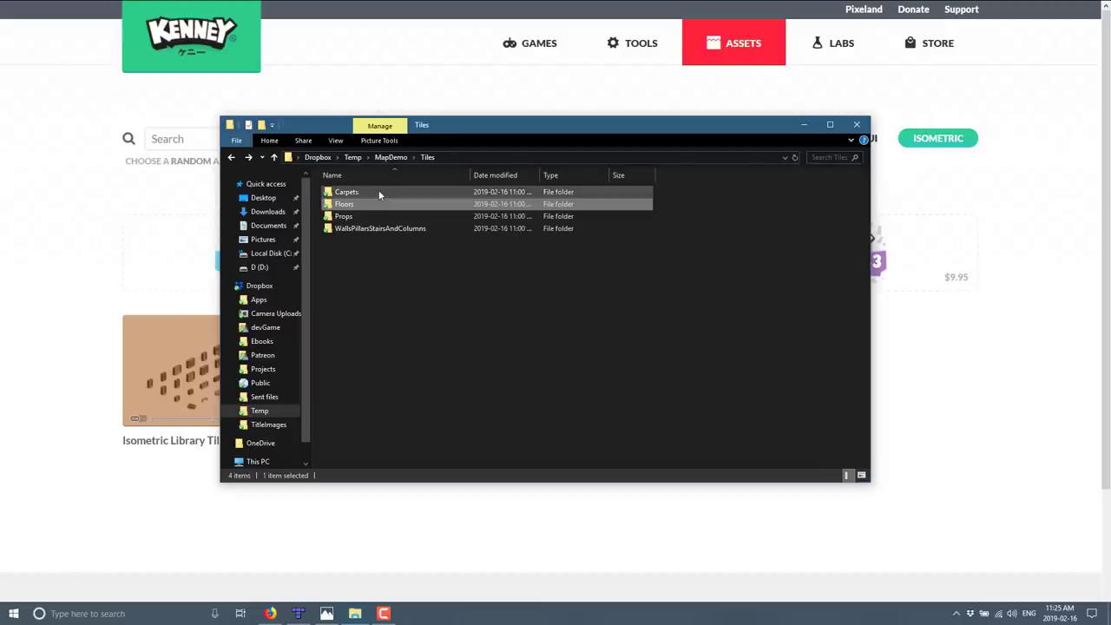
- Browse the WallsPillarsStairsAndColumns tile images, then return to Tiled with no files open
{"action": "double_click", "coordinate": [410, 230]}
{"action": "scroll", "coordinate": [682, 369], "scroll_direction": "down", "scroll_amount": 3}
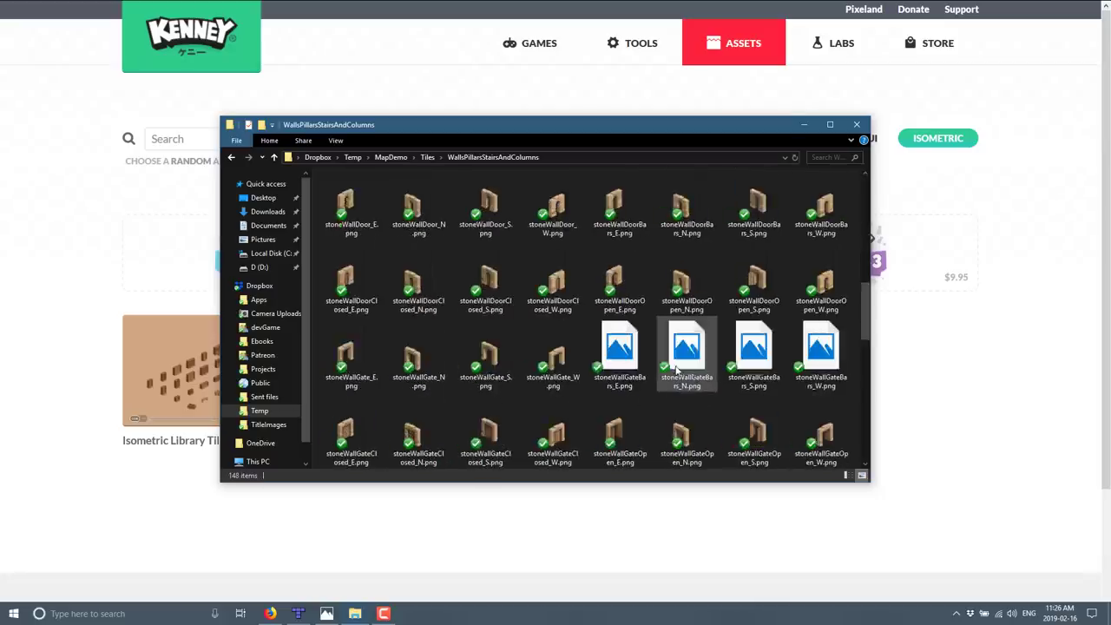
{"action": "scroll", "coordinate": [678, 369], "scroll_direction": "down", "scroll_amount": 5}
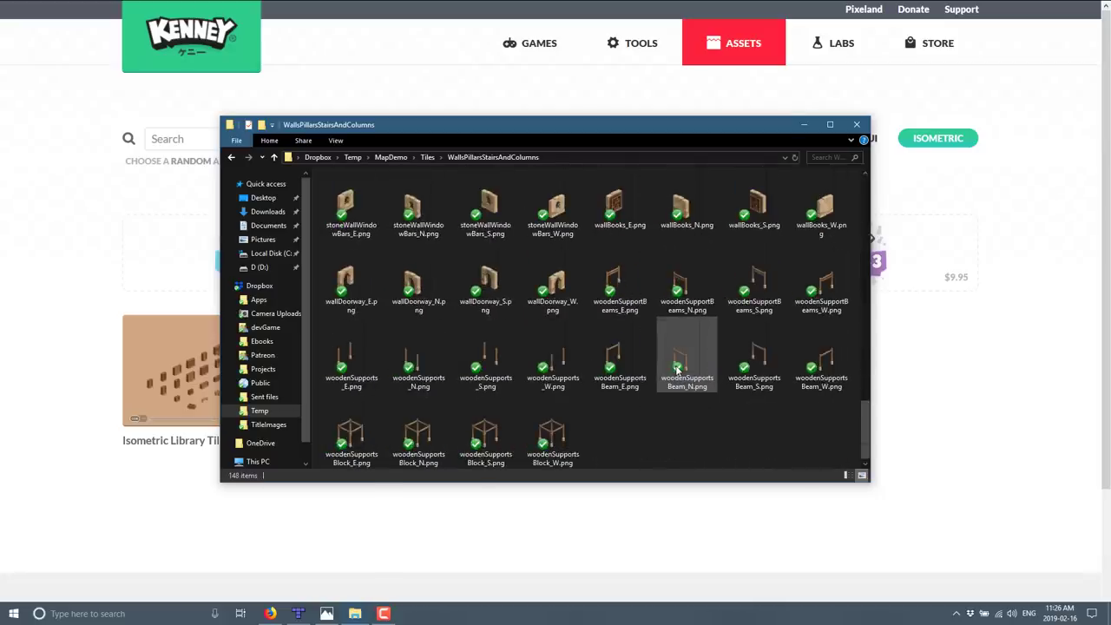
{"action": "scroll", "coordinate": [678, 369], "scroll_direction": "up", "scroll_amount": 6}
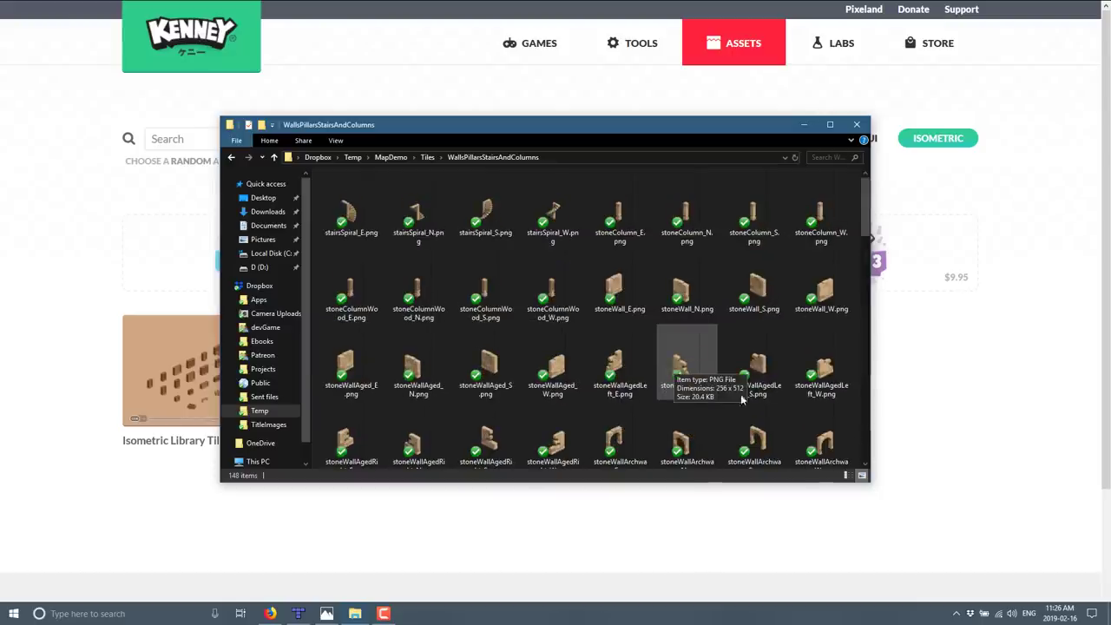
{"action": "left_click", "coordinate": [299, 612]}
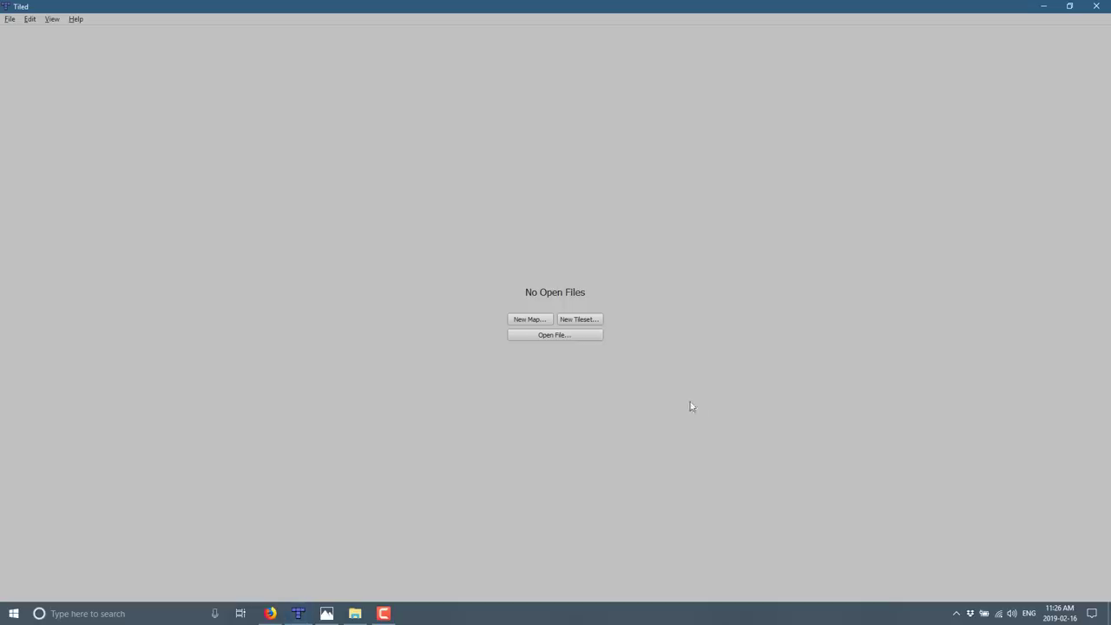
- Set up a new tileset named Carpets of type Collection of Images
{"action": "left_click", "coordinate": [596, 321]}
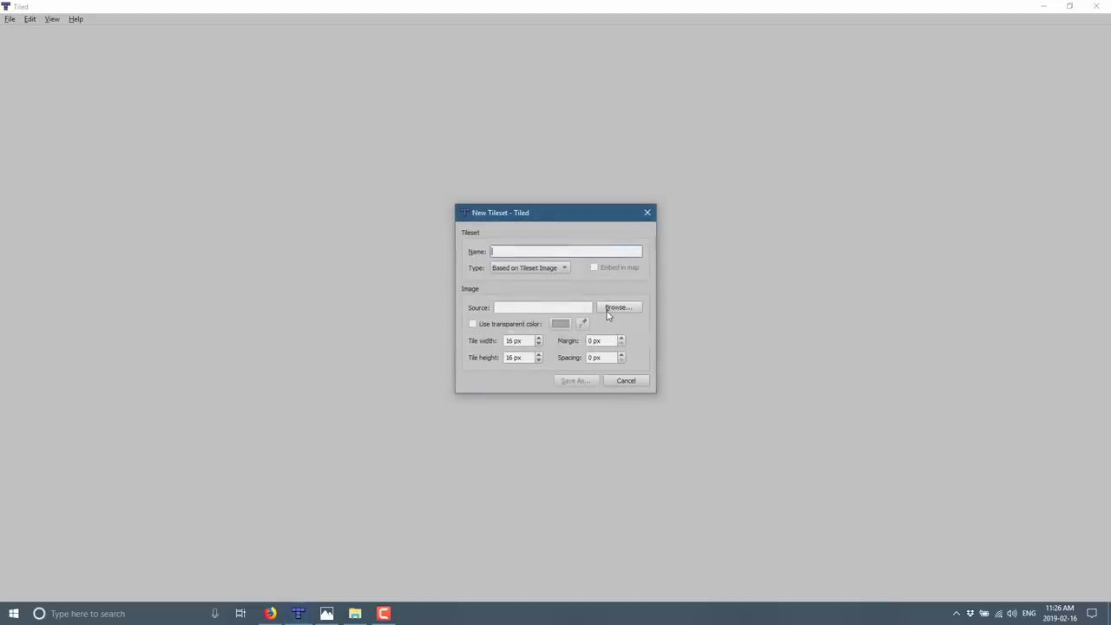
{"action": "left_click", "coordinate": [355, 613]}
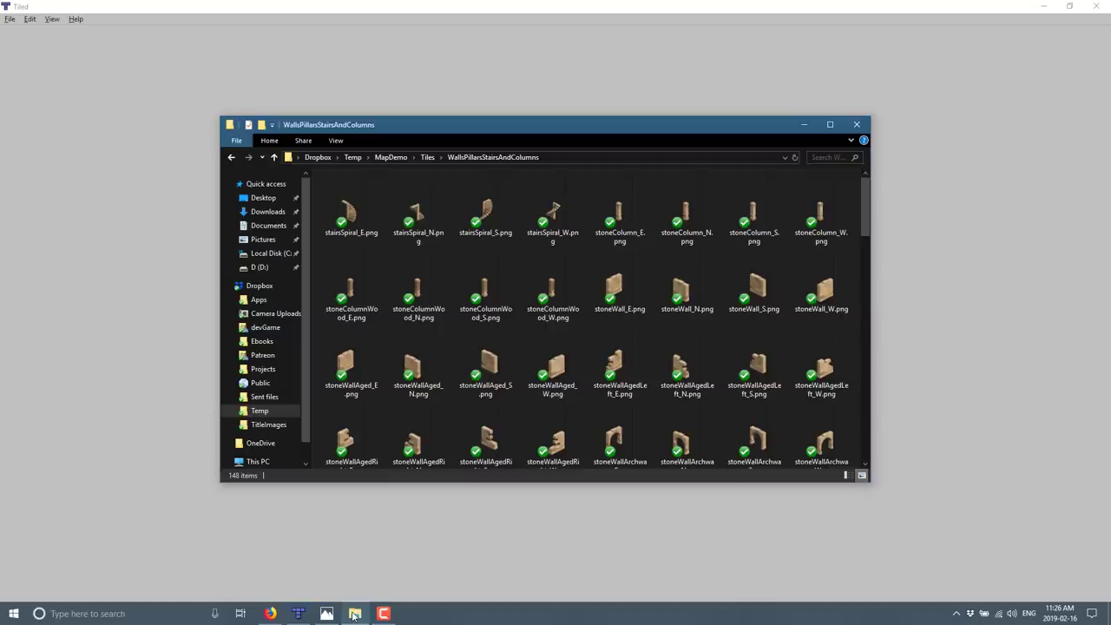
{"action": "left_click", "coordinate": [273, 157]}
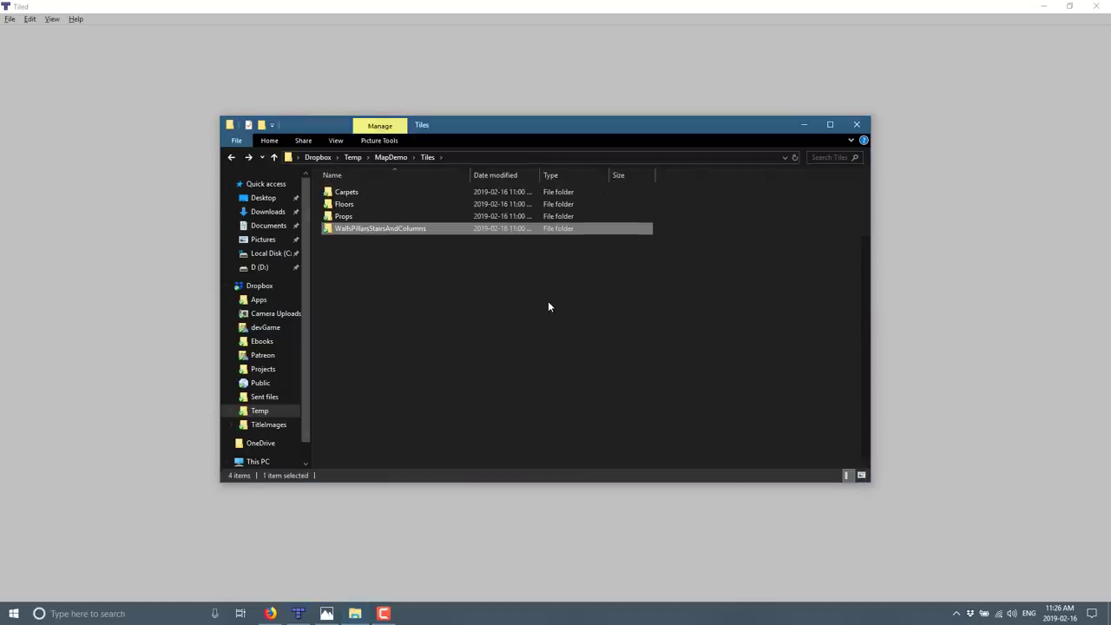
{"action": "key", "text": "alt+Tab"}
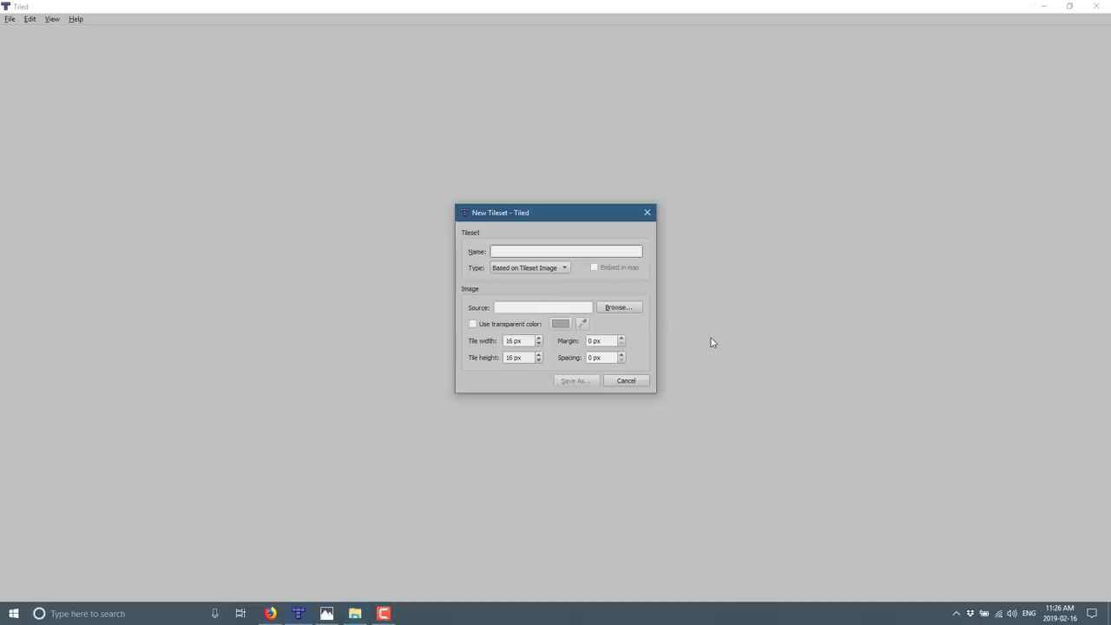
{"action": "type", "text": "Carpets"}
{"action": "left_click", "coordinate": [559, 269]}
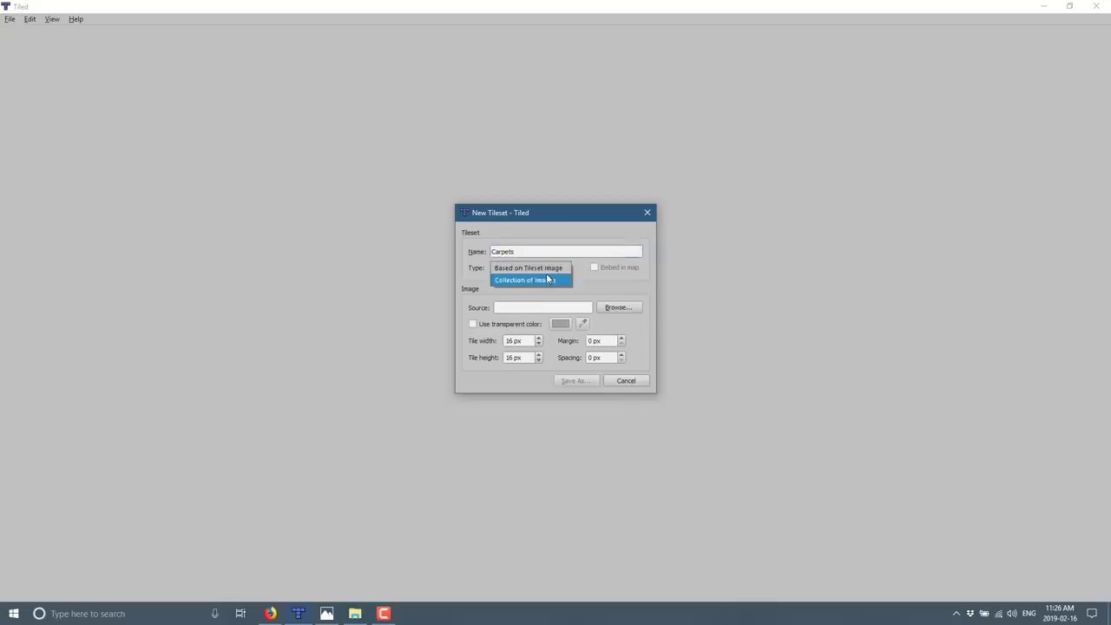
{"action": "left_click", "coordinate": [549, 279]}
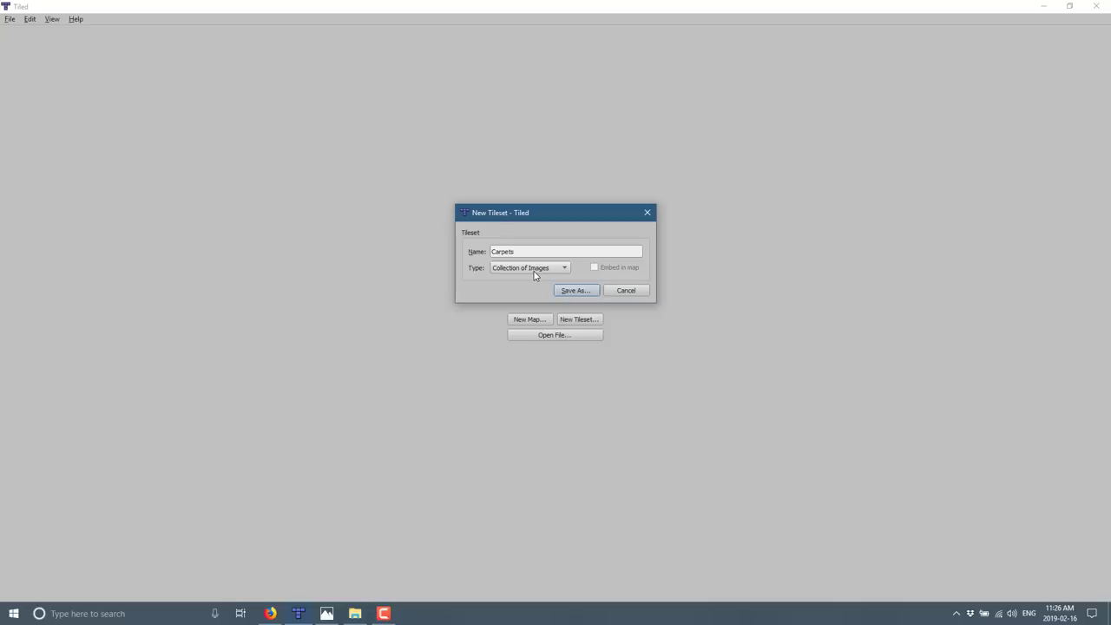
- Save the tileset as Carpets.tsx in the Dropbox/Temp/MapDemo folder
{"action": "left_click", "coordinate": [593, 294]}
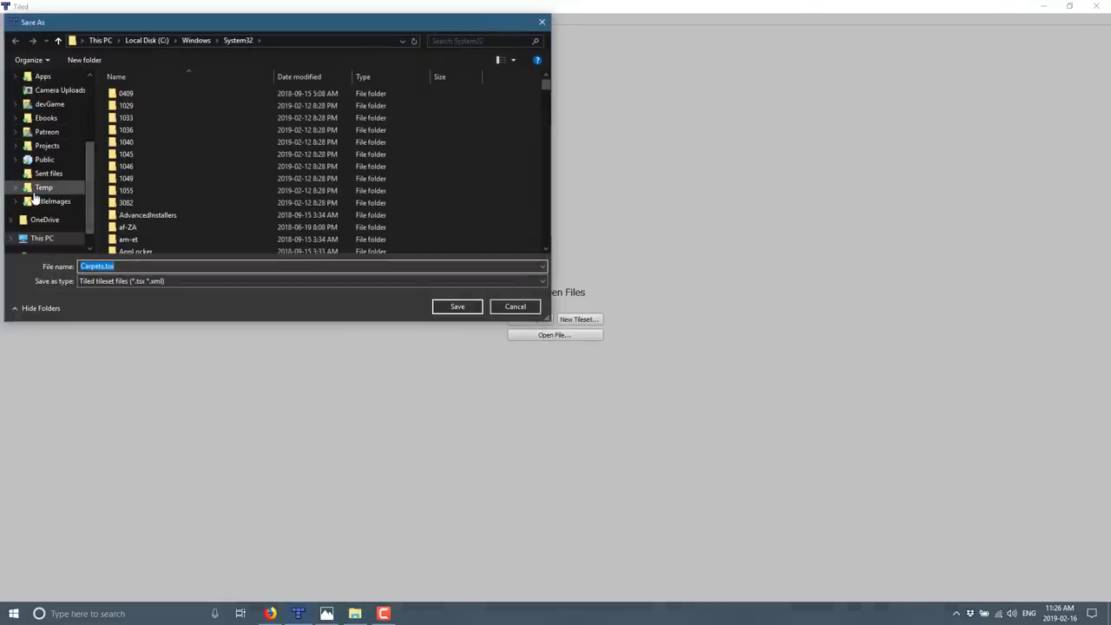
{"action": "scroll", "coordinate": [34, 199], "scroll_direction": "down", "scroll_amount": 1}
{"action": "scroll", "coordinate": [35, 199], "scroll_direction": "up", "scroll_amount": 3}
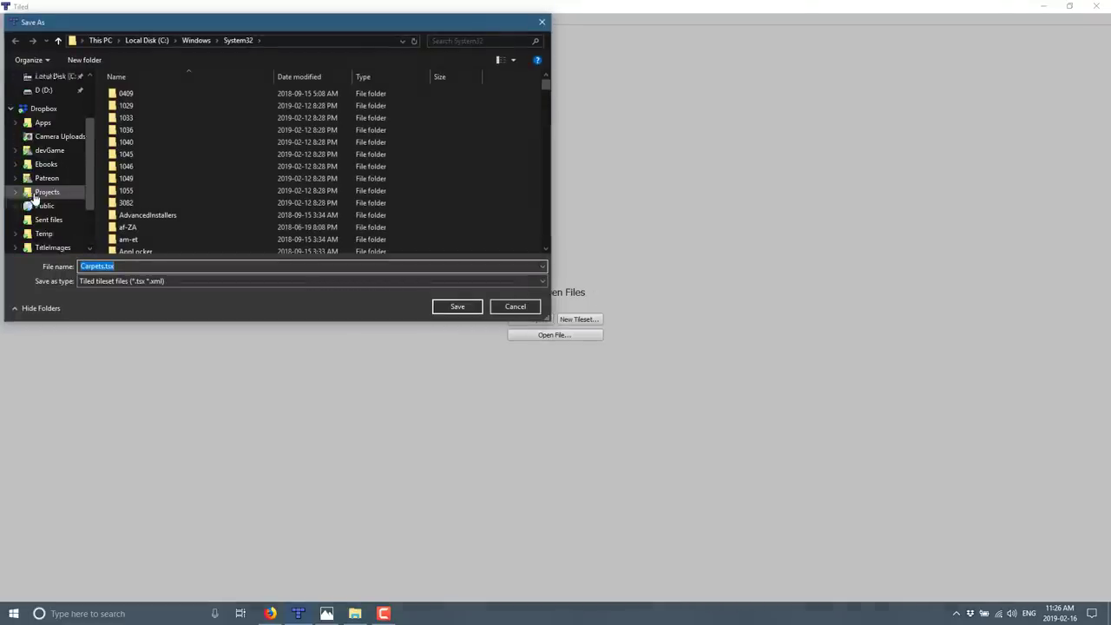
{"action": "left_click", "coordinate": [53, 220]}
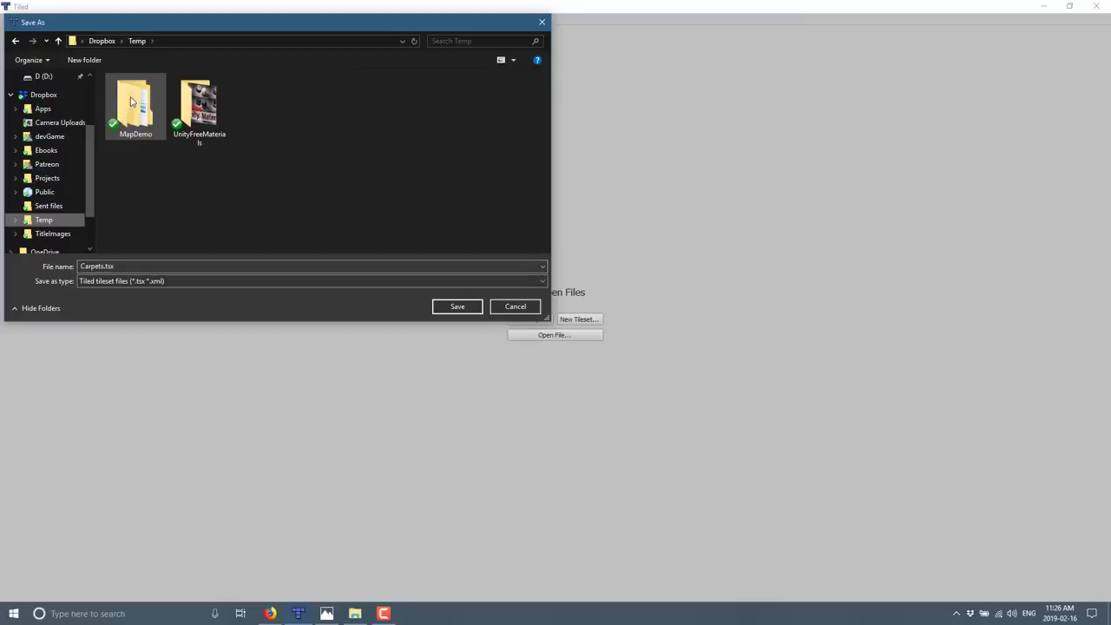
{"action": "double_click", "coordinate": [131, 102]}
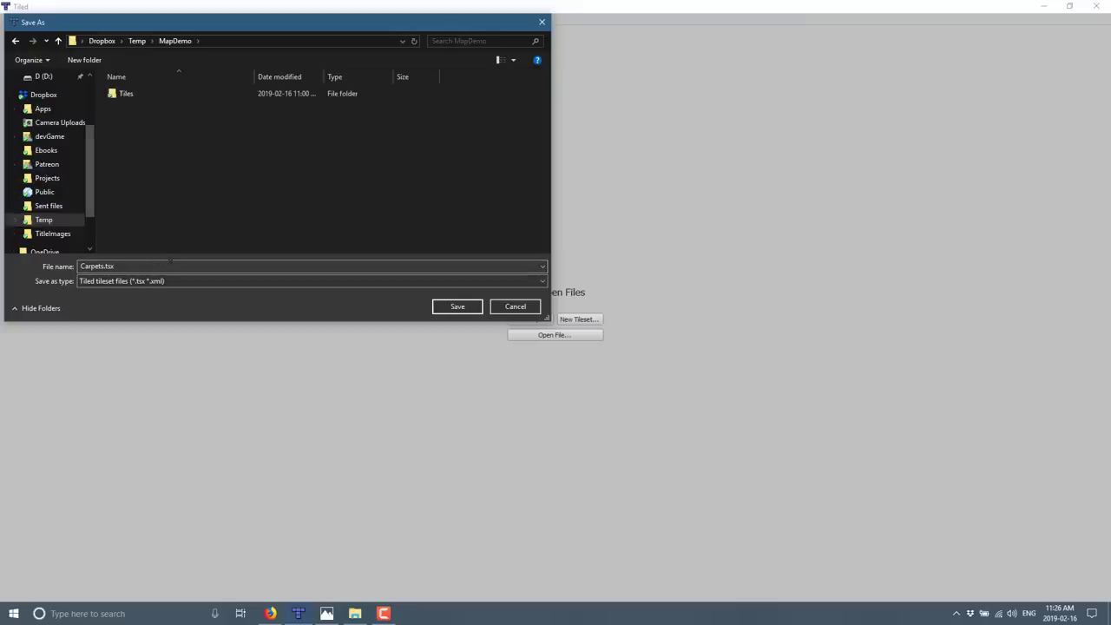
{"action": "left_click", "coordinate": [457, 308]}
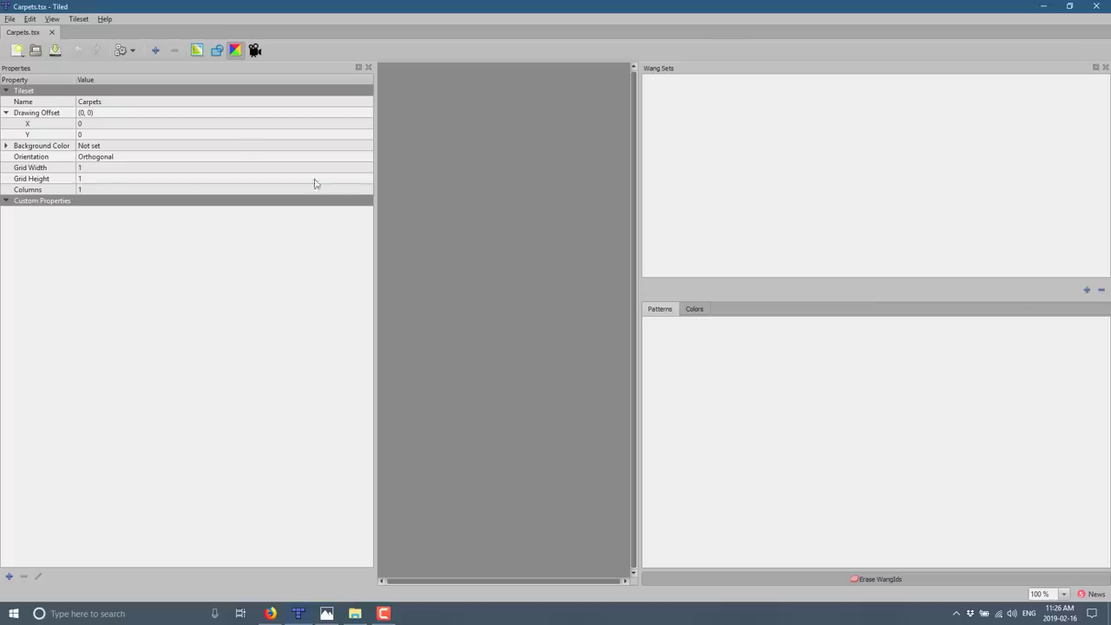
- Add every carpet image from Tiles/Carpets to the Carpets tileset
{"action": "left_click", "coordinate": [78, 19]}
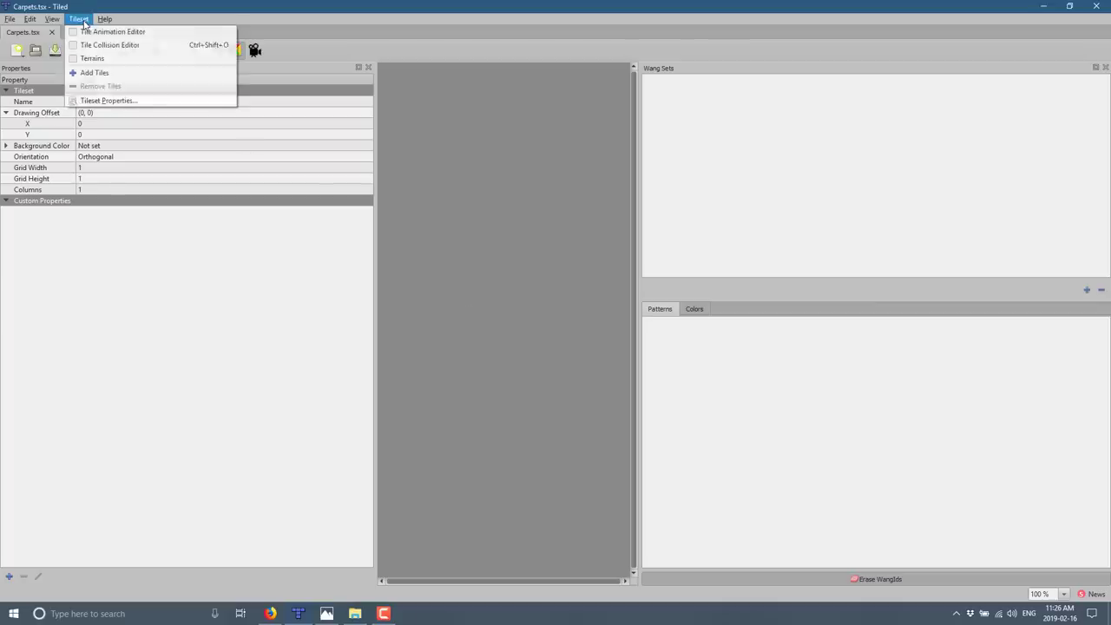
{"action": "left_click", "coordinate": [96, 72]}
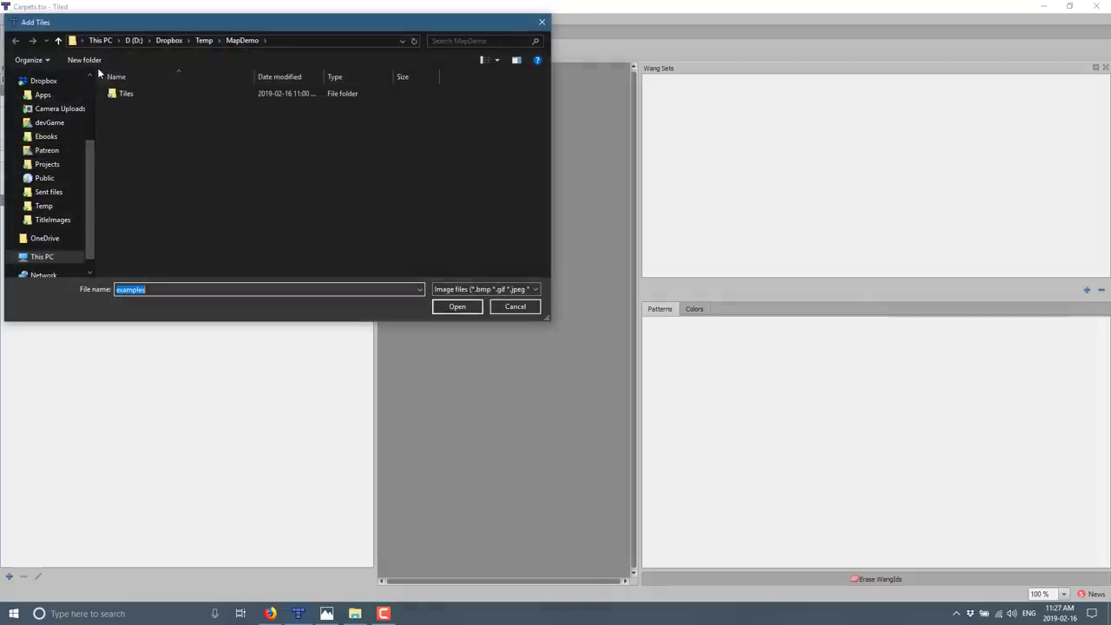
{"action": "double_click", "coordinate": [151, 93]}
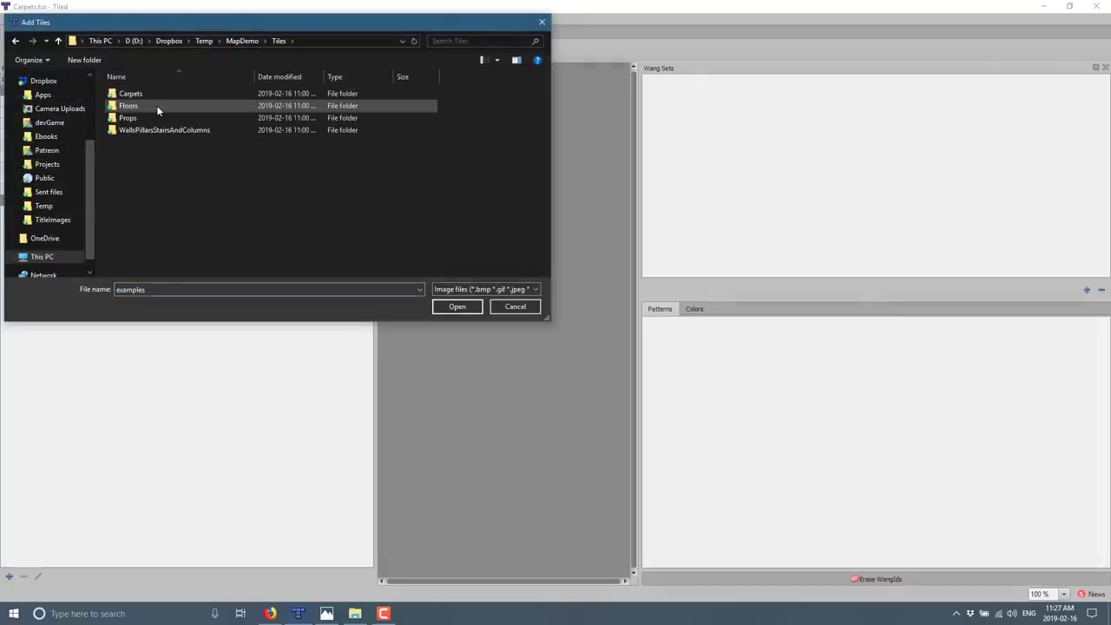
{"action": "double_click", "coordinate": [152, 94]}
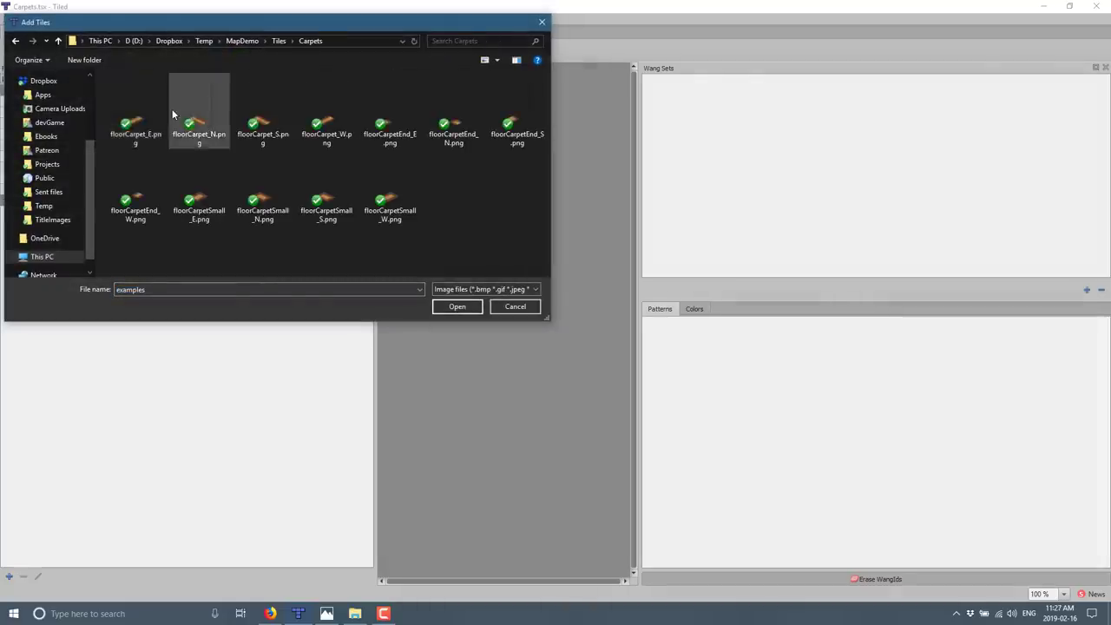
{"action": "key", "text": "ctrl+a"}
{"action": "left_click", "coordinate": [446, 308]}
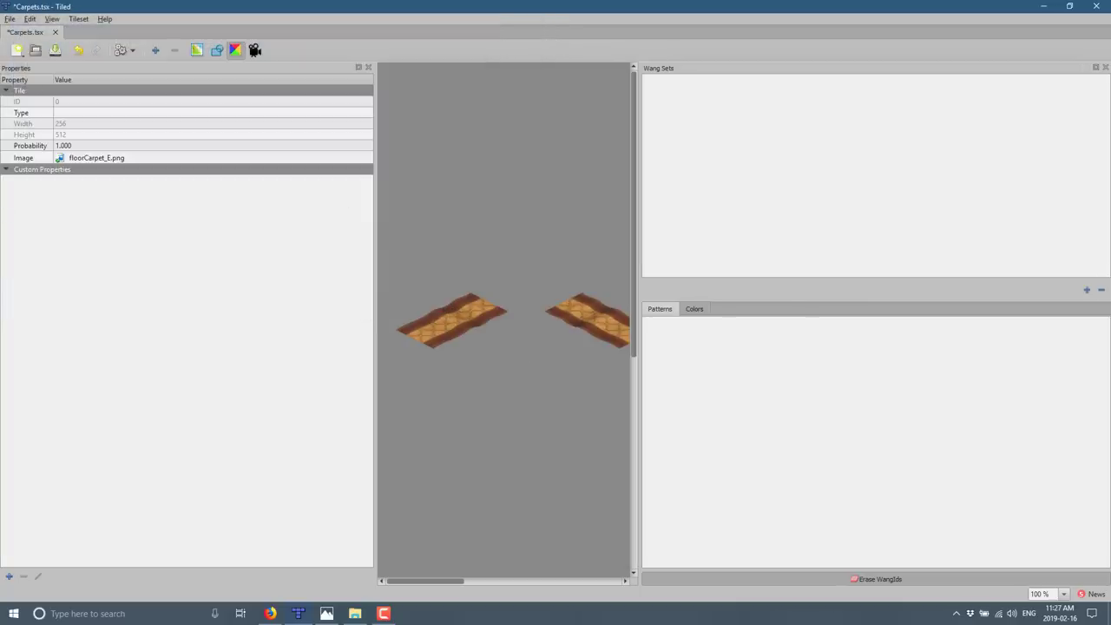
- Save the Carpets tileset
{"action": "left_click", "coordinate": [11, 19]}
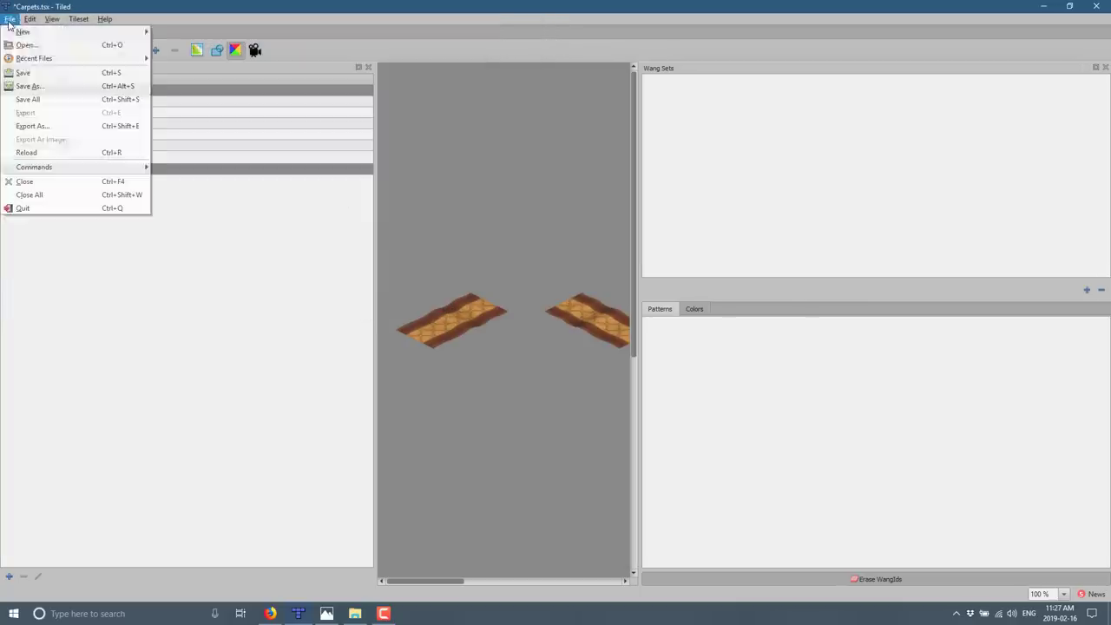
{"action": "left_click", "coordinate": [24, 73]}
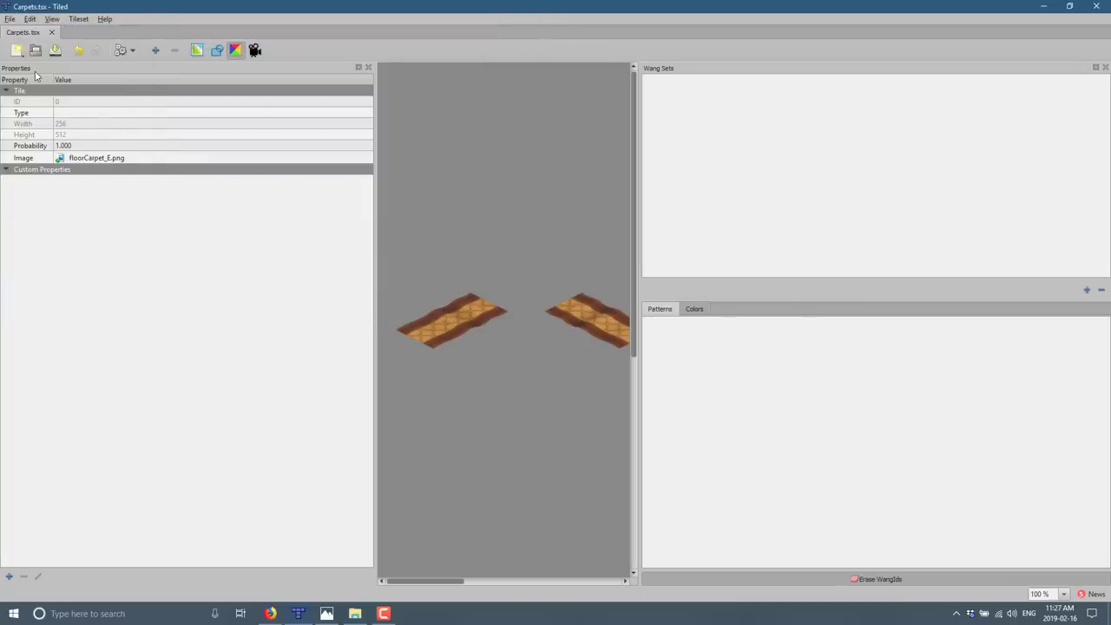
{"action": "left_click", "coordinate": [11, 19]}
- Create a new image-collection tileset named Floors, saved as Floors.tsx in MapDemo
{"action": "mouse_move", "coordinate": [52, 31]}
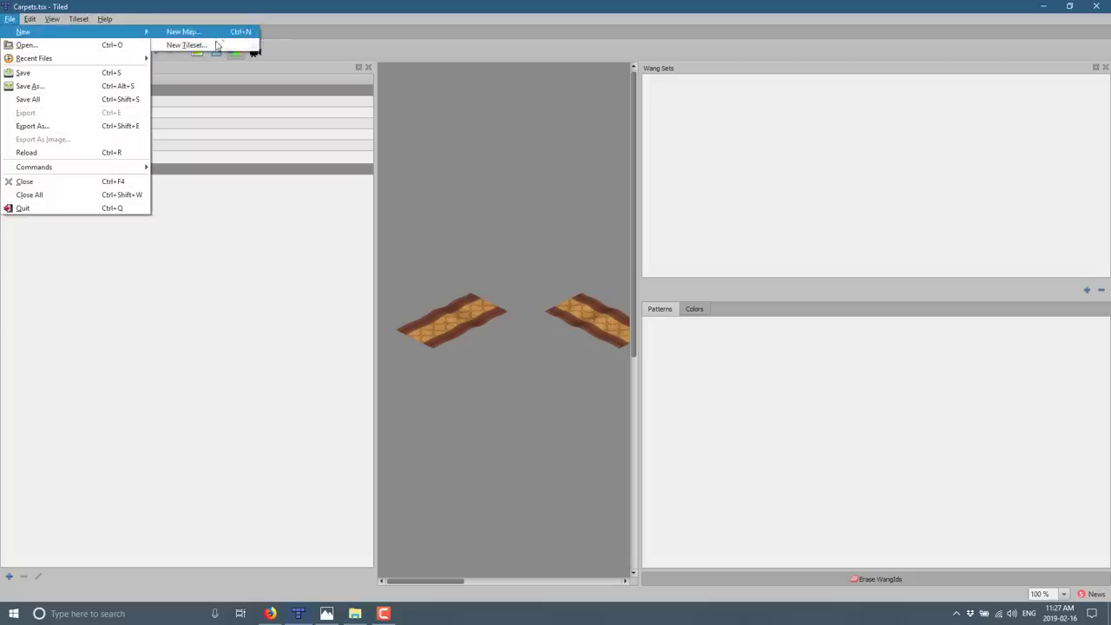
{"action": "left_click", "coordinate": [205, 45]}
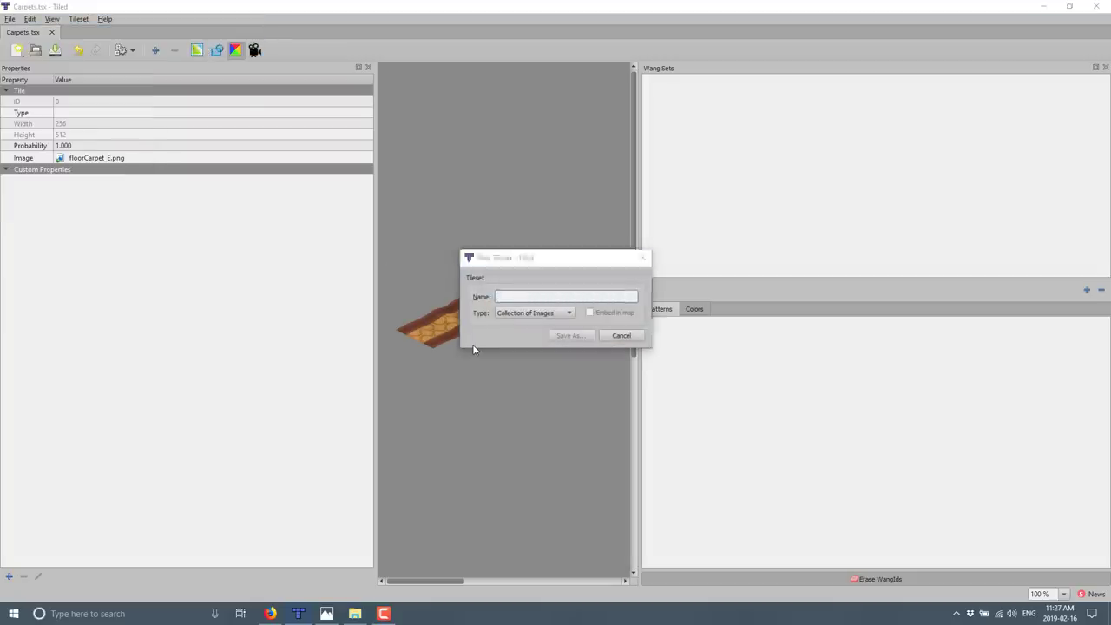
{"action": "key", "text": "alt+Tab"}
{"action": "key", "text": "alt+Tab"}
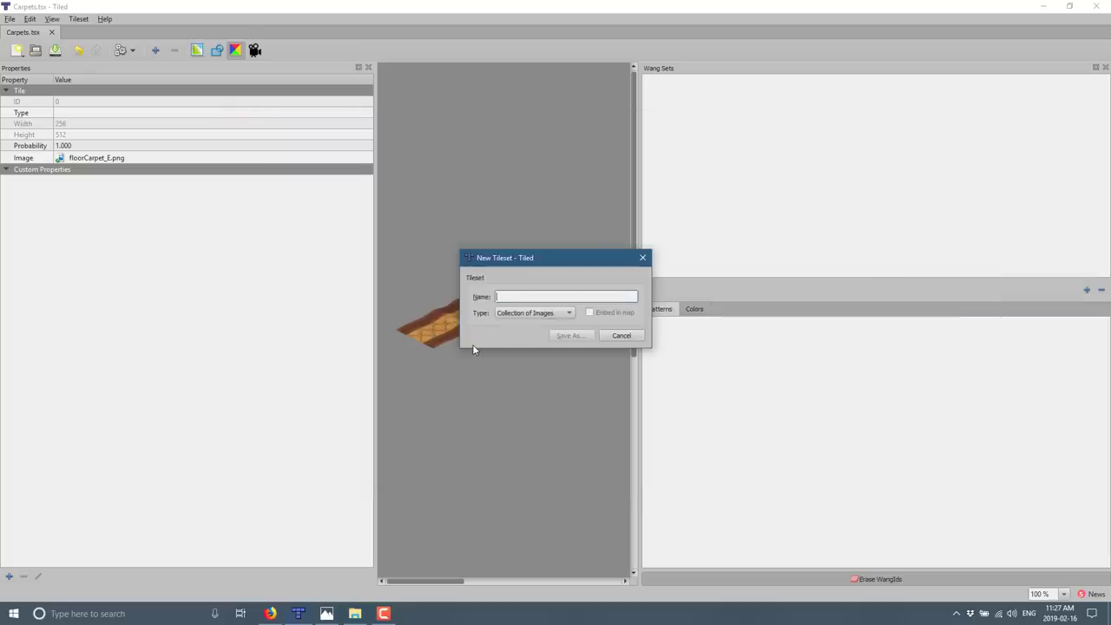
{"action": "type", "text": "Floors"}
{"action": "key", "text": "Return"}
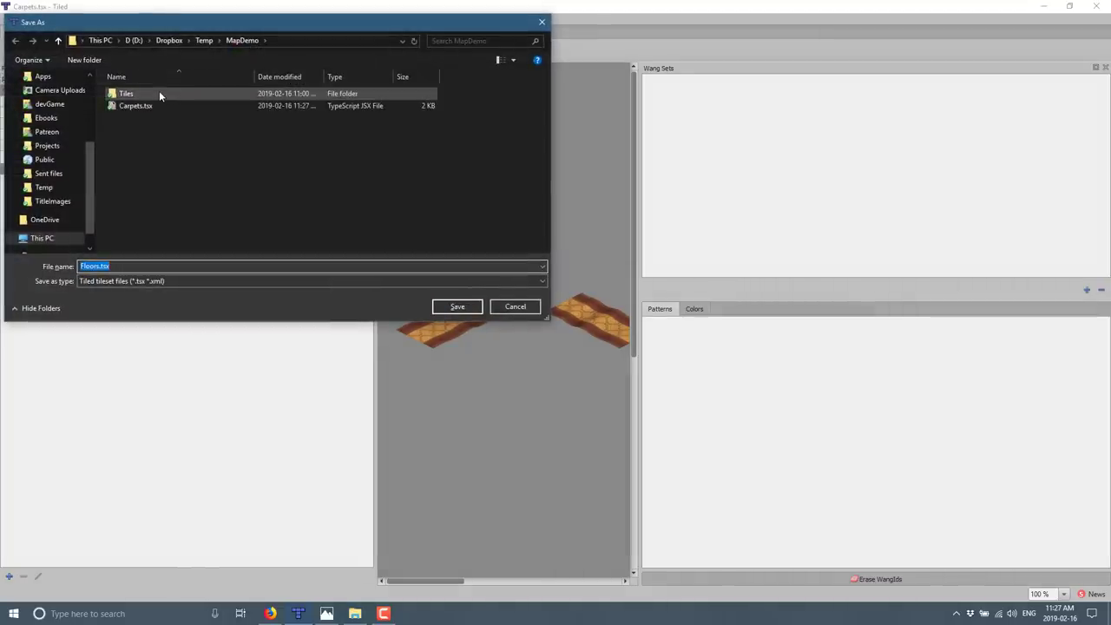
{"action": "double_click", "coordinate": [159, 90]}
{"action": "double_click", "coordinate": [164, 106]}
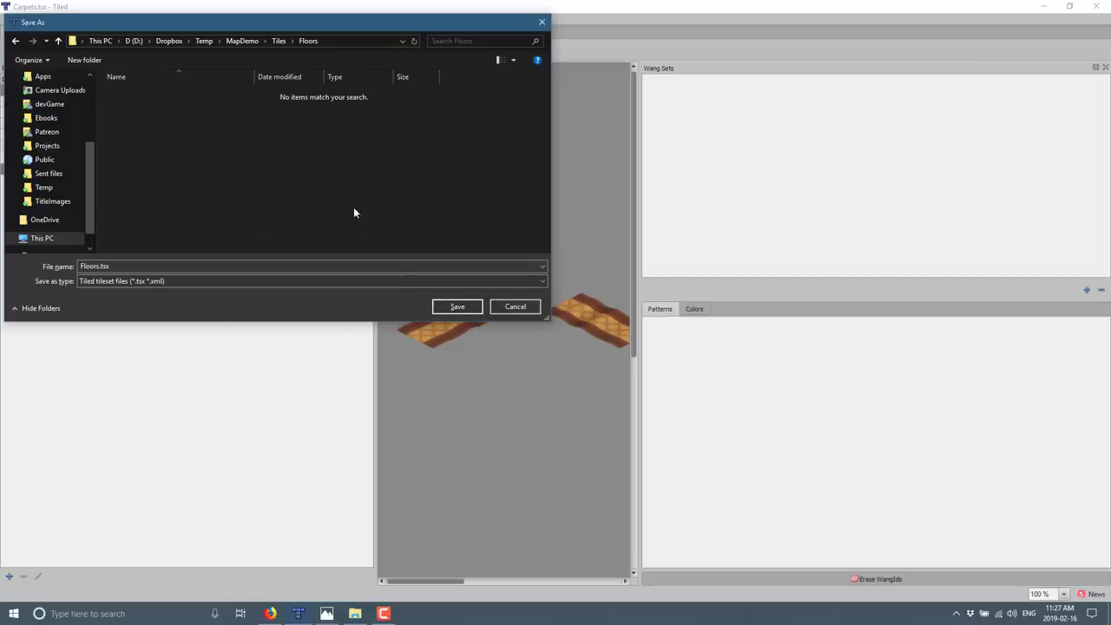
{"action": "left_click", "coordinate": [250, 42]}
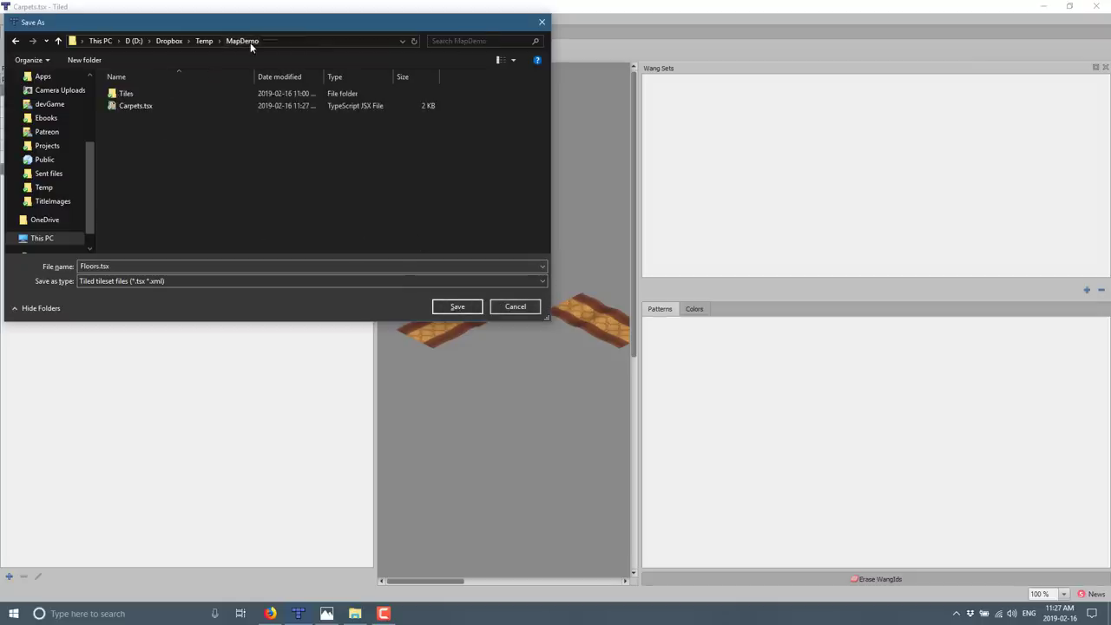
{"action": "left_click", "coordinate": [458, 306]}
- Add every image from the Tiles/Floors folder to the Floors tileset
{"action": "left_click", "coordinate": [79, 18]}
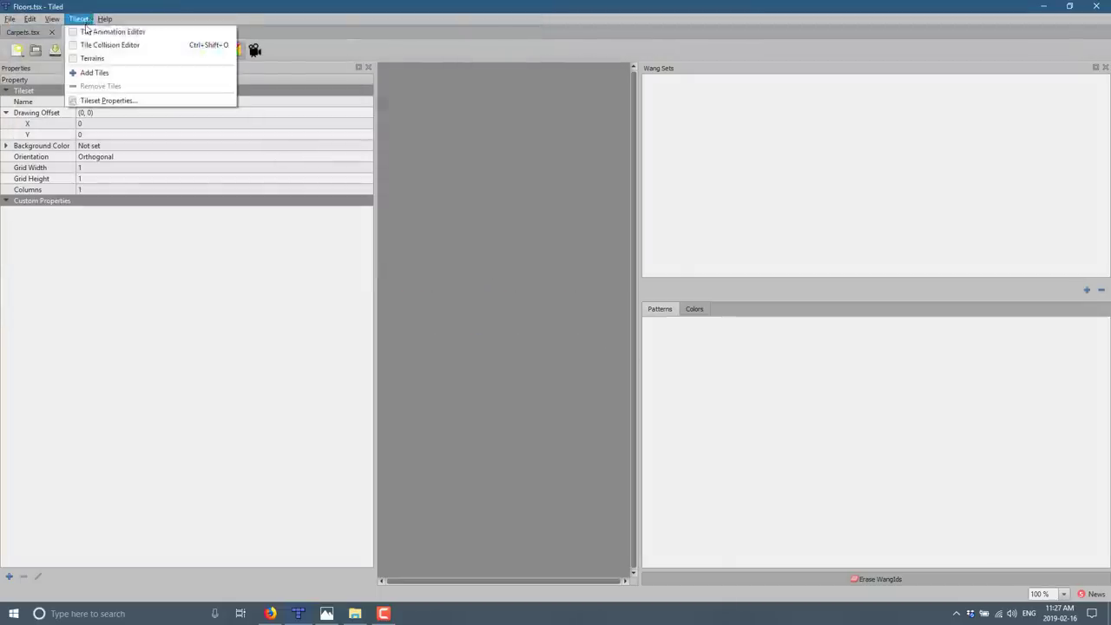
{"action": "left_click", "coordinate": [100, 73]}
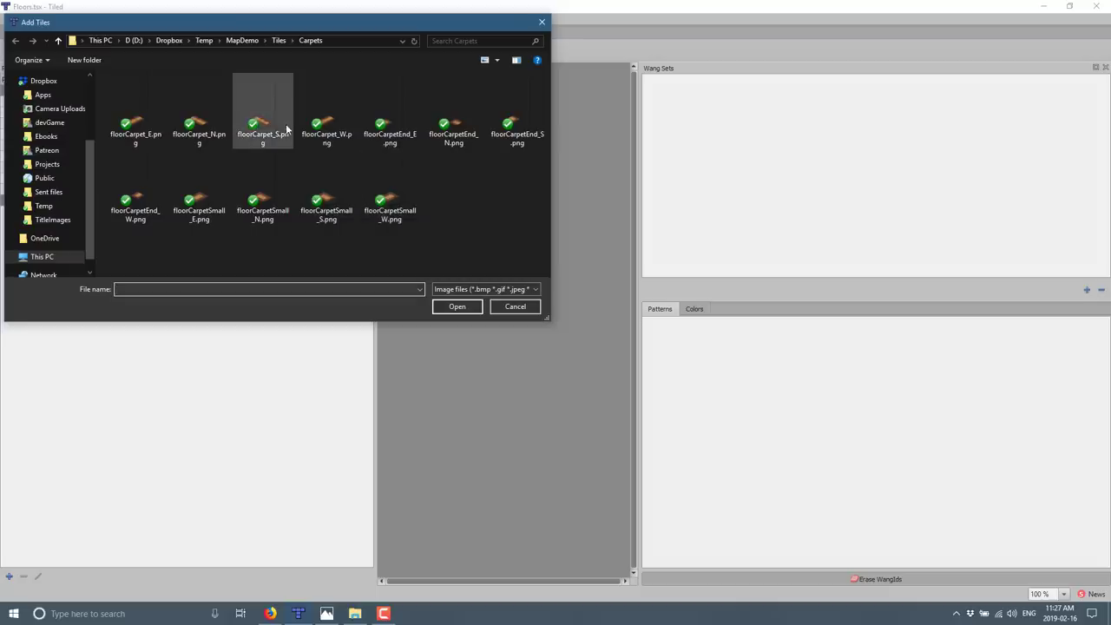
{"action": "left_click", "coordinate": [279, 41]}
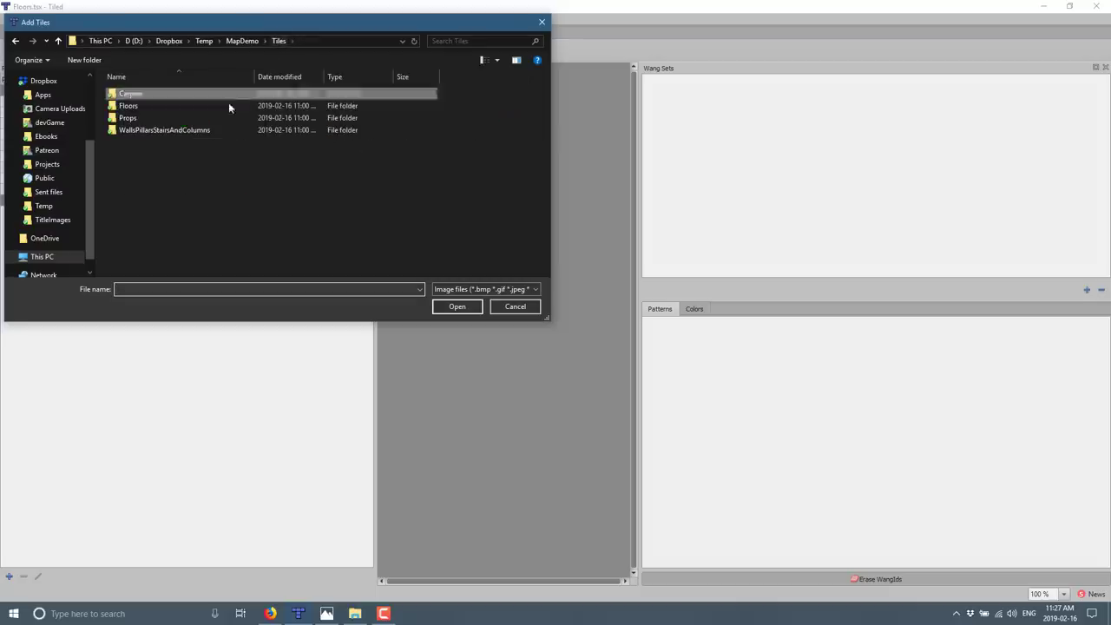
{"action": "double_click", "coordinate": [148, 105]}
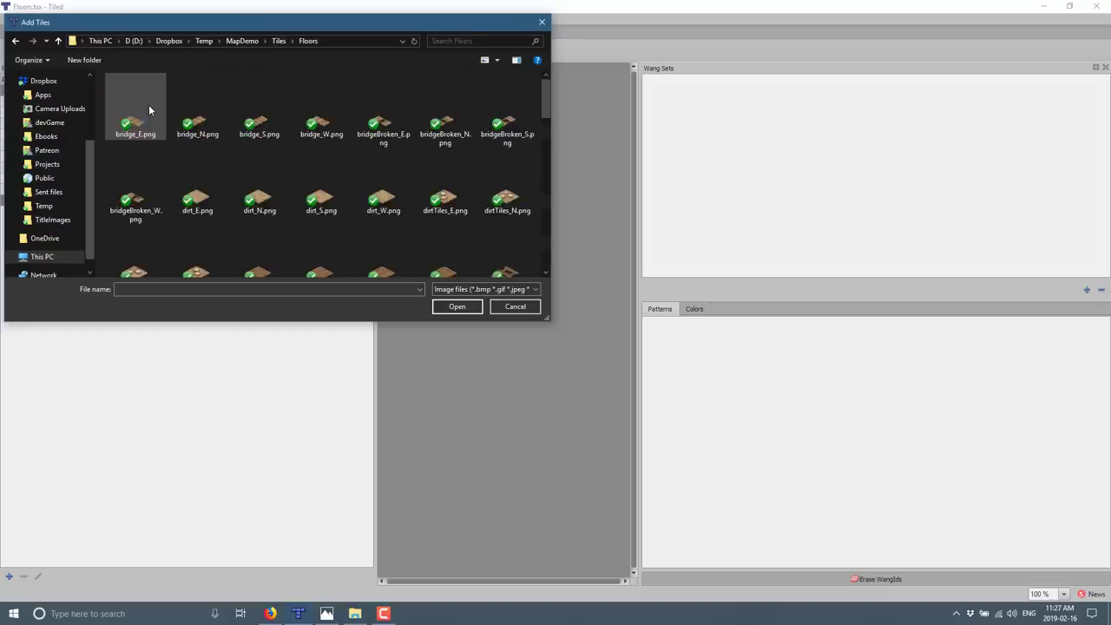
{"action": "key", "text": "ctrl+a"}
{"action": "left_click", "coordinate": [451, 308]}
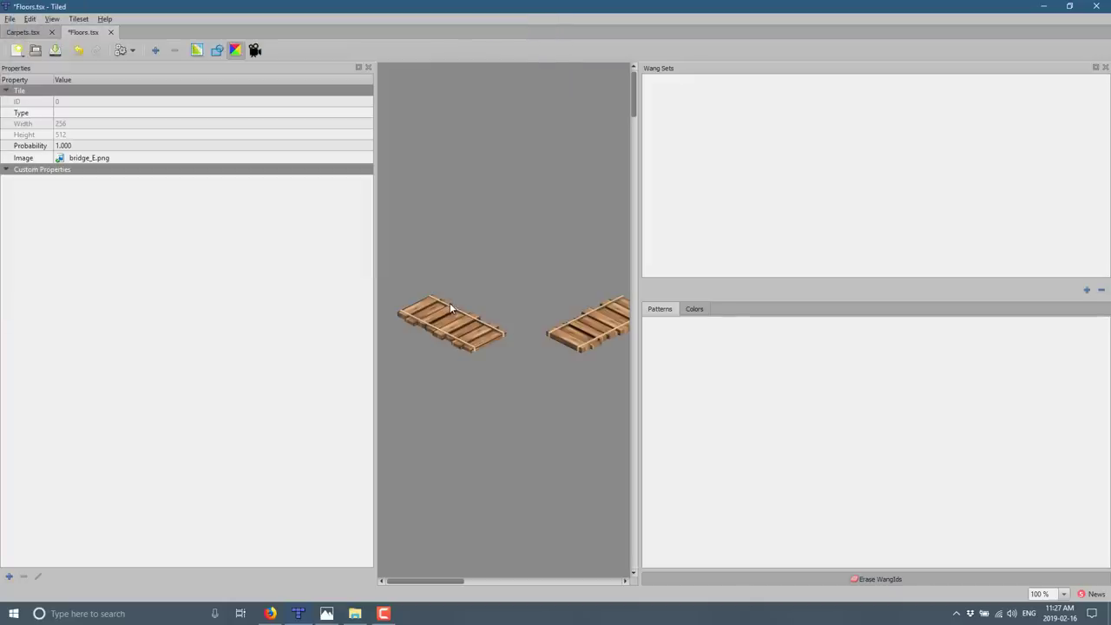
- Create a new tileset named Props, saved as Props.tsx
{"action": "left_click", "coordinate": [10, 18]}
{"action": "mouse_move", "coordinate": [17, 32]}
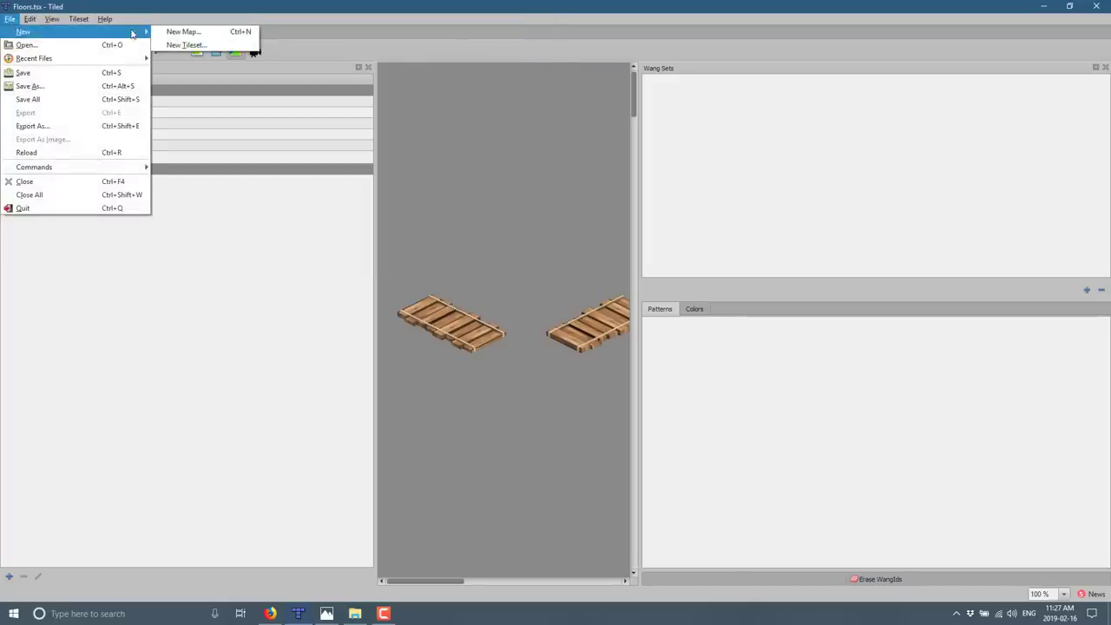
{"action": "left_click", "coordinate": [199, 47]}
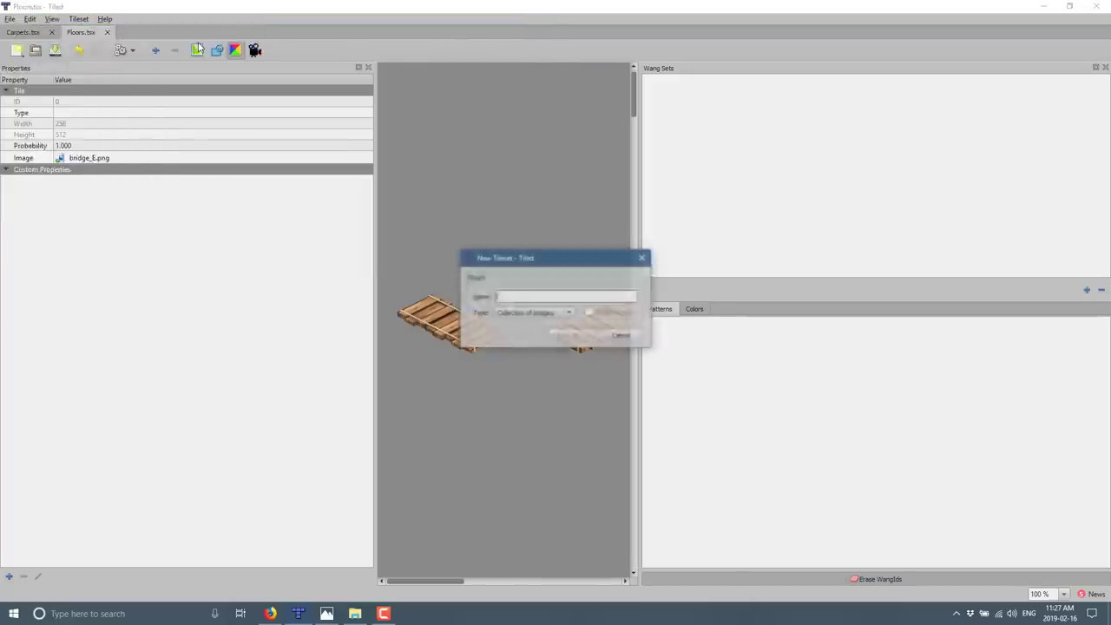
{"action": "key", "text": "alt+Tab"}
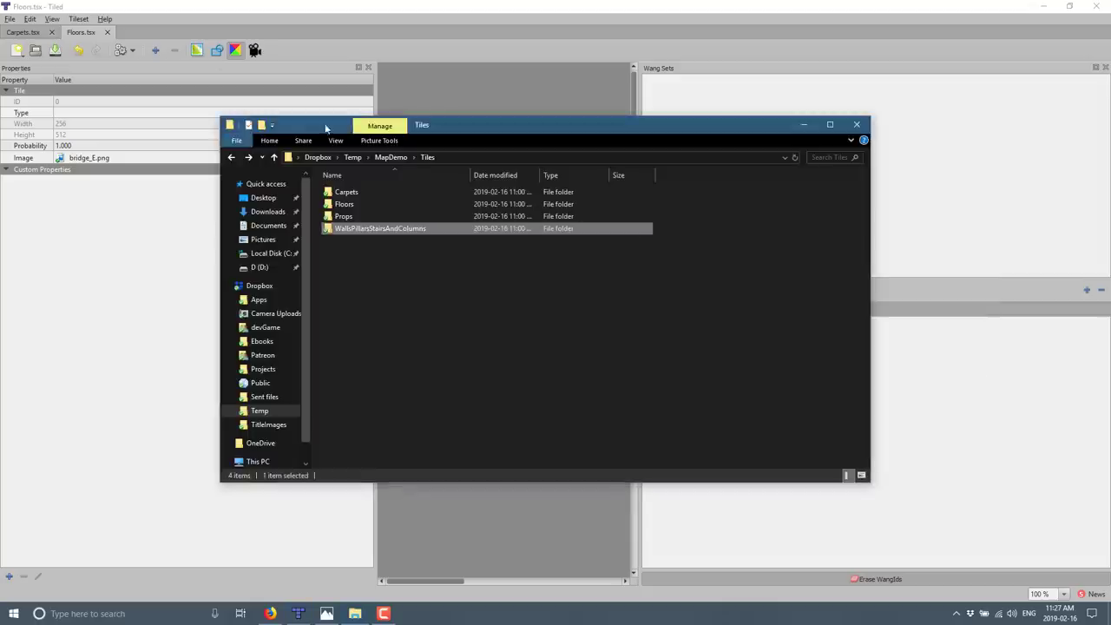
{"action": "key", "text": "alt+Tab"}
{"action": "type", "text": "Pro"}
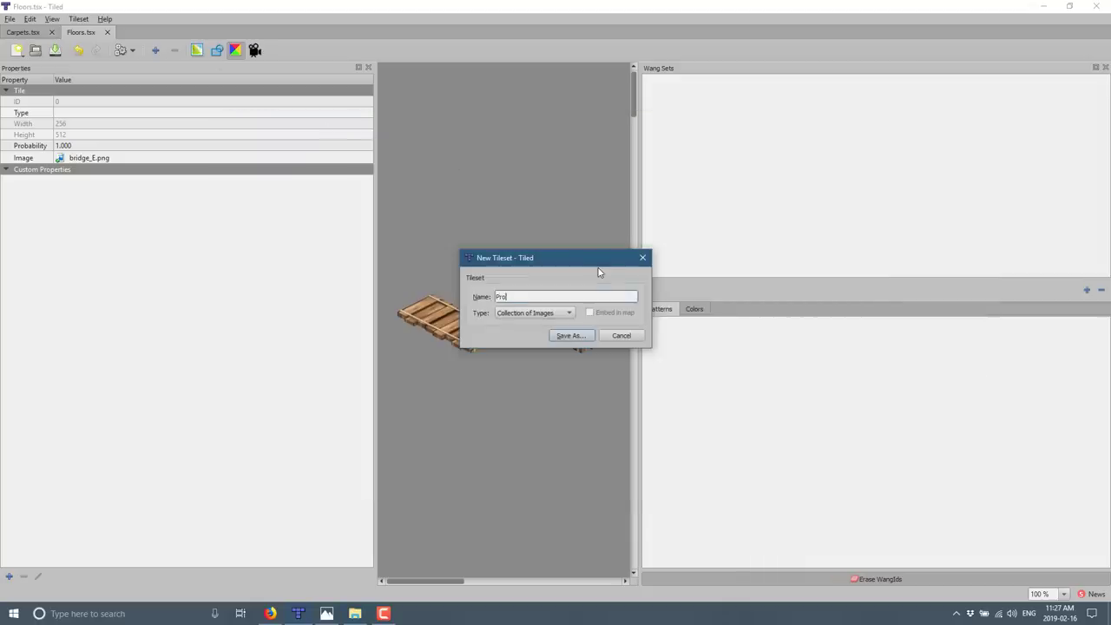
{"action": "type", "text": "ps"}
{"action": "left_click", "coordinate": [570, 335]}
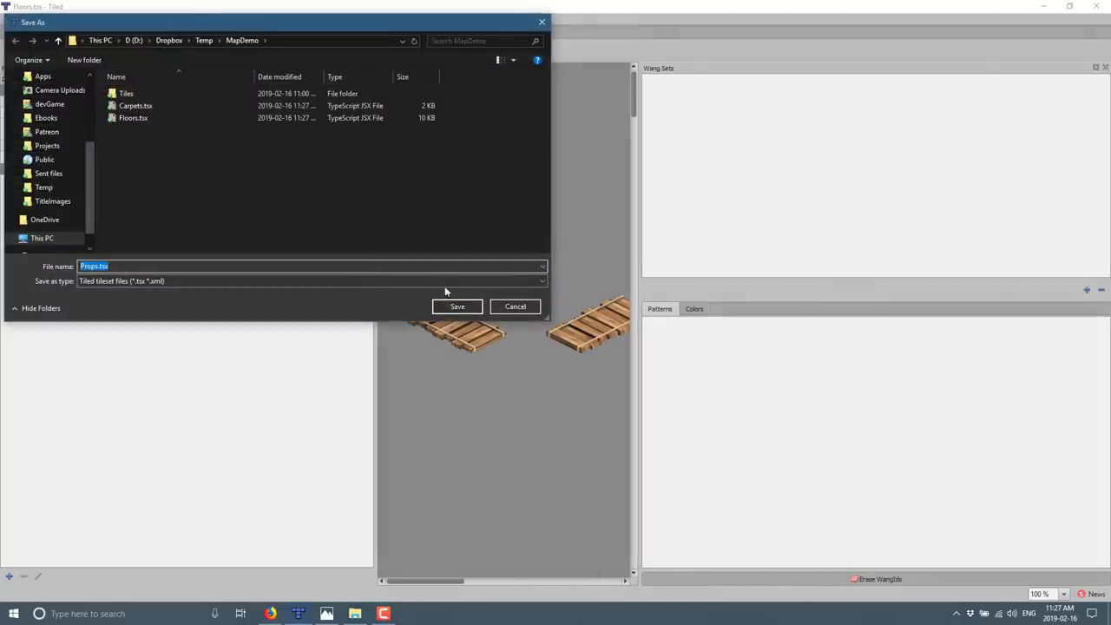
{"action": "left_click", "coordinate": [458, 306]}
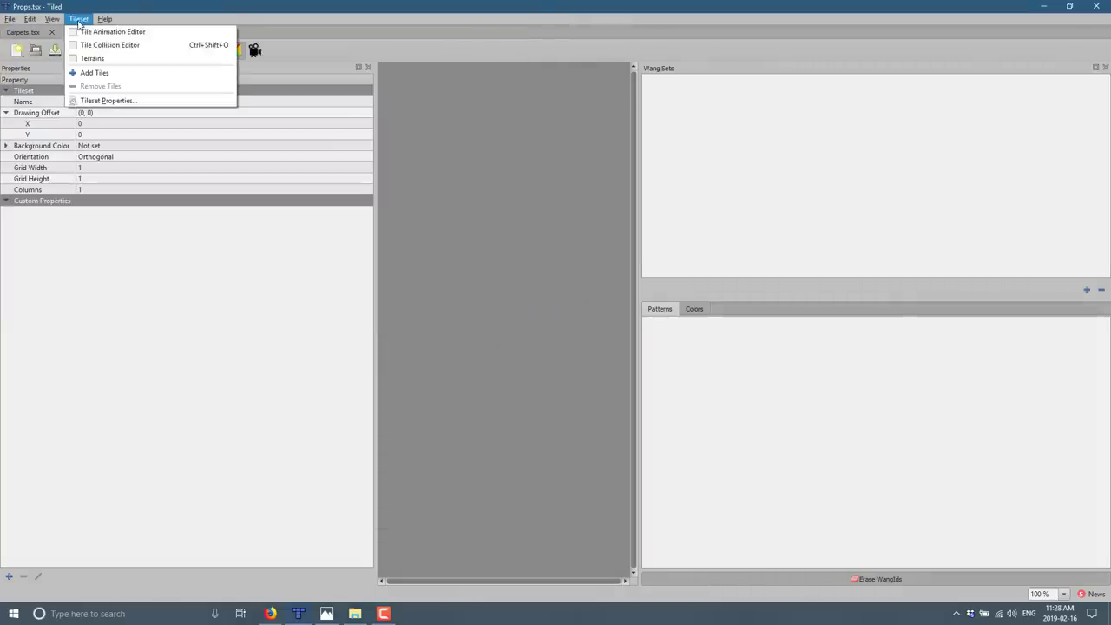
- Add all images from the Tiles/Props folder to the Props tileset and save it
{"action": "left_click", "coordinate": [96, 72]}
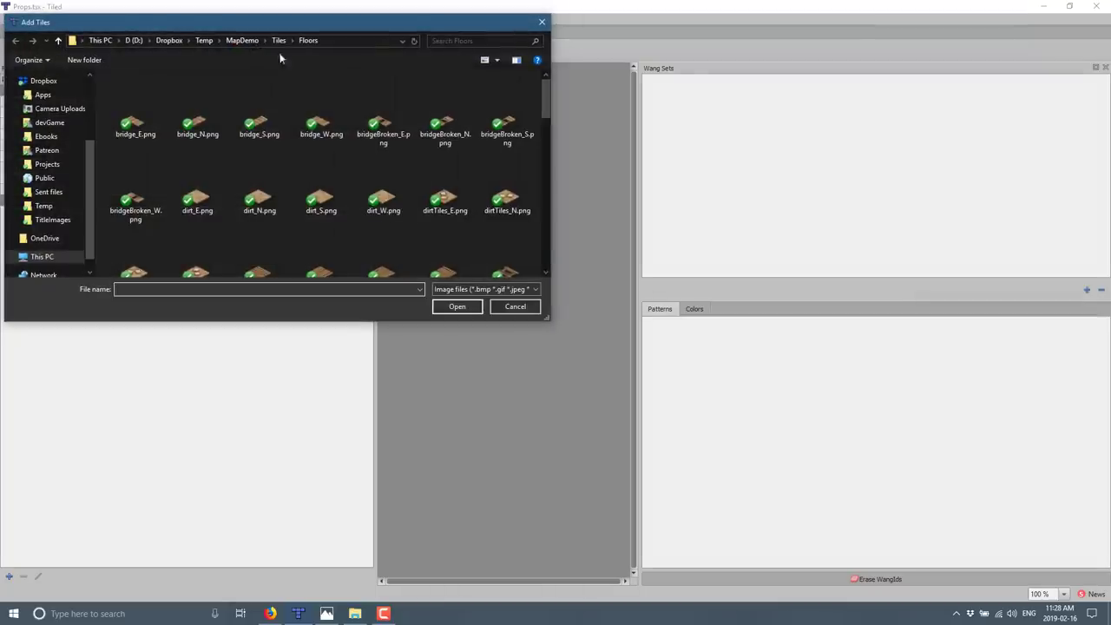
{"action": "left_click", "coordinate": [277, 41]}
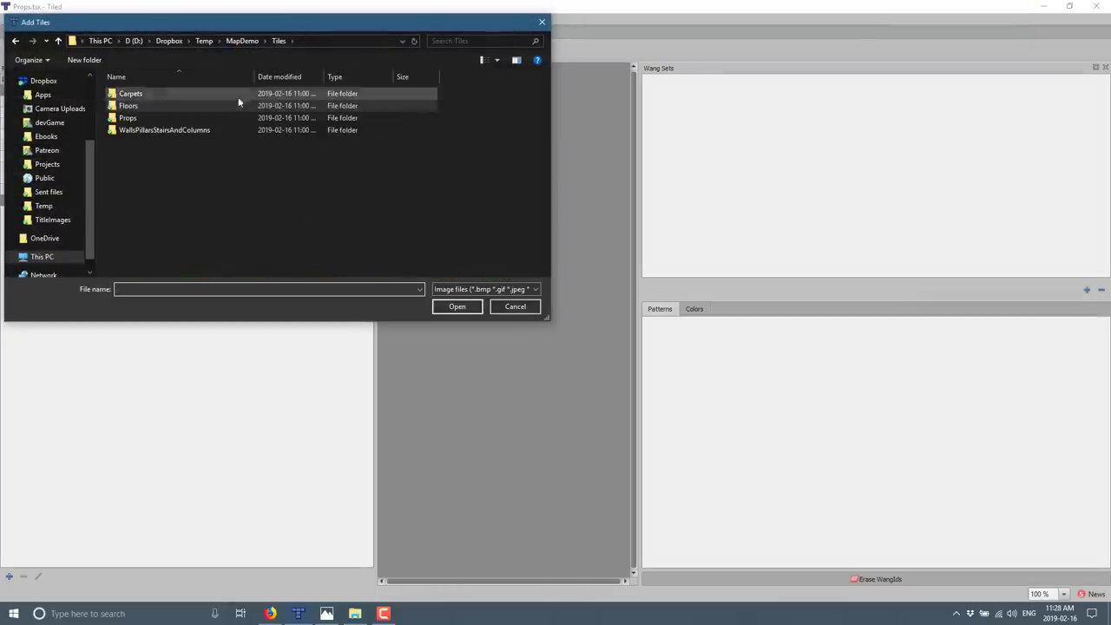
{"action": "double_click", "coordinate": [199, 117]}
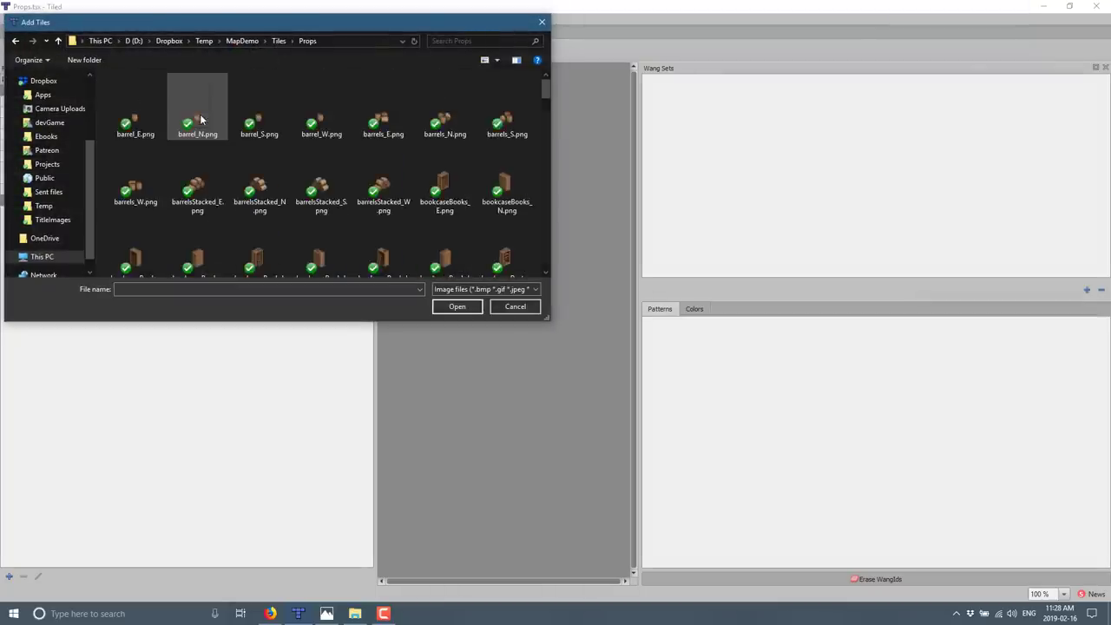
{"action": "key", "text": "ctrl+a"}
{"action": "left_click", "coordinate": [451, 306]}
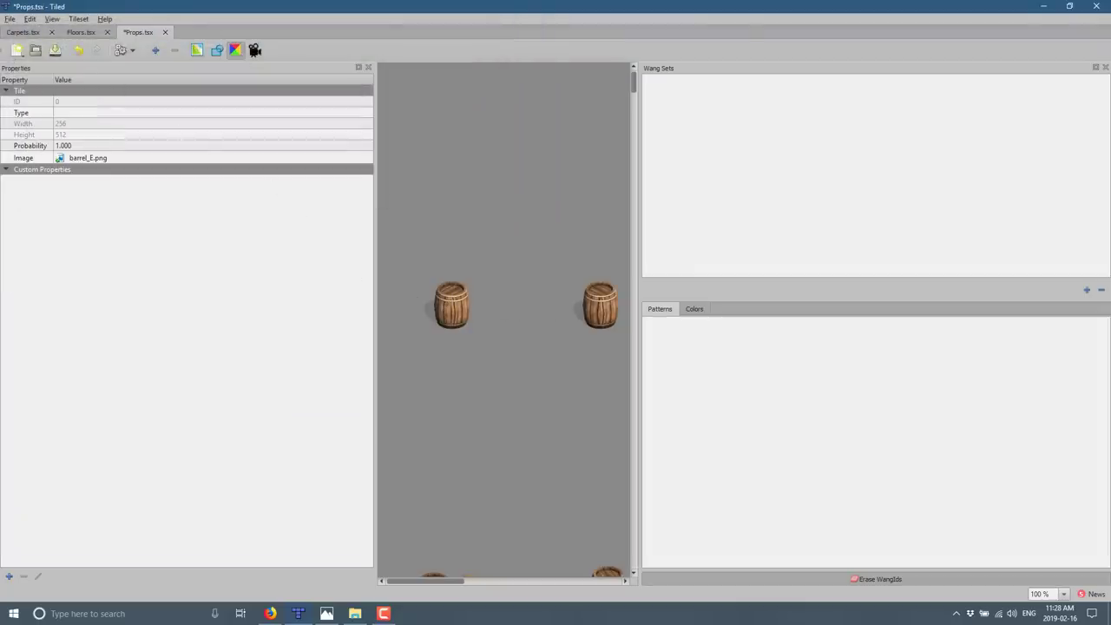
{"action": "key", "text": "ctrl+s"}
- Create a new tileset named Foundations, saved as Foundations.tsx
{"action": "left_click", "coordinate": [9, 19]}
{"action": "mouse_move", "coordinate": [78, 31]}
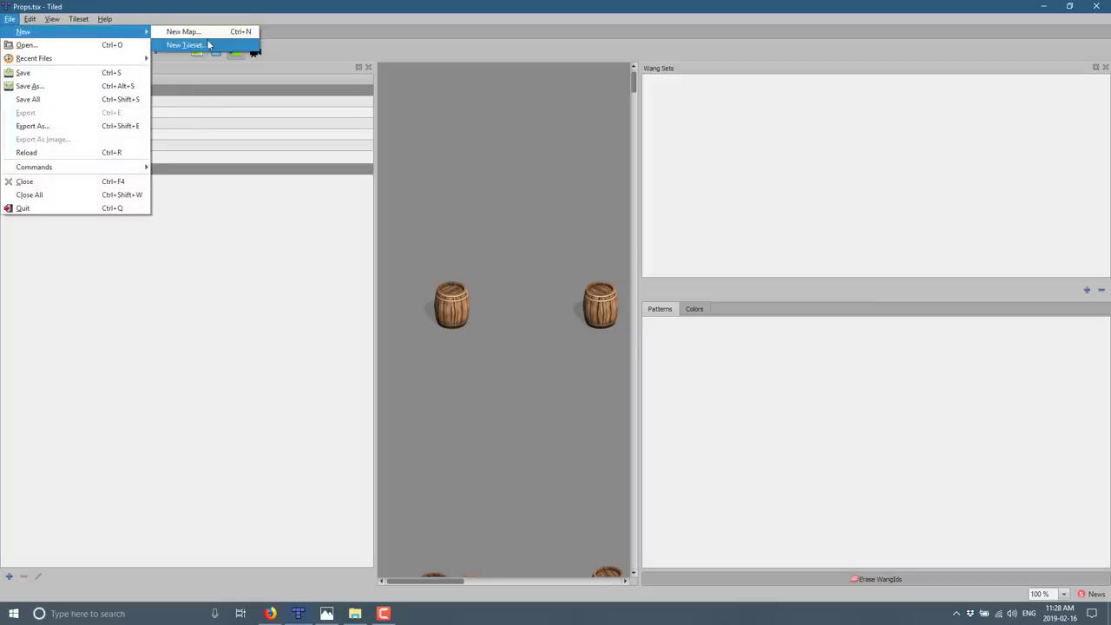
{"action": "left_click", "coordinate": [209, 43]}
{"action": "type", "text": "Foundations"}
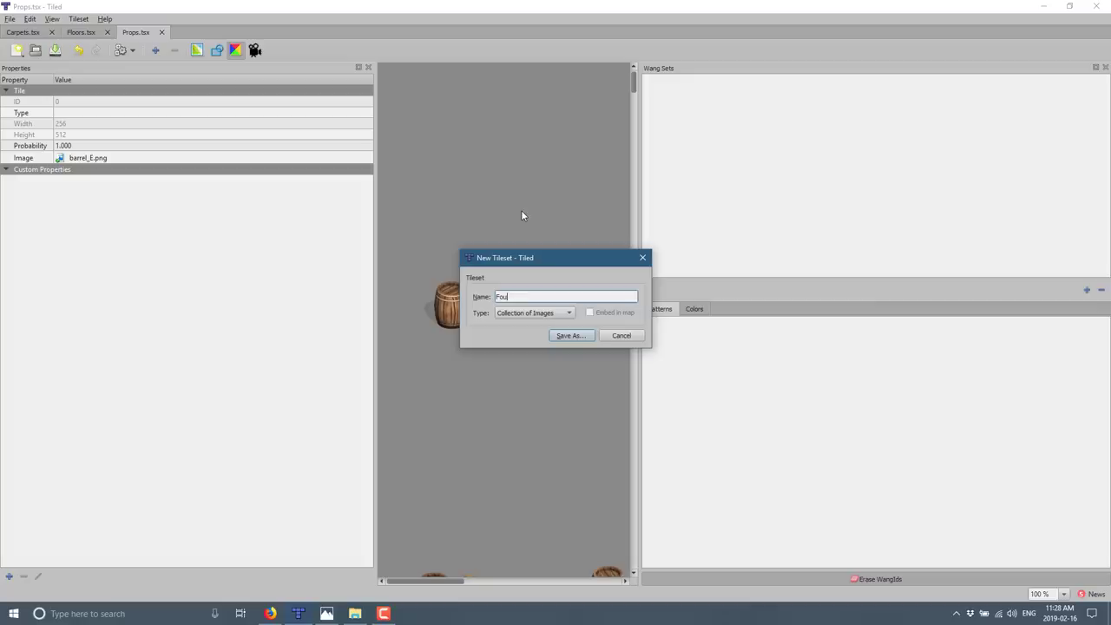
{"action": "left_click", "coordinate": [570, 336]}
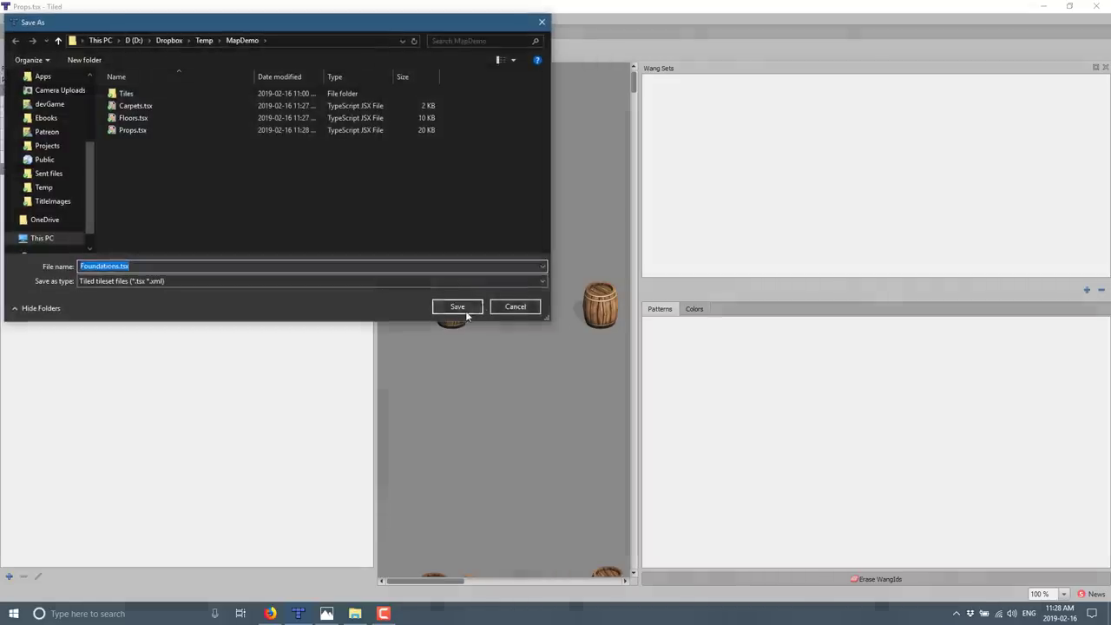
{"action": "left_click", "coordinate": [459, 308]}
- Add all WallsPillarsStairsAndColumns images to the Foundations tileset and scroll through them
{"action": "left_click", "coordinate": [81, 21]}
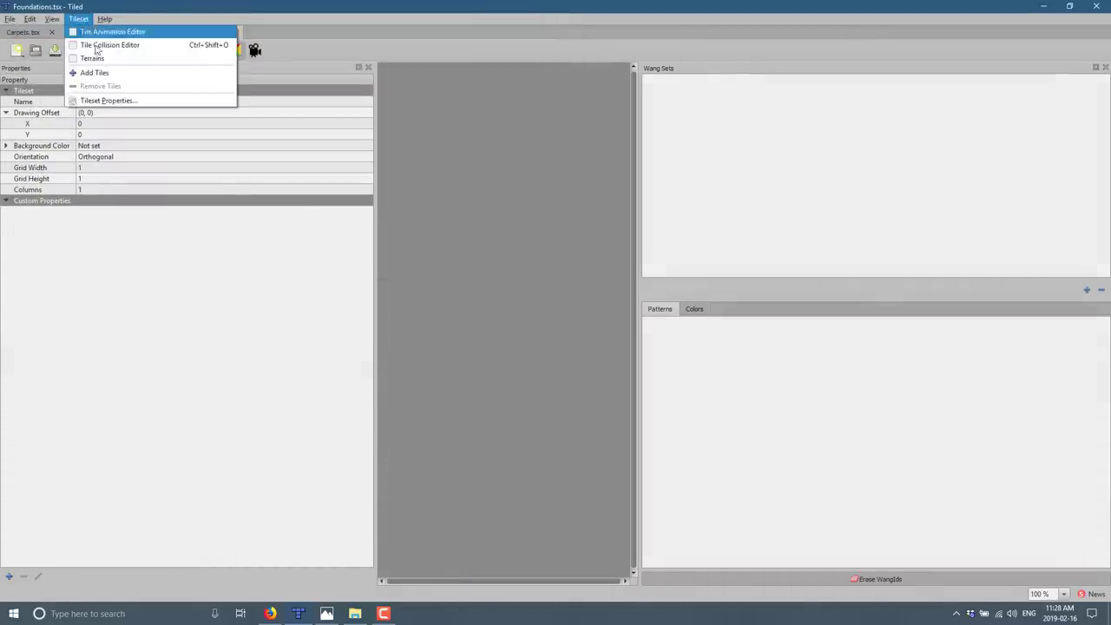
{"action": "left_click", "coordinate": [95, 72]}
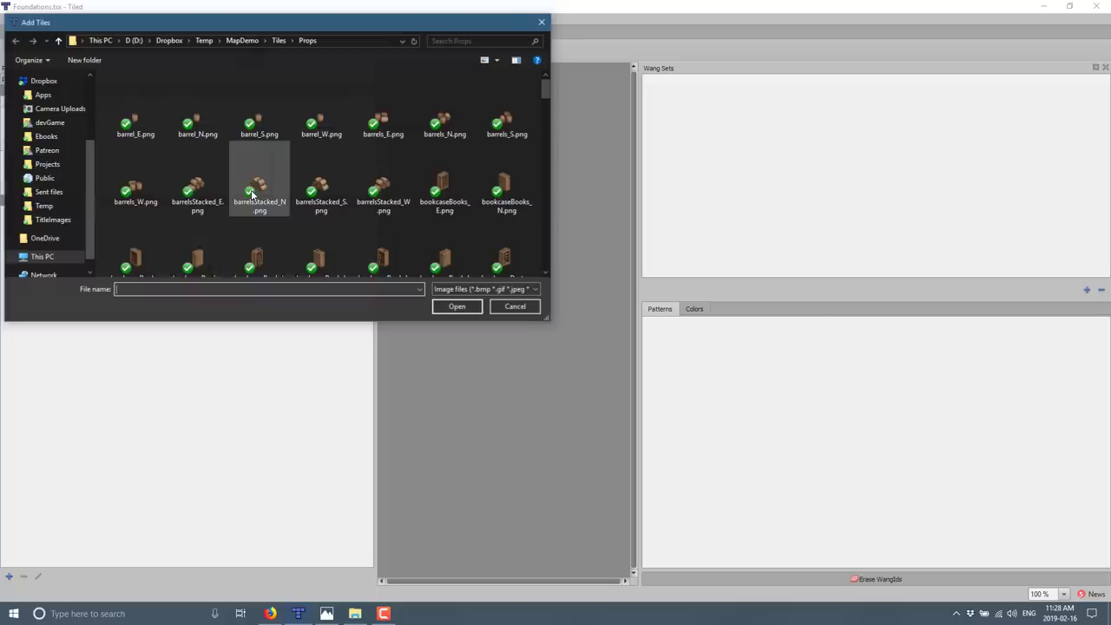
{"action": "left_click", "coordinate": [278, 41]}
{"action": "double_click", "coordinate": [139, 131]}
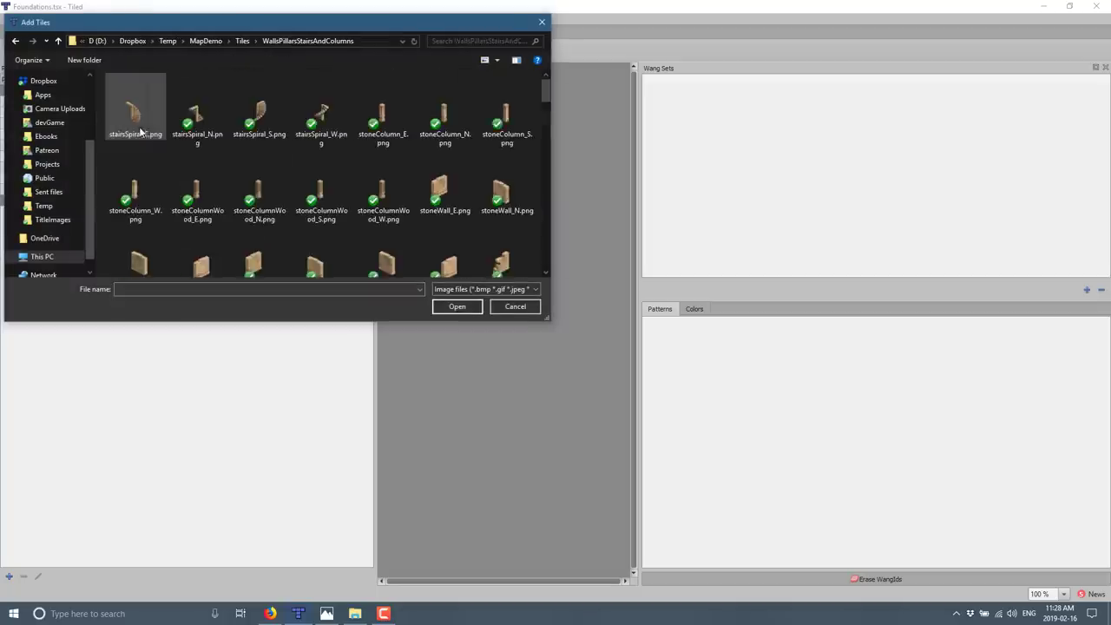
{"action": "key", "text": "ctrl+a"}
{"action": "left_click", "coordinate": [456, 306]}
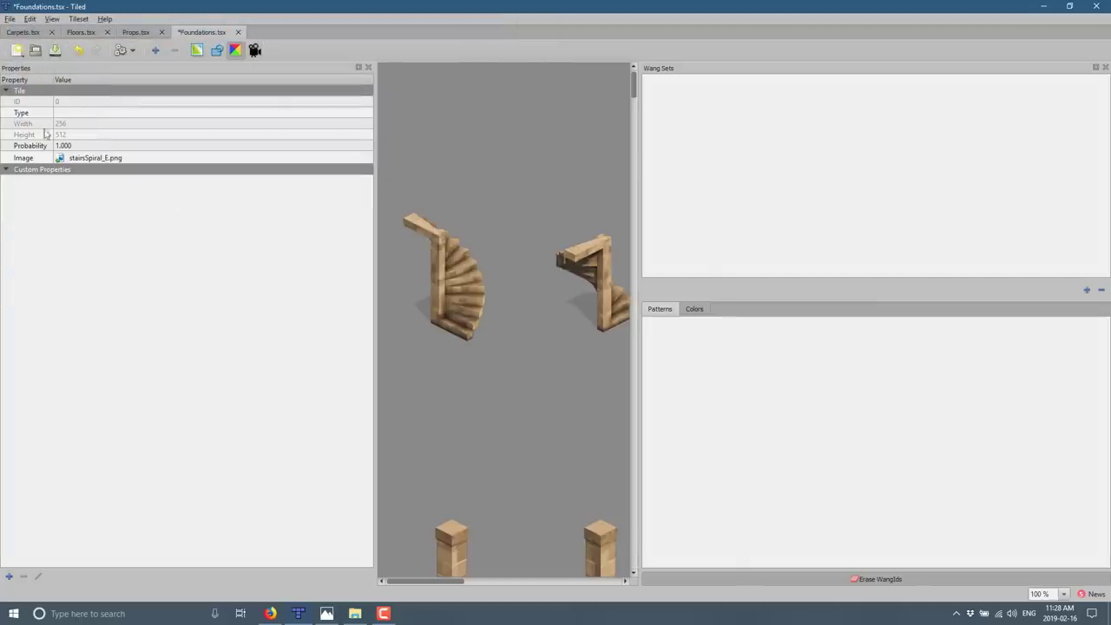
{"action": "scroll", "coordinate": [550, 280], "scroll_direction": "down", "scroll_amount": 10}
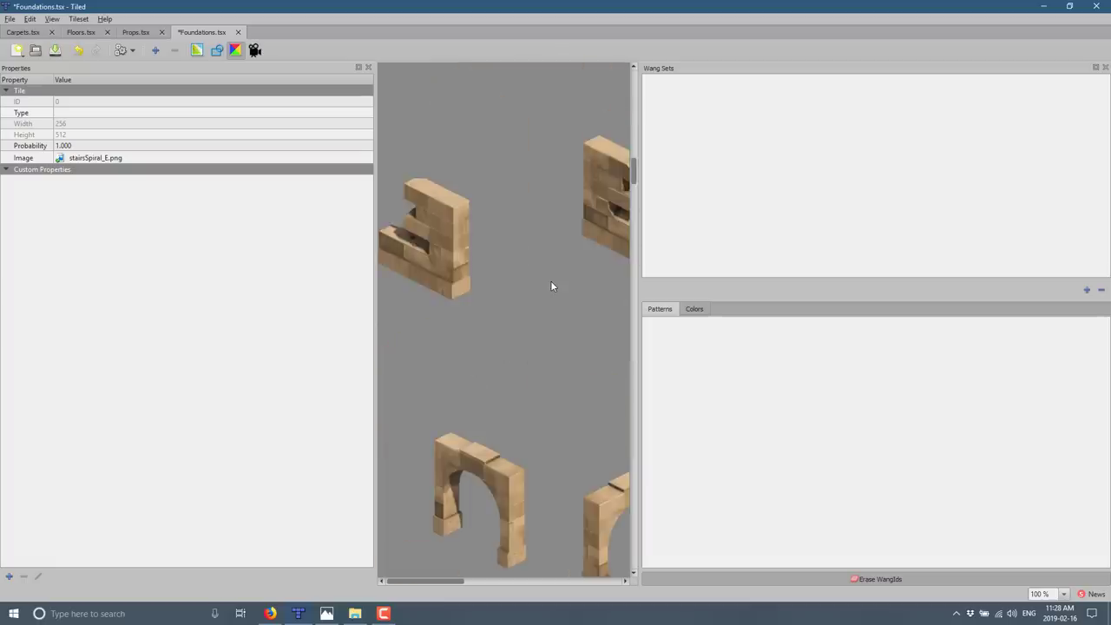
{"action": "scroll", "coordinate": [551, 281], "scroll_direction": "down", "scroll_amount": 3, "text": "ctrl"}
{"action": "scroll", "coordinate": [550, 280], "scroll_direction": "down", "scroll_amount": 2, "text": "ctrl"}
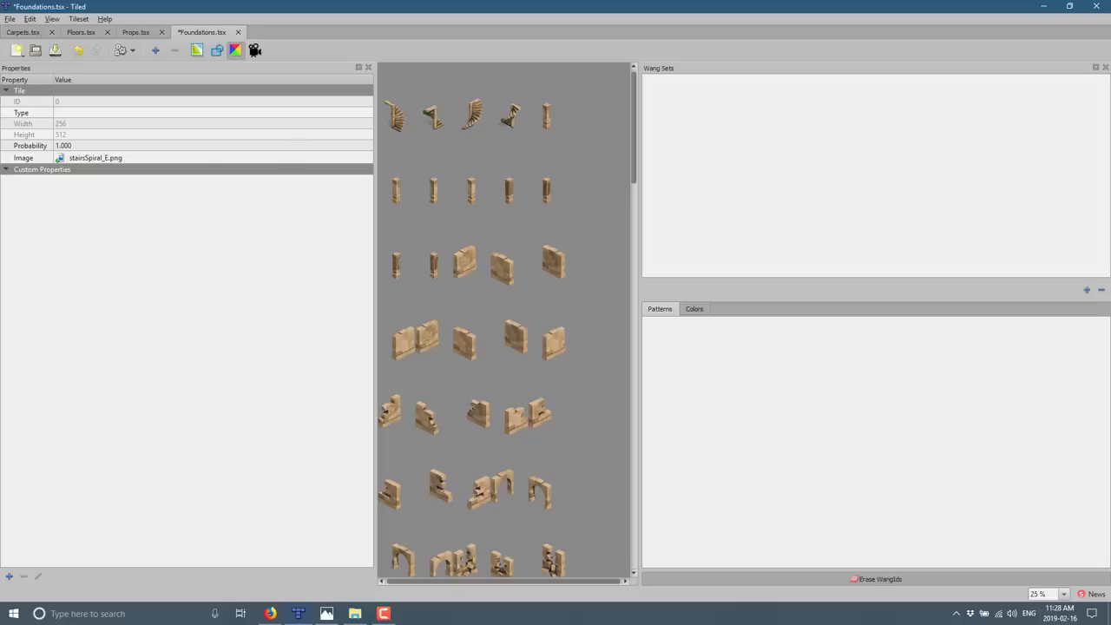
- Start a new isometric map, keeping CSV as the tile layer format
{"action": "left_click", "coordinate": [8, 18]}
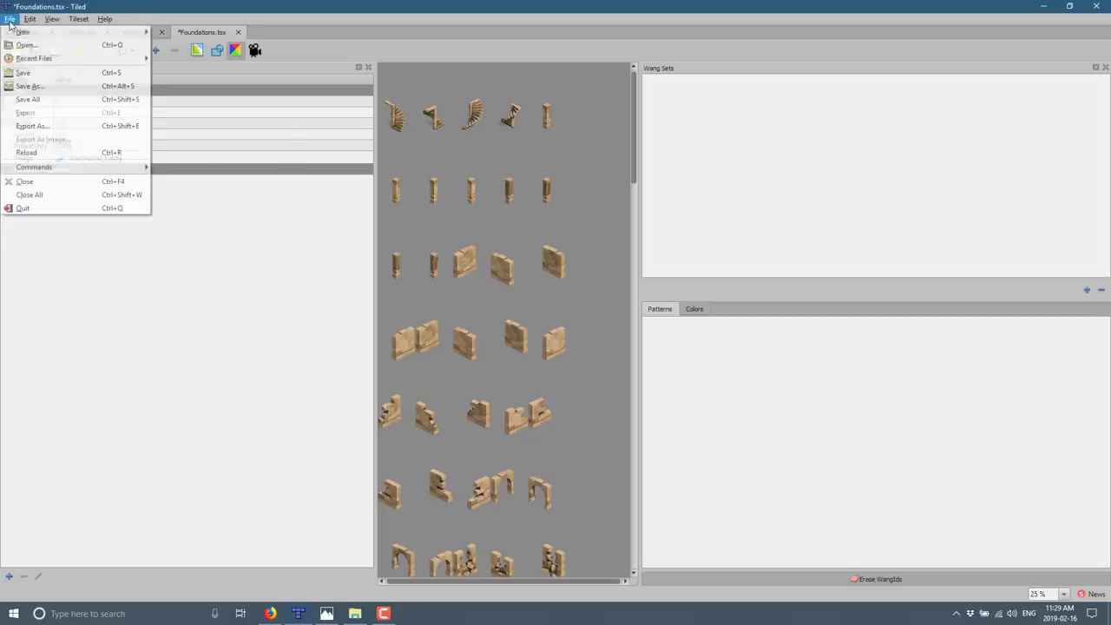
{"action": "mouse_move", "coordinate": [23, 33]}
{"action": "left_click", "coordinate": [186, 32]}
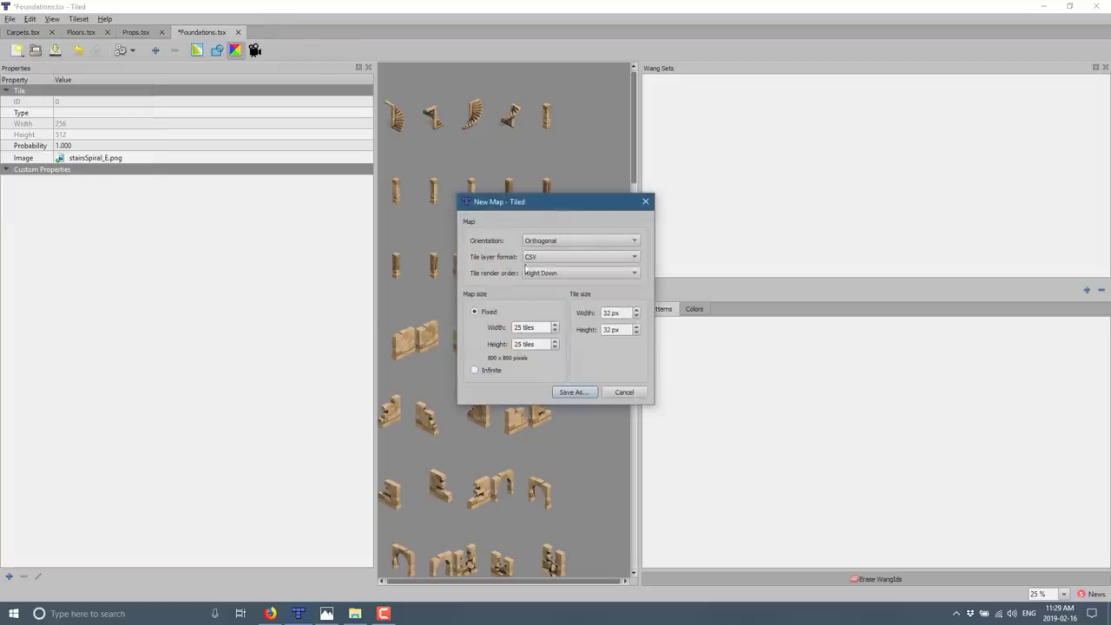
{"action": "left_click", "coordinate": [571, 247]}
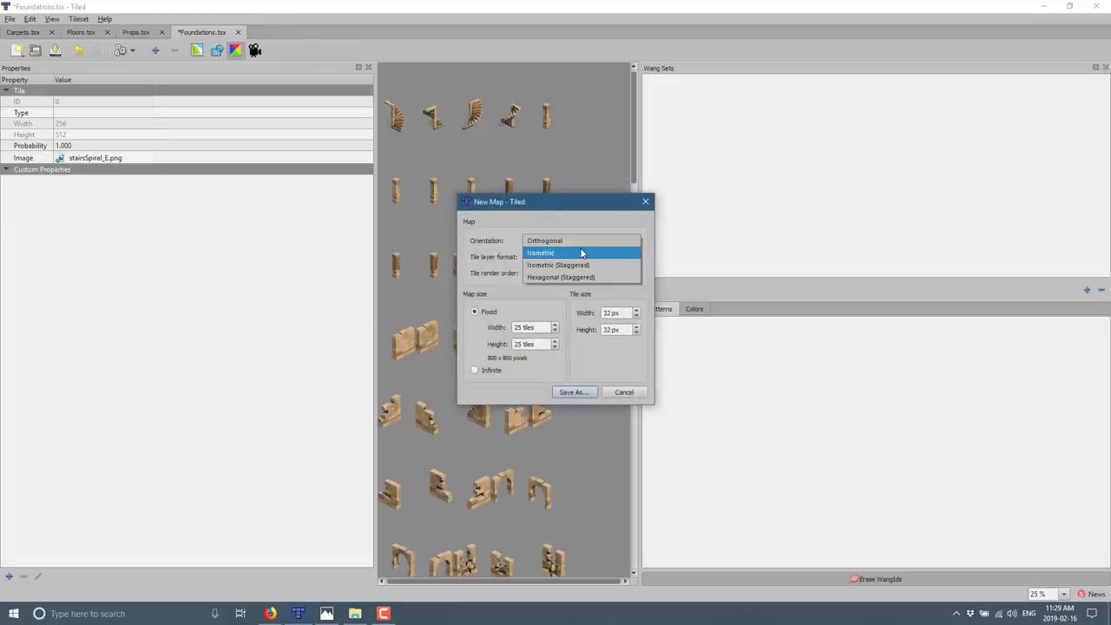
{"action": "left_click", "coordinate": [581, 253]}
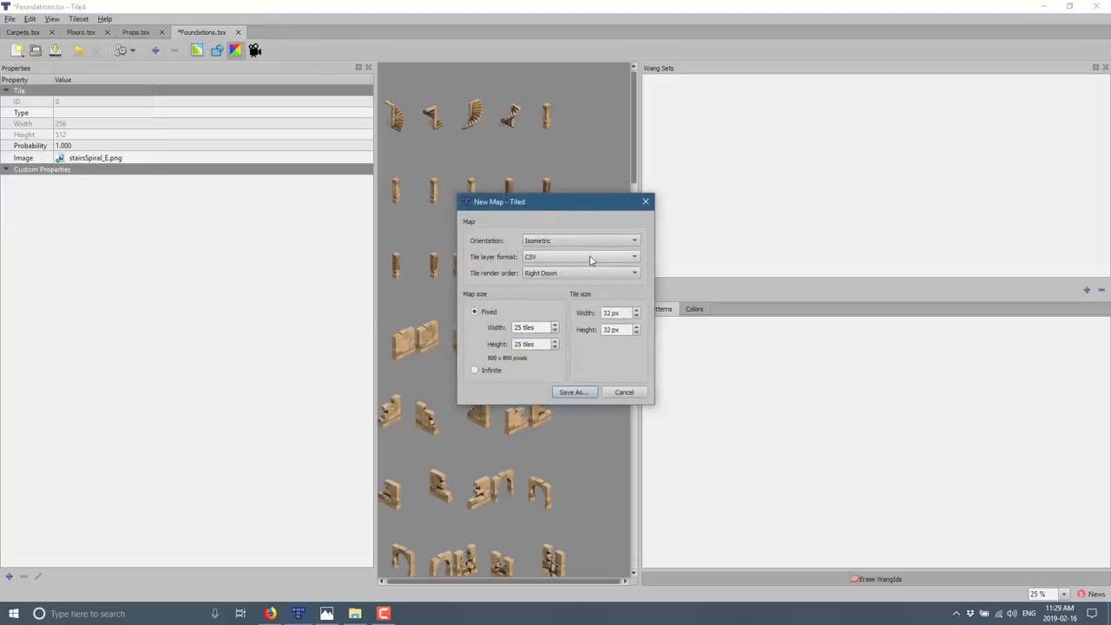
{"action": "left_click", "coordinate": [593, 263]}
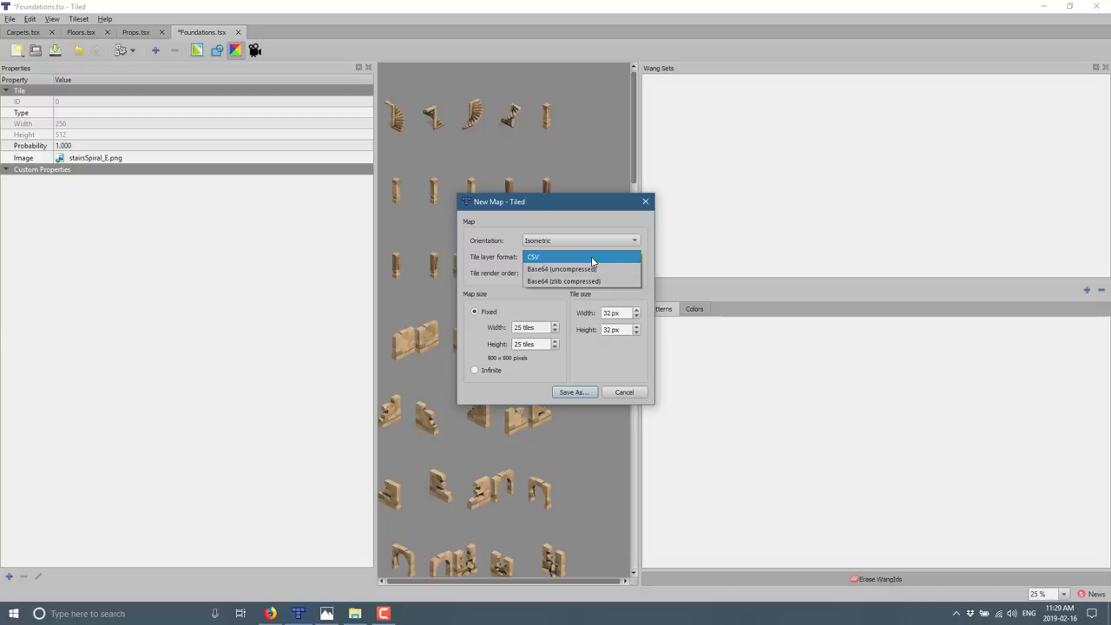
{"action": "left_click", "coordinate": [592, 258]}
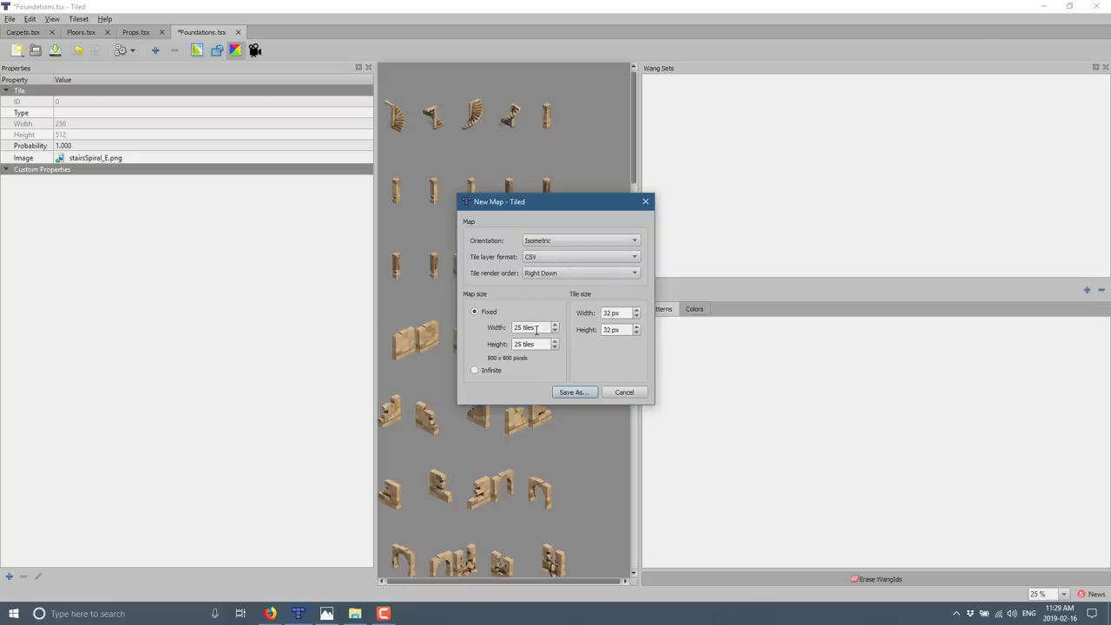
- Set the map to 16×16 tiles with 256×128 px tile size
{"action": "double_click", "coordinate": [536, 329]}
{"action": "type", "text": "13"}
{"action": "type", "text": "6"}
{"action": "key", "text": "Tab"}
{"action": "type", "text": "16"}
{"action": "double_click", "coordinate": [624, 313]}
{"action": "type", "text": "256"}
{"action": "key", "text": "Tab"}
{"action": "type", "text": "128"}
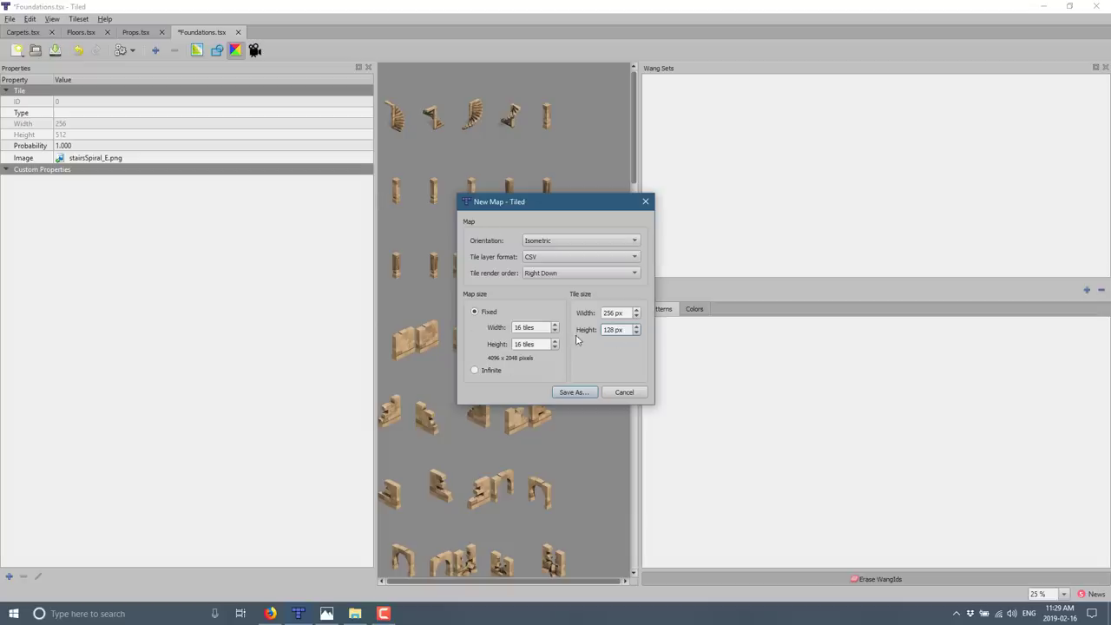
{"action": "left_click", "coordinate": [576, 393]}
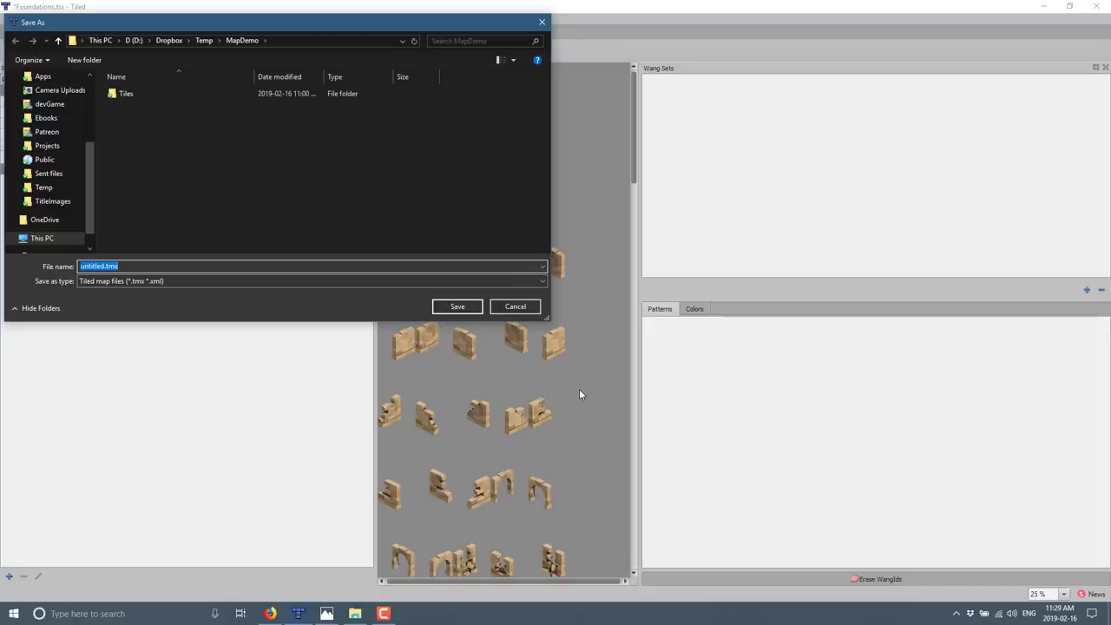
- Save the map as IsometricMap and zoom the map view out
{"action": "type", "text": "IsometricMap"}
{"action": "key", "text": "Return"}
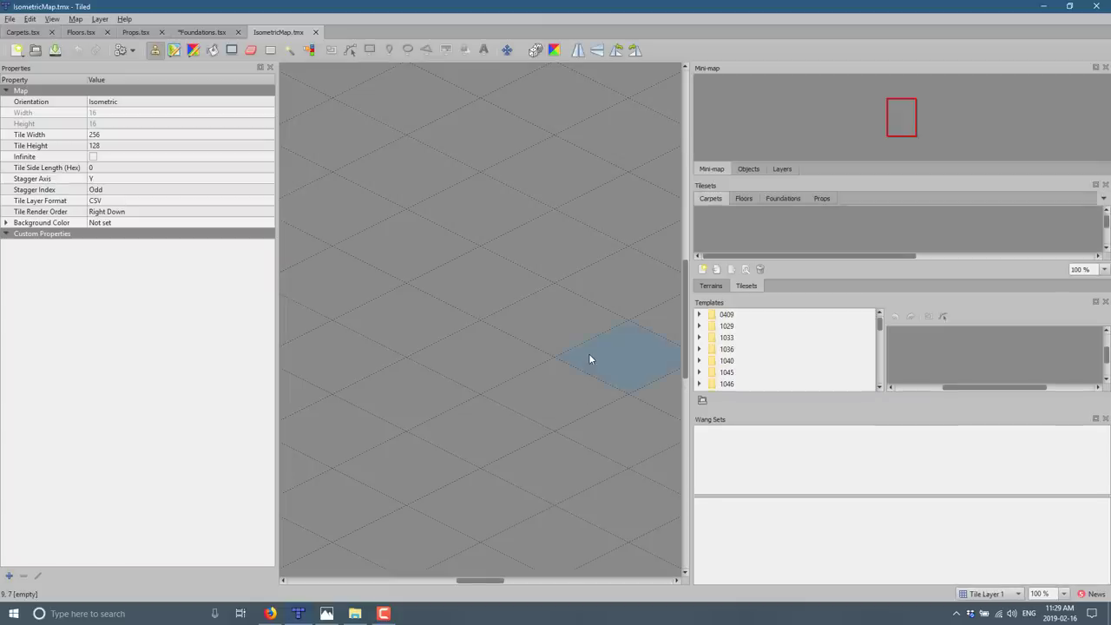
{"action": "scroll", "coordinate": [588, 354], "scroll_direction": "down", "scroll_amount": 5, "text": "ctrl"}
{"action": "middle_click_drag", "start_coordinate": [589, 354], "coordinate": [520, 377]}
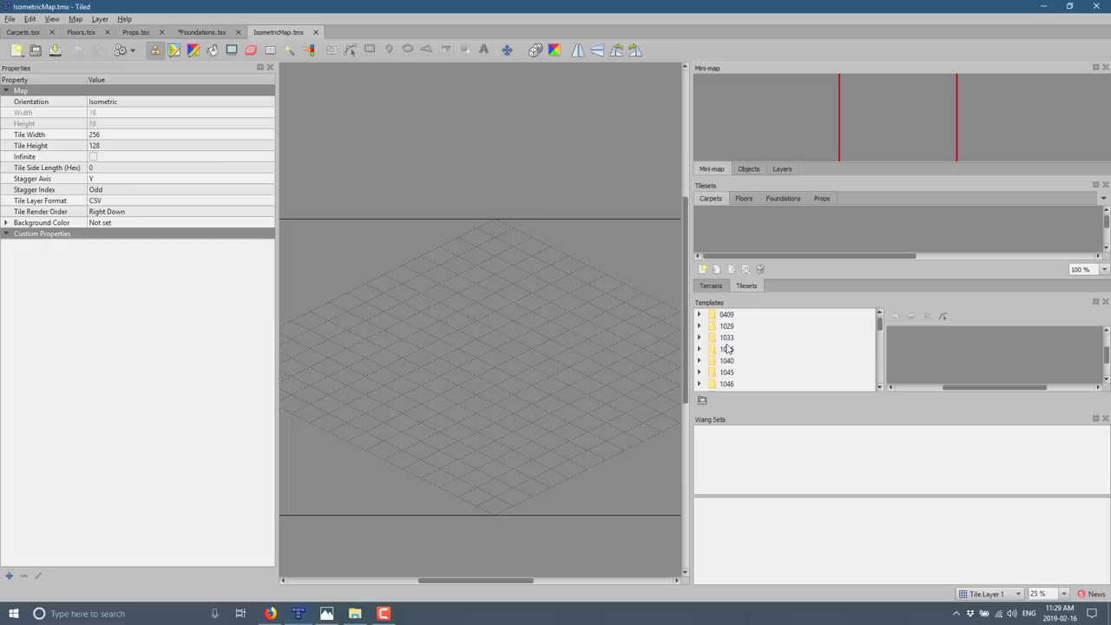
{"action": "scroll", "coordinate": [727, 349], "scroll_direction": "down", "scroll_amount": 3}
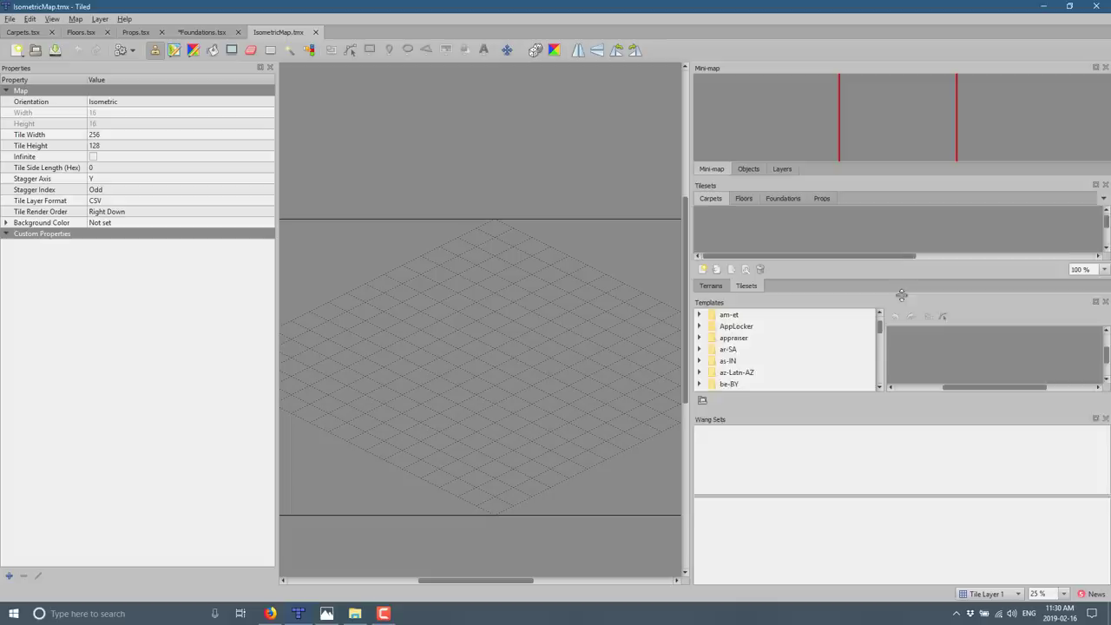
- Enlarge the Tilesets panel and look through the Floors, Carpets, Foundations and Props tilesets
{"action": "left_click_drag", "start_coordinate": [900, 300], "coordinate": [907, 387]}
{"action": "left_click", "coordinate": [751, 204]}
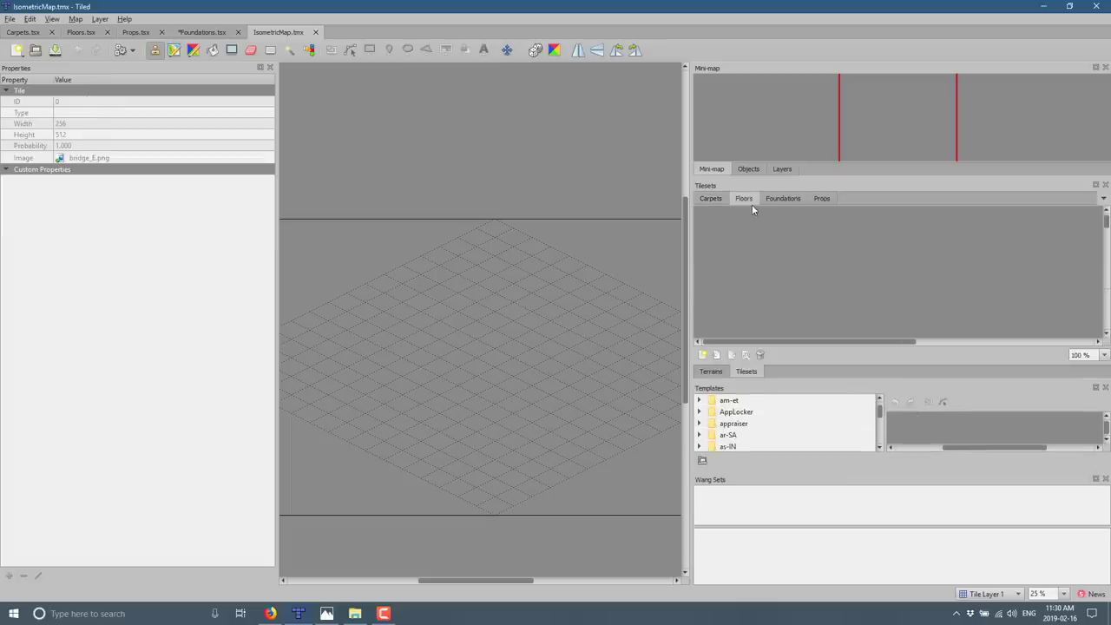
{"action": "scroll", "coordinate": [794, 267], "scroll_direction": "down", "scroll_amount": 4, "text": "ctrl"}
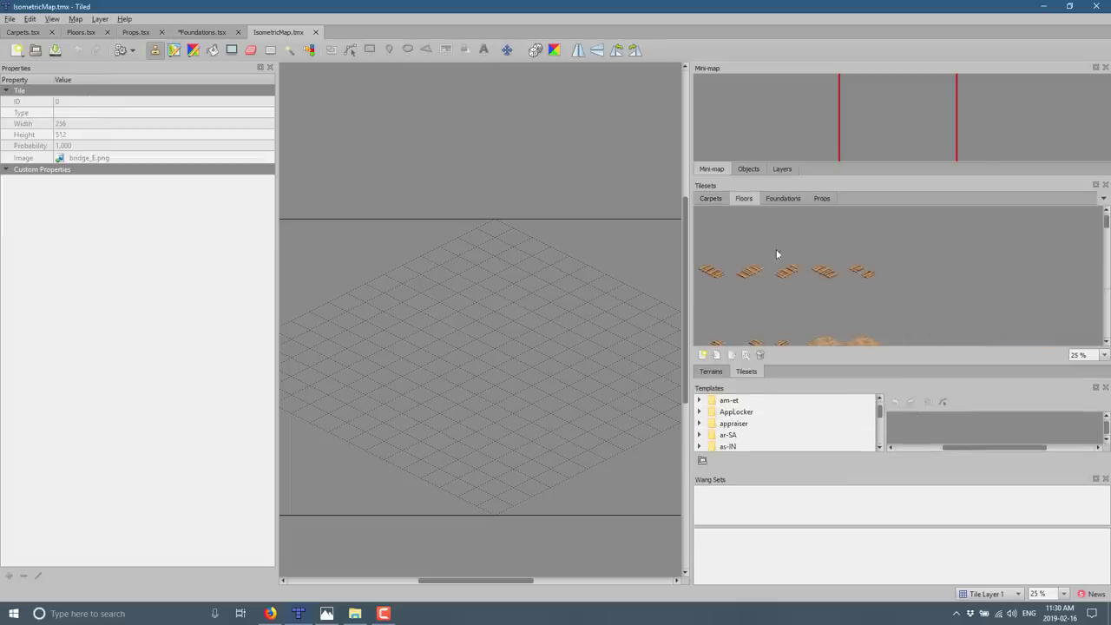
{"action": "left_click", "coordinate": [708, 199]}
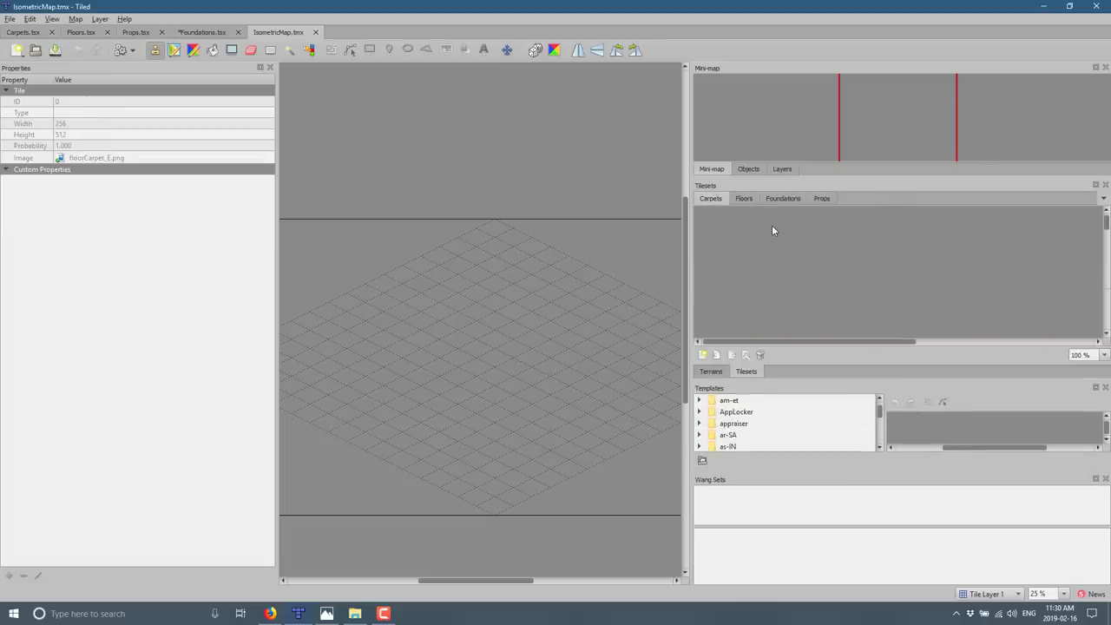
{"action": "left_click", "coordinate": [781, 198]}
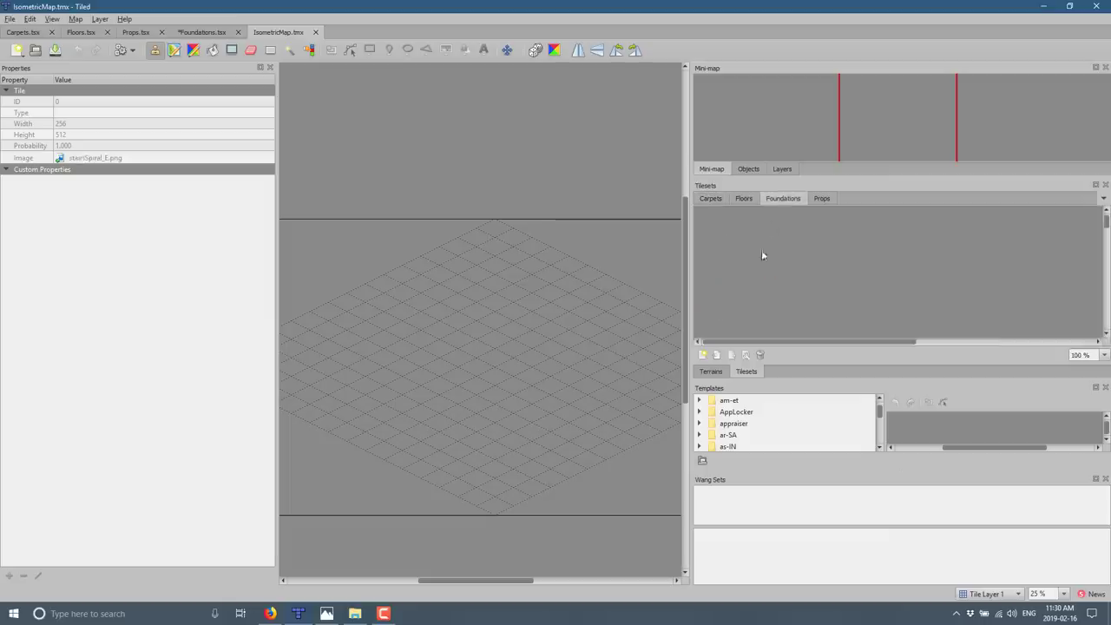
{"action": "left_click", "coordinate": [816, 200]}
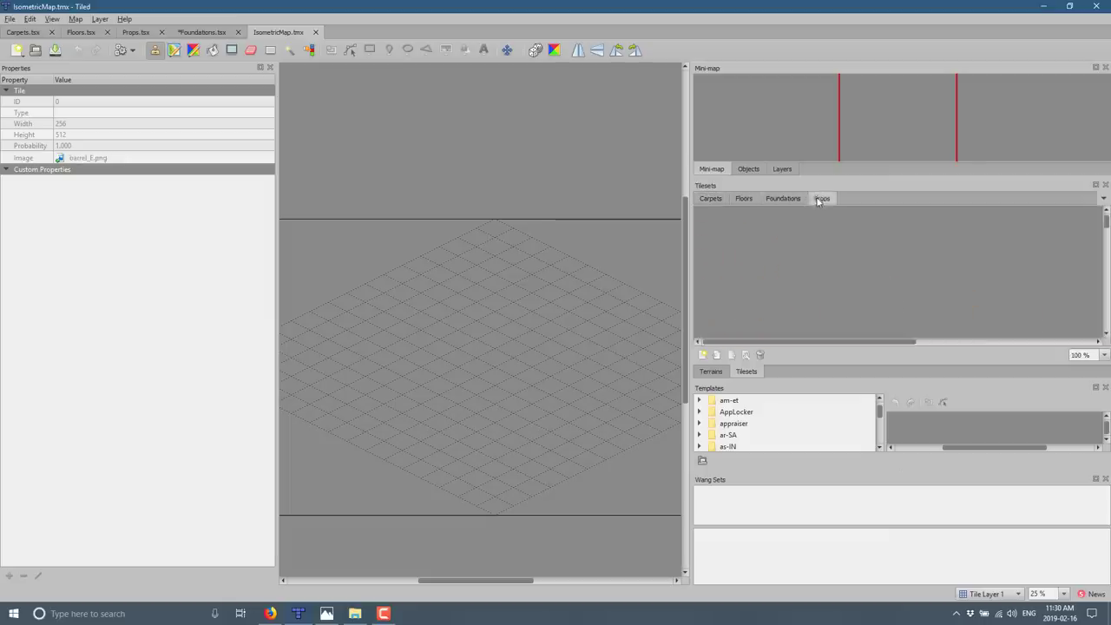
{"action": "scroll", "coordinate": [803, 254], "scroll_direction": "down", "scroll_amount": 3, "text": "ctrl"}
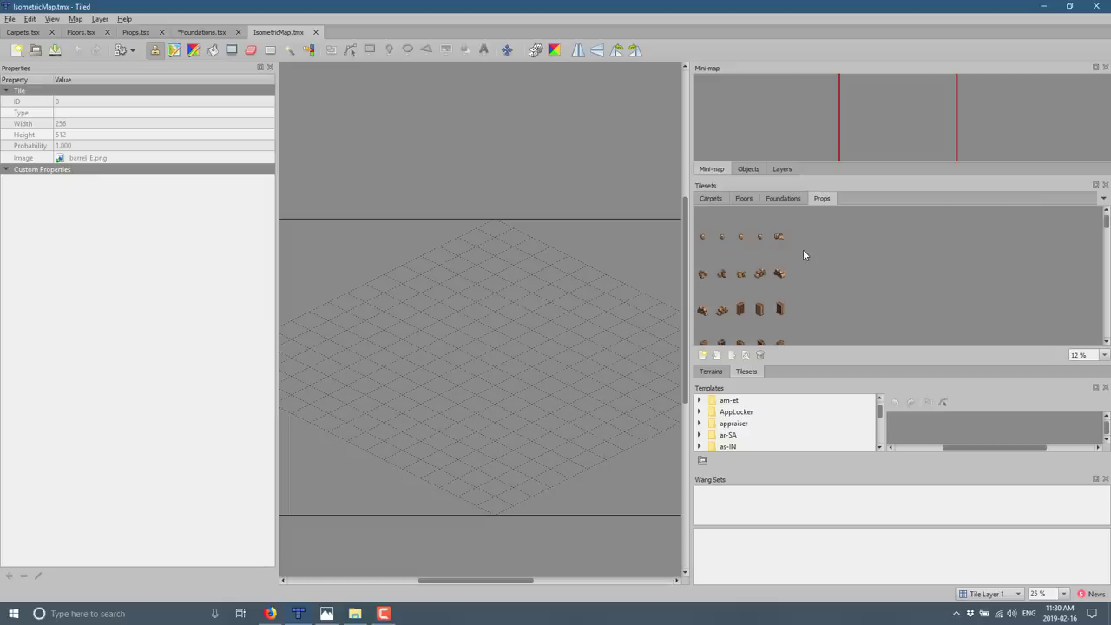
- Rename Tile Layer 1 to Foundations
{"action": "left_click", "coordinate": [784, 169]}
{"action": "double_click", "coordinate": [734, 94]}
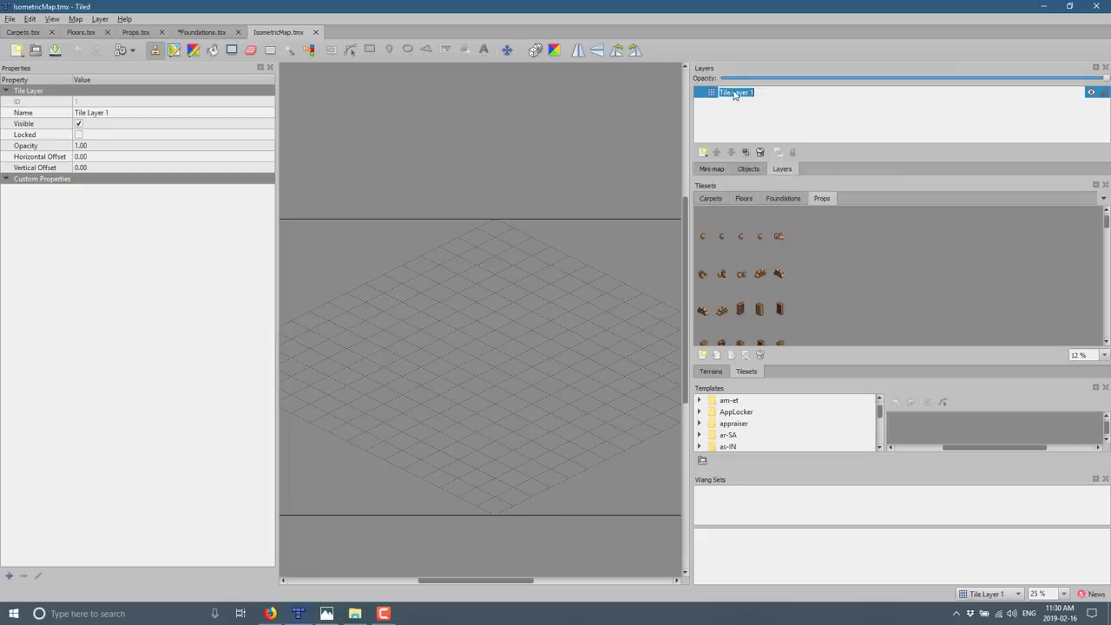
{"action": "type", "text": "Foundations"}
{"action": "key", "text": "Return"}
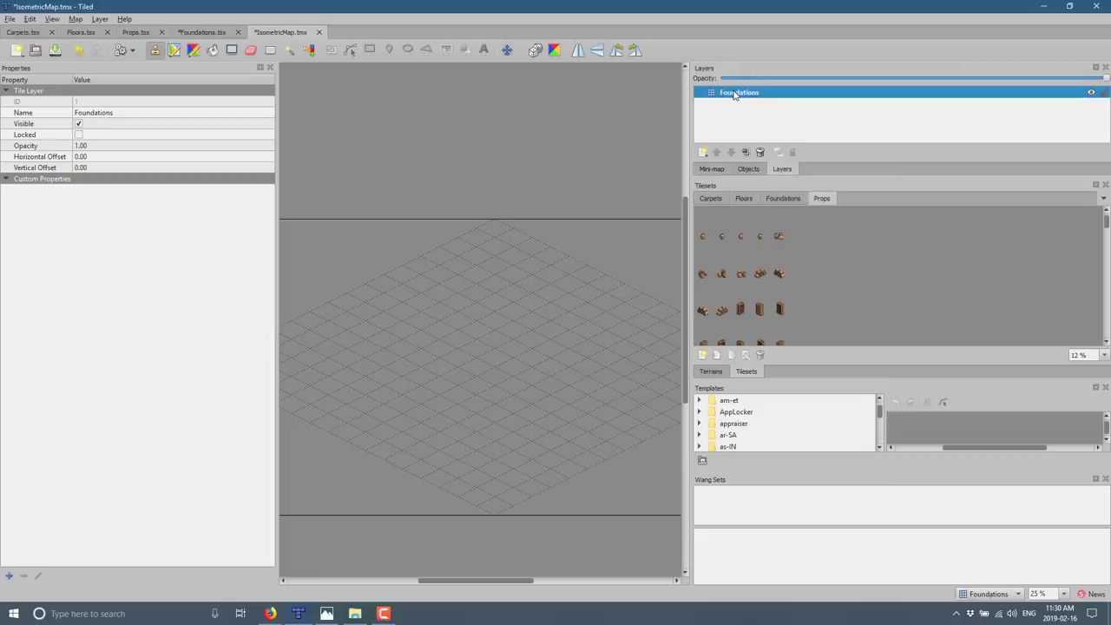
- Add tile layers Carpets and Floors, and move Carpets above Floors
{"action": "left_click", "coordinate": [702, 156]}
{"action": "left_click", "coordinate": [721, 163]}
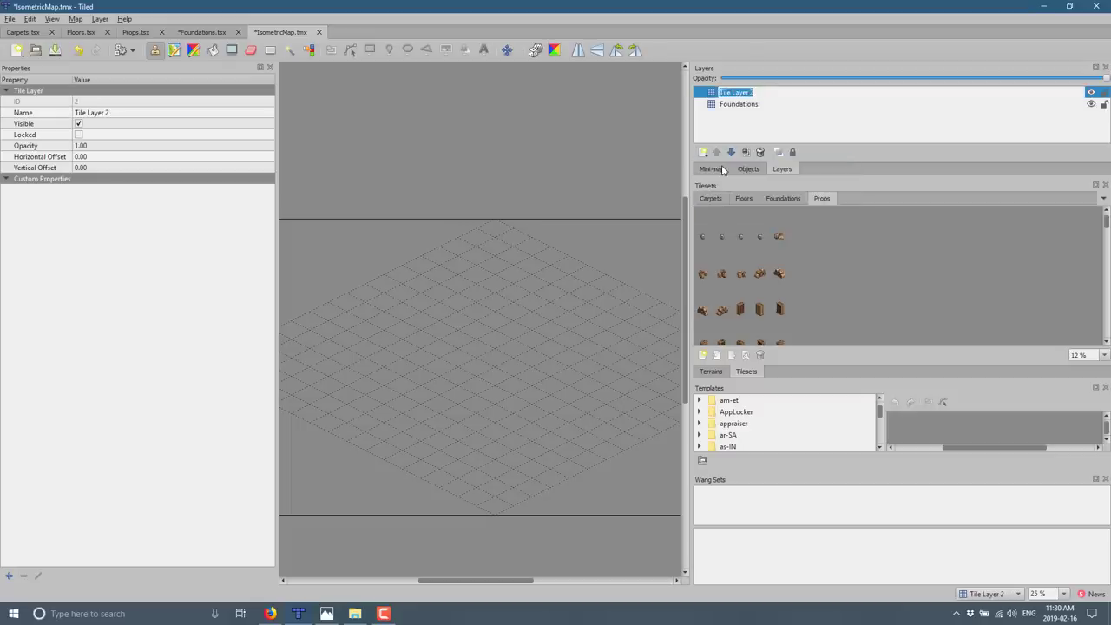
{"action": "type", "text": "Carpets"}
{"action": "key", "text": "Return"}
{"action": "left_click", "coordinate": [704, 153]}
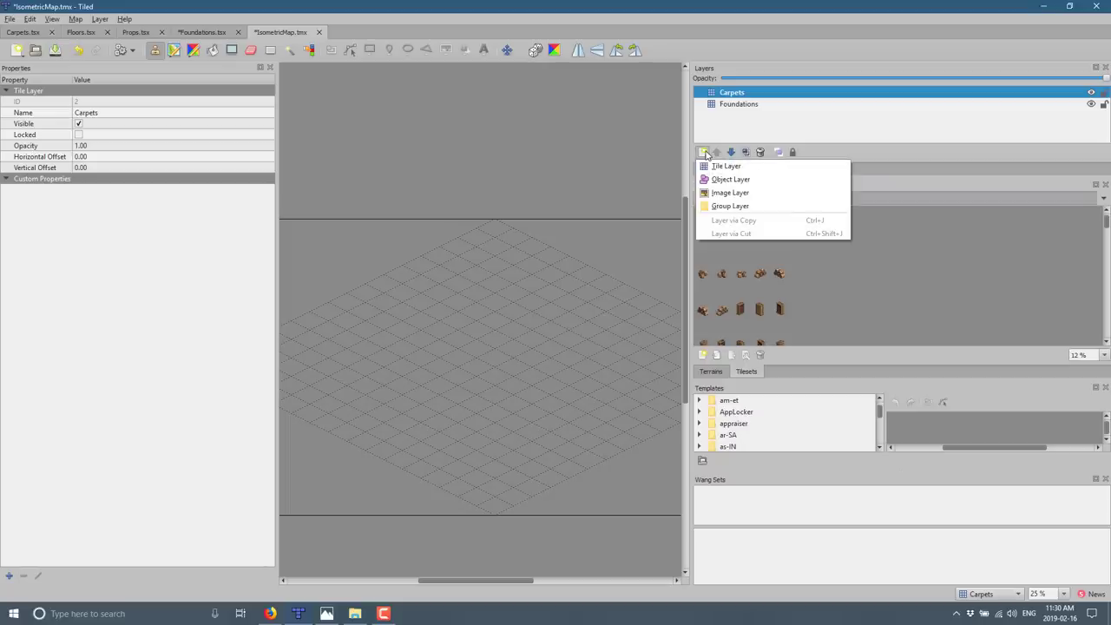
{"action": "left_click", "coordinate": [725, 166]}
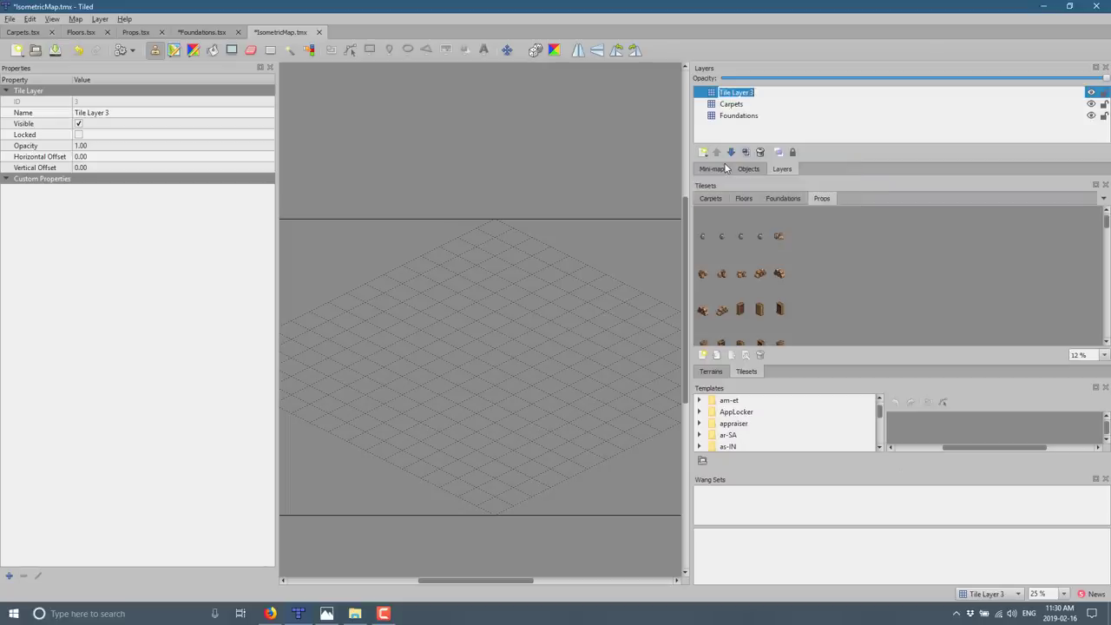
{"action": "type", "text": "Floors"}
{"action": "key", "text": "Return"}
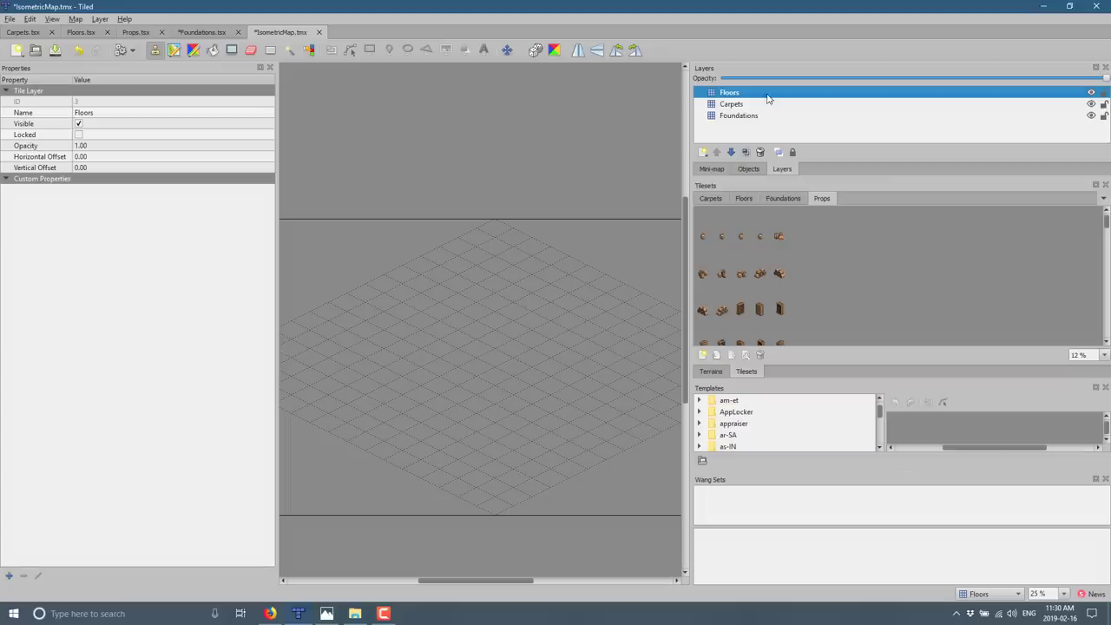
{"action": "left_click", "coordinate": [731, 106]}
{"action": "left_click_drag", "start_coordinate": [731, 107], "coordinate": [743, 93]}
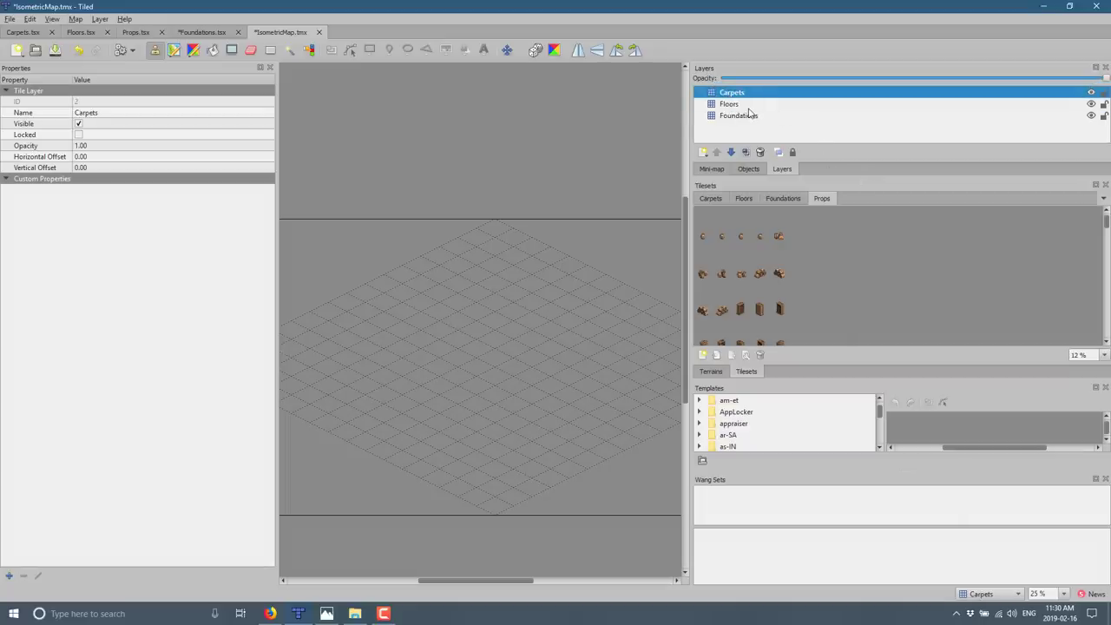
- Add a Props tile layer and a Triggers object layer
{"action": "left_click", "coordinate": [703, 153]}
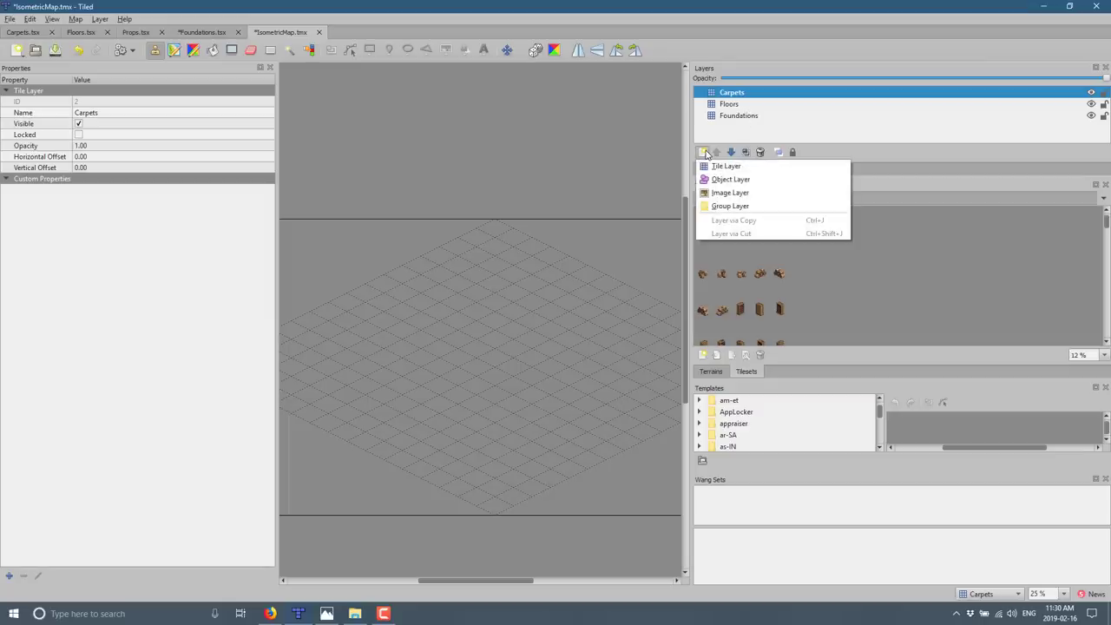
{"action": "left_click", "coordinate": [721, 166]}
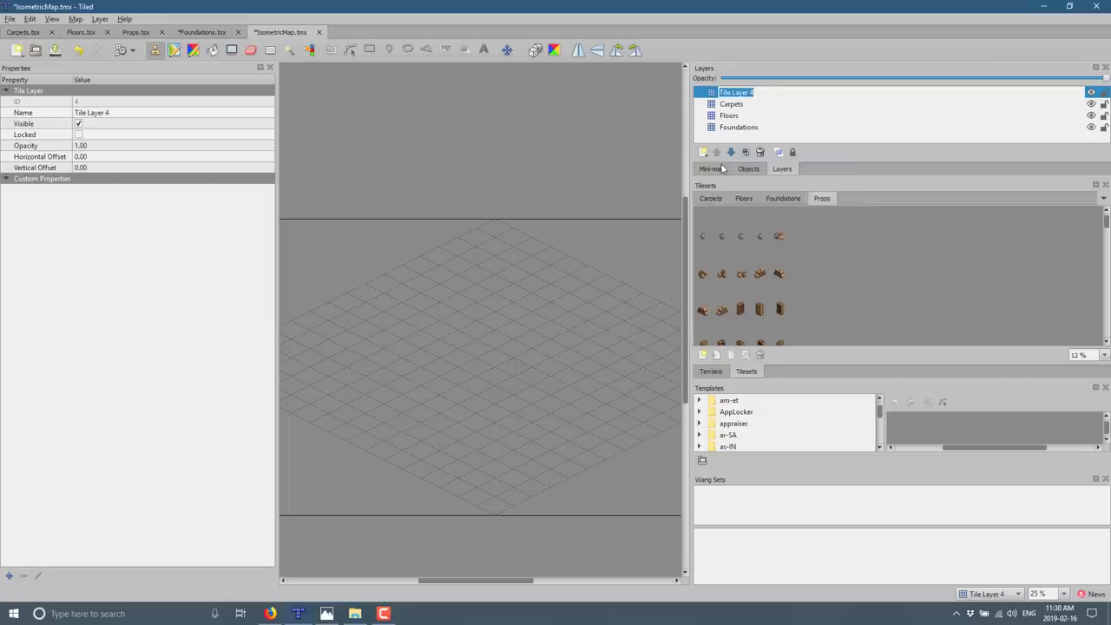
{"action": "type", "text": "Props"}
{"action": "key", "text": "Return"}
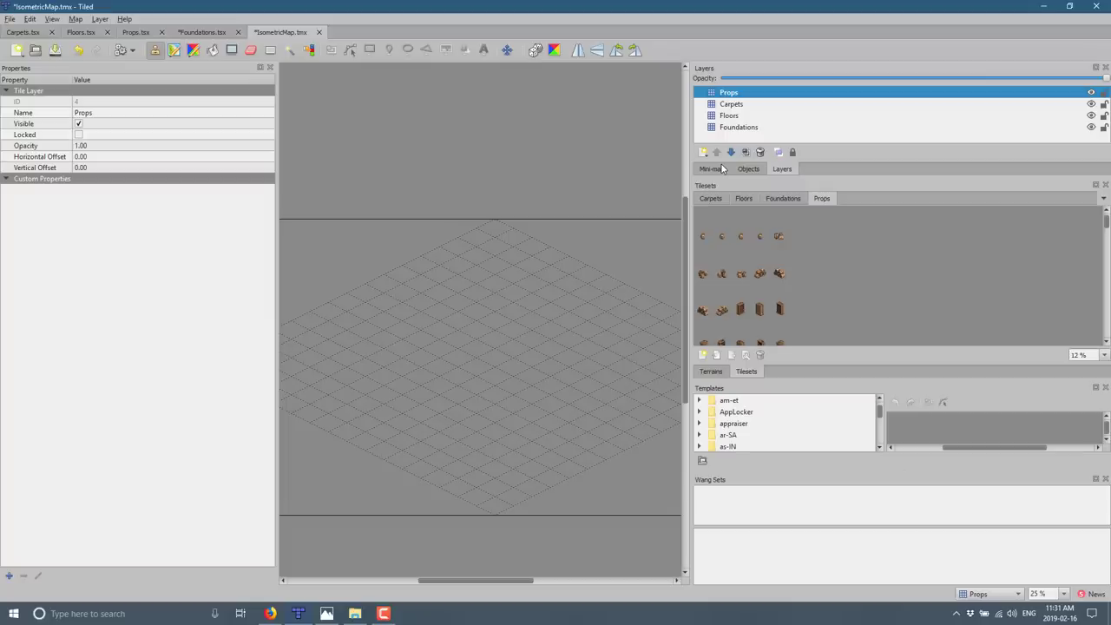
{"action": "left_click", "coordinate": [703, 152]}
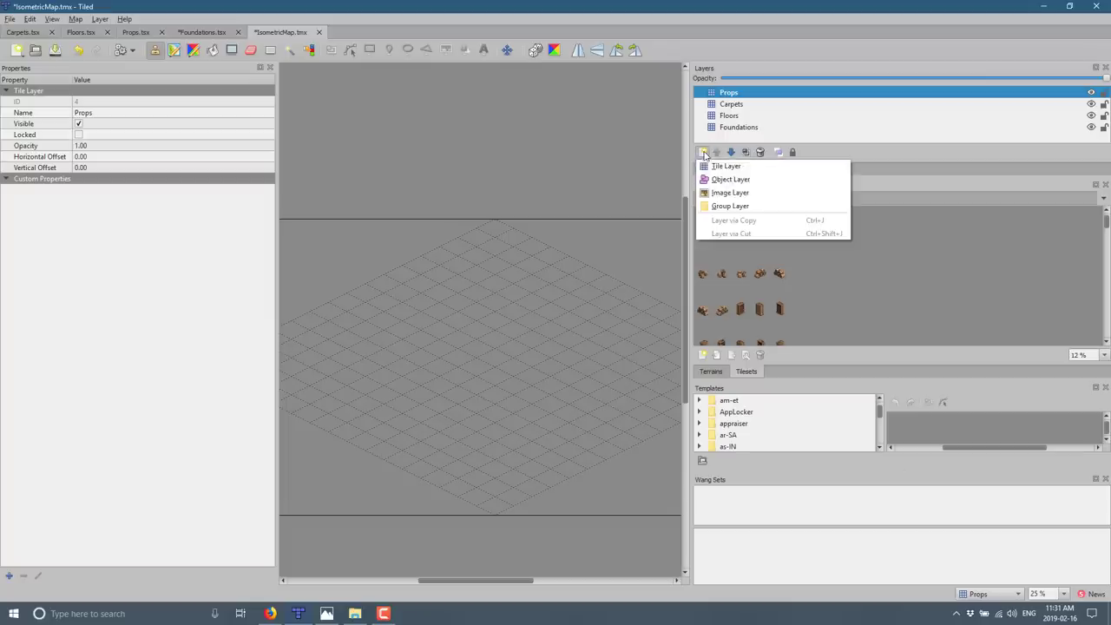
{"action": "left_click", "coordinate": [729, 179]}
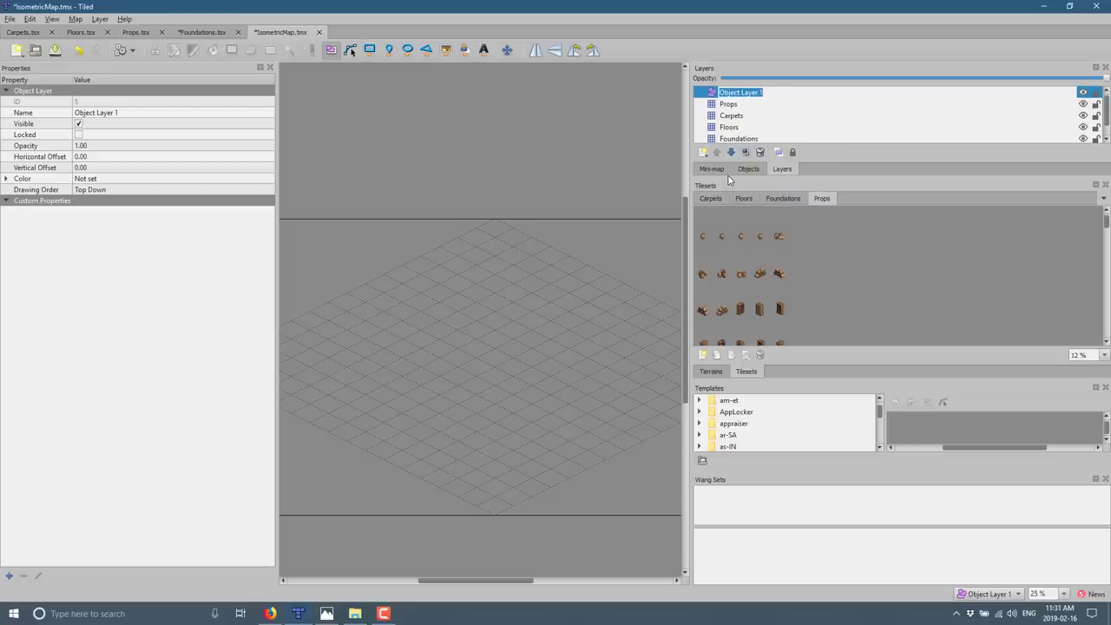
{"action": "type", "text": "Triggers"}
{"action": "key", "text": "Return"}
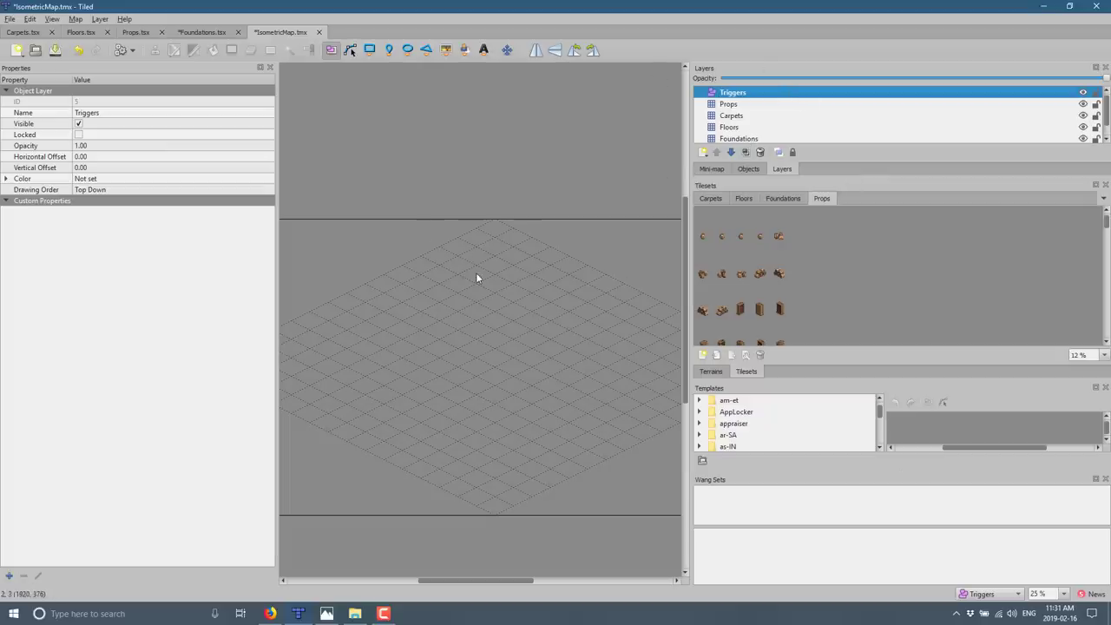
- Select the Foundations layer and show the Foundations tileset
{"action": "left_click", "coordinate": [743, 142]}
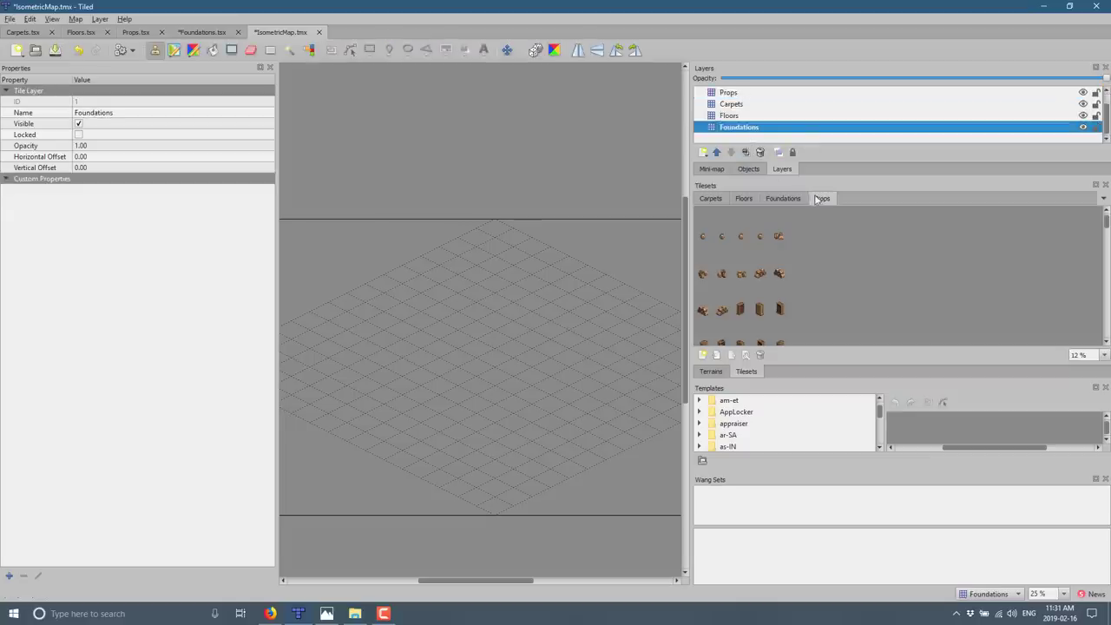
{"action": "left_click", "coordinate": [781, 199]}
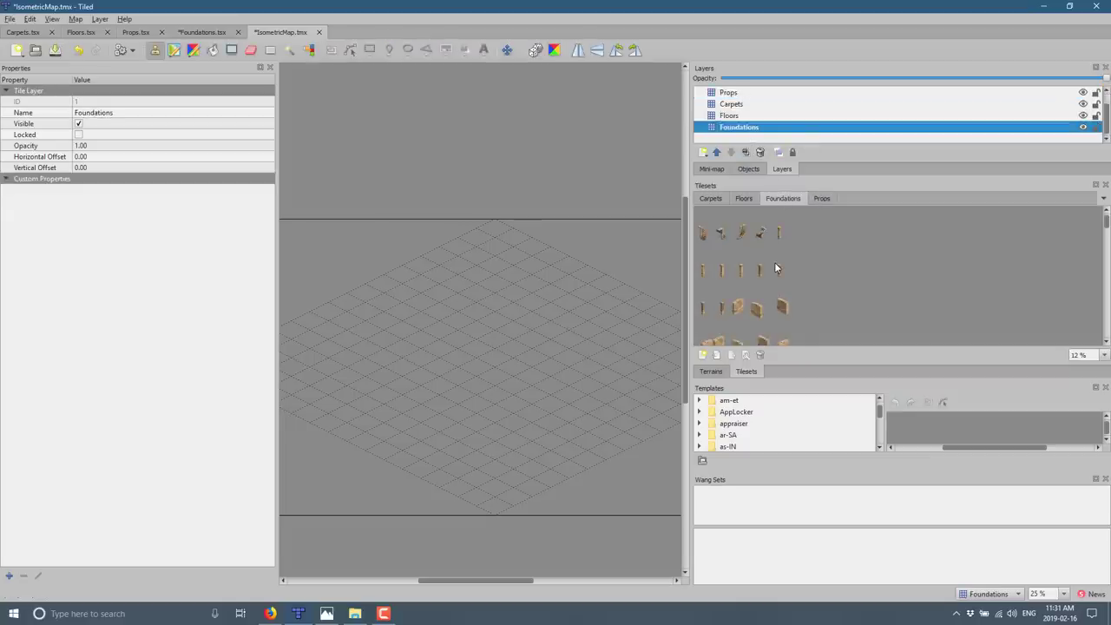
{"action": "scroll", "coordinate": [556, 310], "scroll_direction": "down", "scroll_amount": 1, "text": "ctrl"}
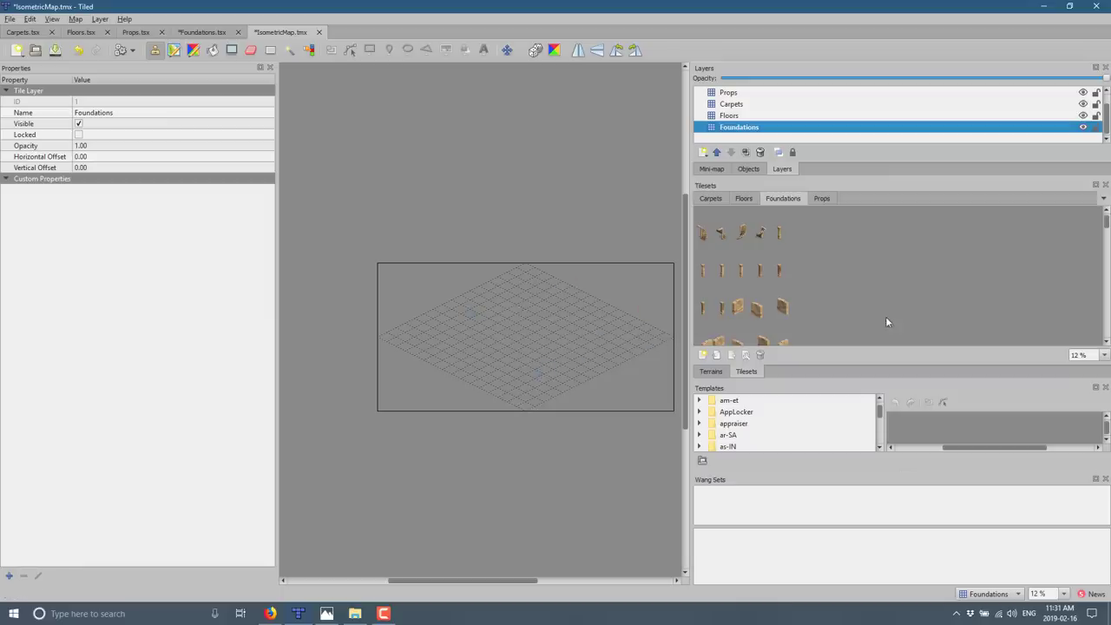
- Raise Foundations above Floors with Ctrl+Shift+Up, then select the Floors layer
{"action": "scroll", "coordinate": [852, 295], "scroll_direction": "down", "scroll_amount": 5}
{"action": "scroll", "coordinate": [853, 294], "scroll_direction": "down", "scroll_amount": 3}
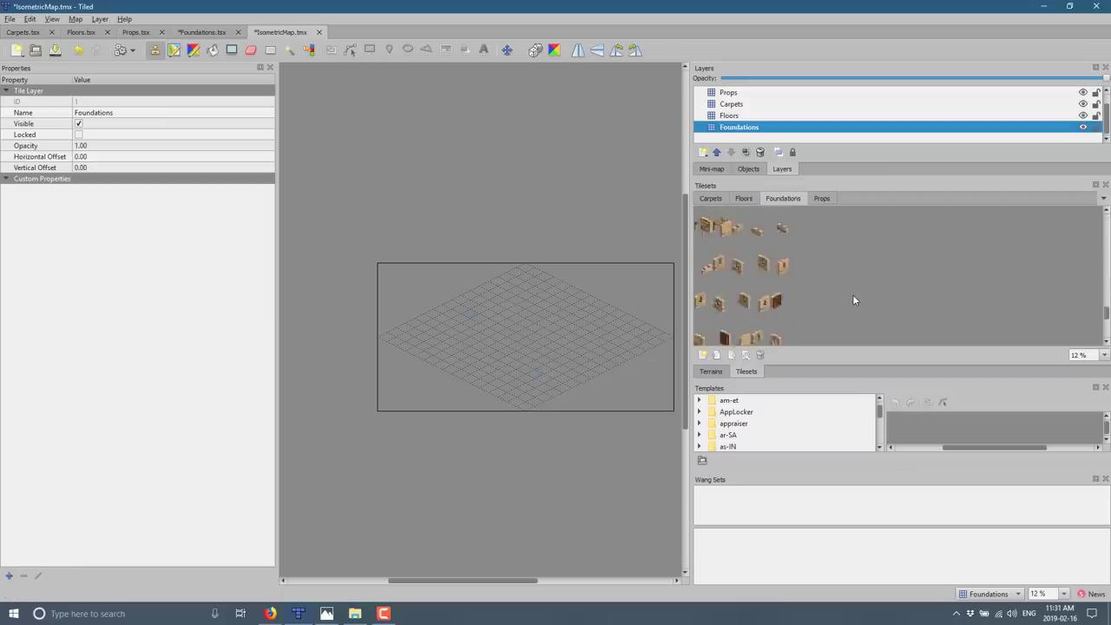
{"action": "scroll", "coordinate": [846, 290], "scroll_direction": "up", "scroll_amount": 4}
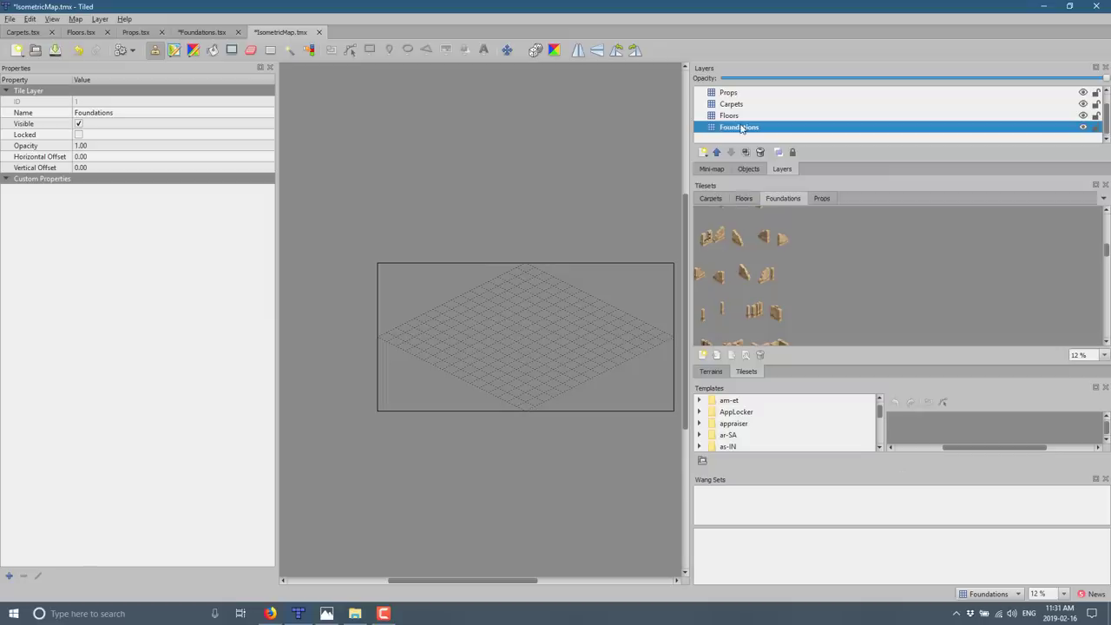
{"action": "key", "text": "ctrl+shift+Up"}
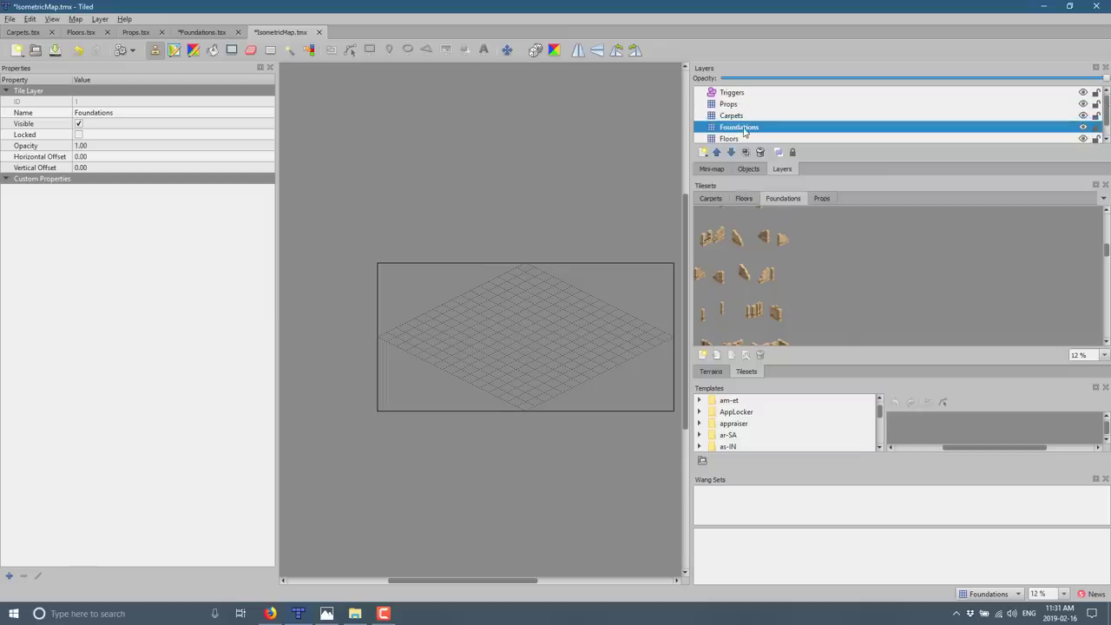
{"action": "left_click", "coordinate": [733, 139]}
{"action": "scroll", "coordinate": [806, 277], "scroll_direction": "down", "scroll_amount": 3}
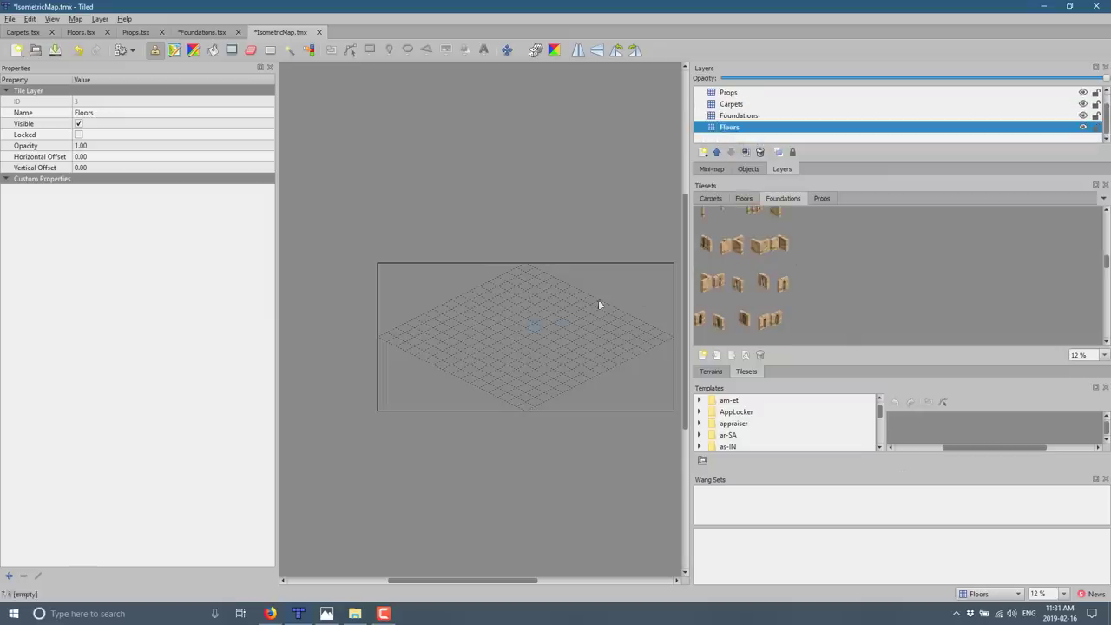
- Bucket-fill the entire Floors layer with the stone_W tile, then select the stoneCorner_E tile
{"action": "left_click", "coordinate": [744, 198]}
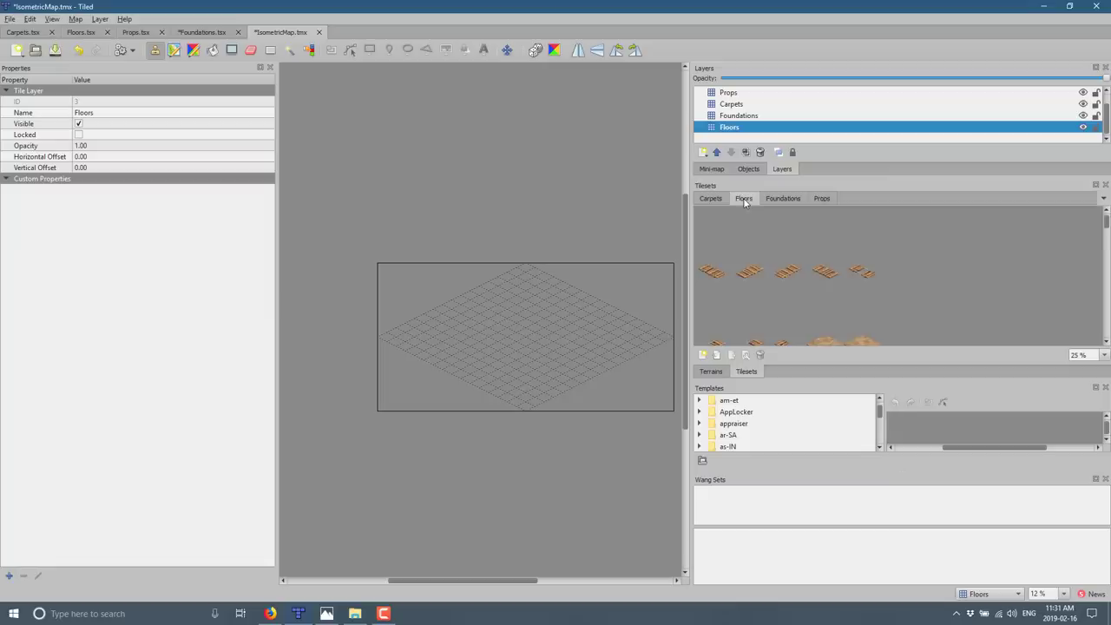
{"action": "scroll", "coordinate": [842, 295], "scroll_direction": "down", "scroll_amount": 1}
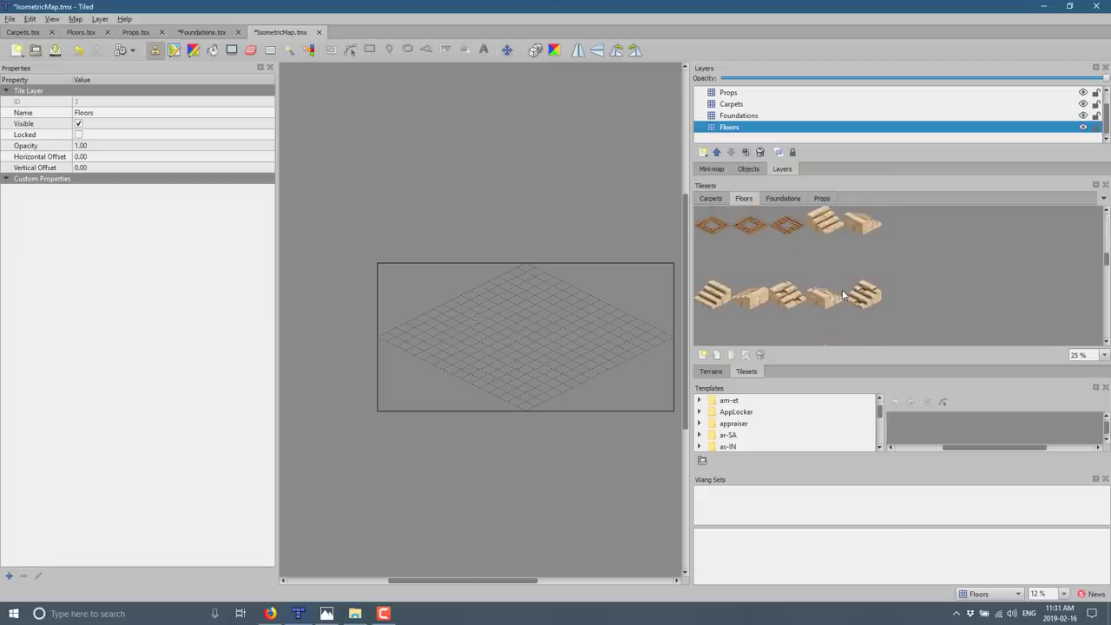
{"action": "left_click", "coordinate": [820, 310]}
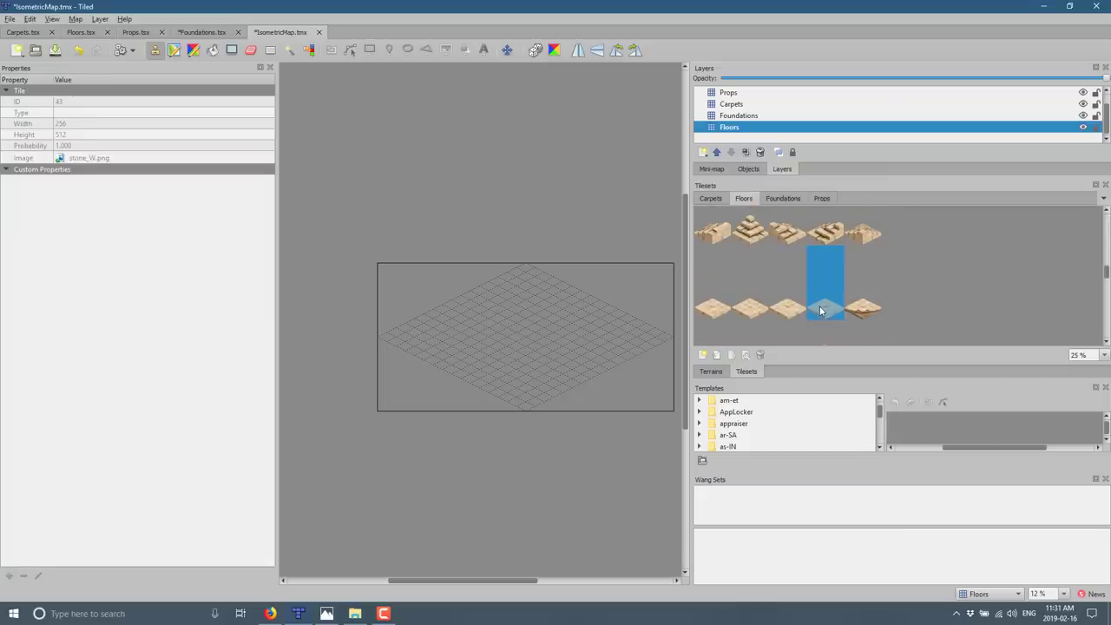
{"action": "left_click", "coordinate": [213, 48]}
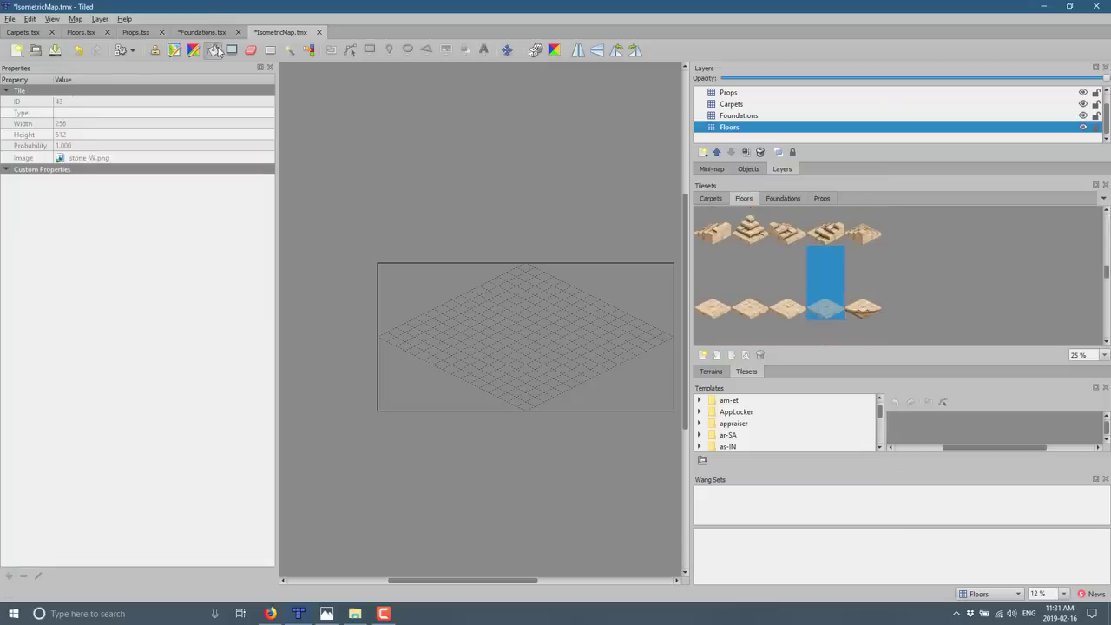
{"action": "left_click", "coordinate": [492, 373]}
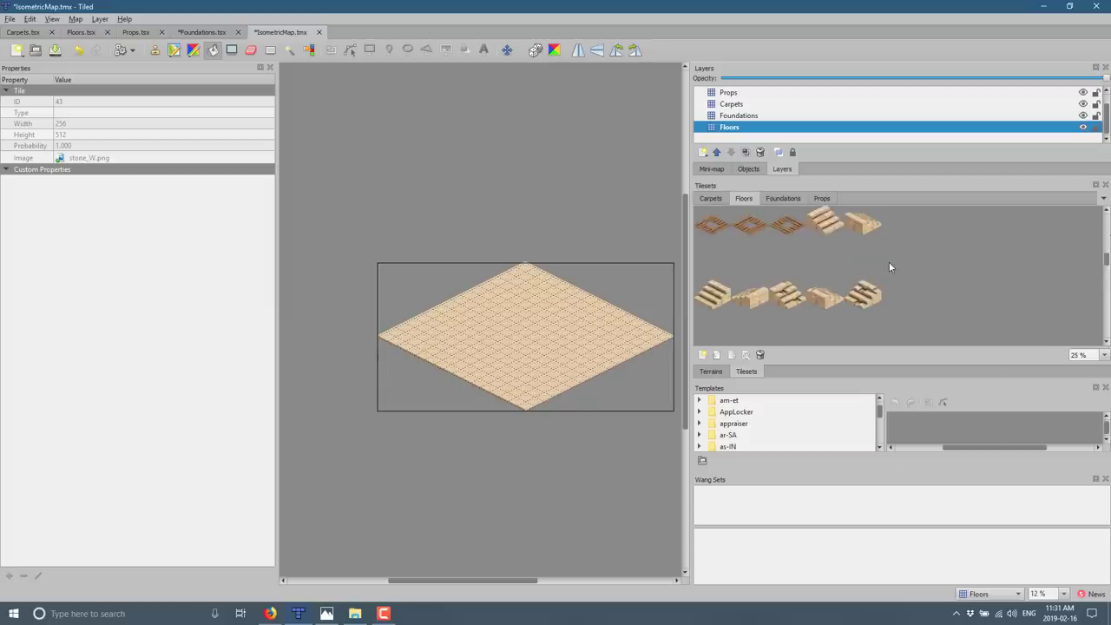
{"action": "left_click", "coordinate": [859, 319]}
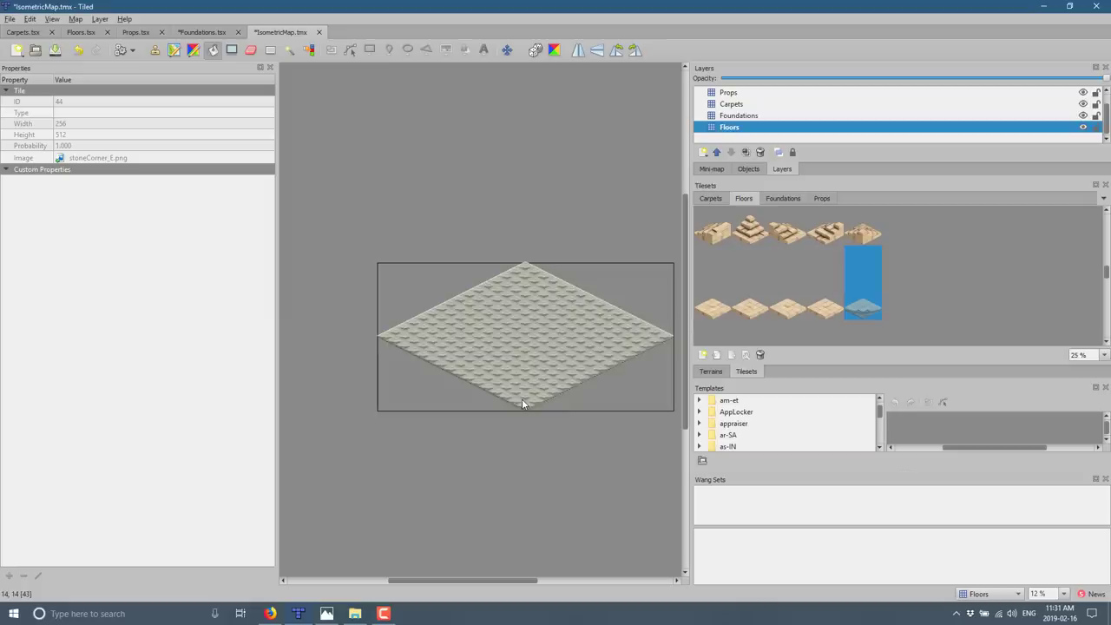
{"action": "left_click", "coordinate": [155, 49]}
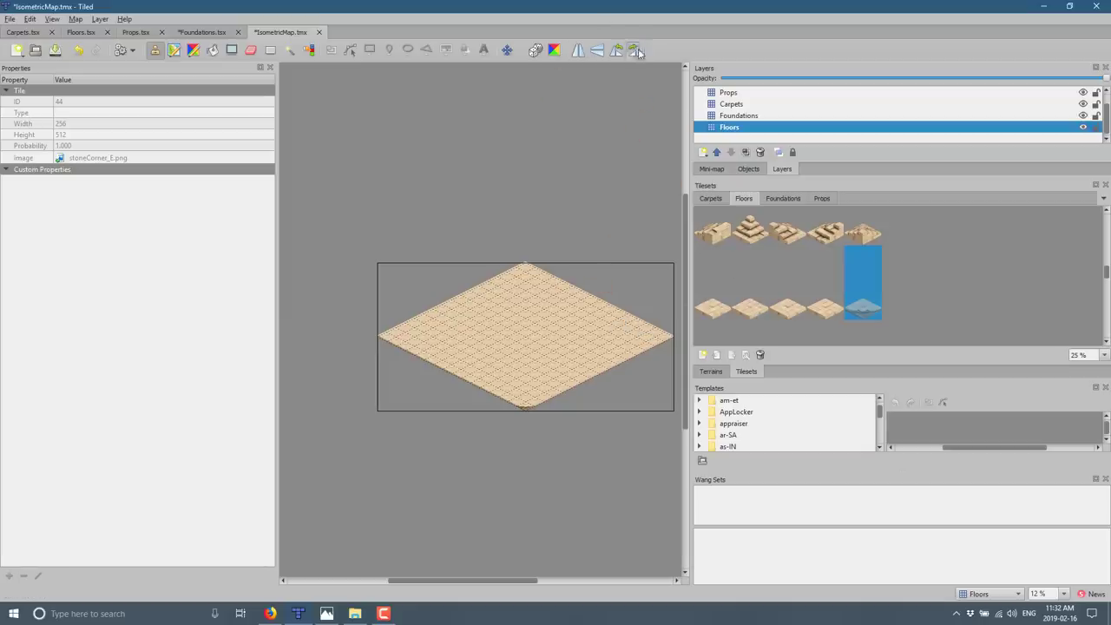
- Stamp the corner tile at the map's lower tip and fill the missing floor gap
{"action": "left_click", "coordinate": [632, 322]}
{"action": "scroll", "coordinate": [509, 372], "scroll_direction": "up", "scroll_amount": 4, "text": "ctrl"}
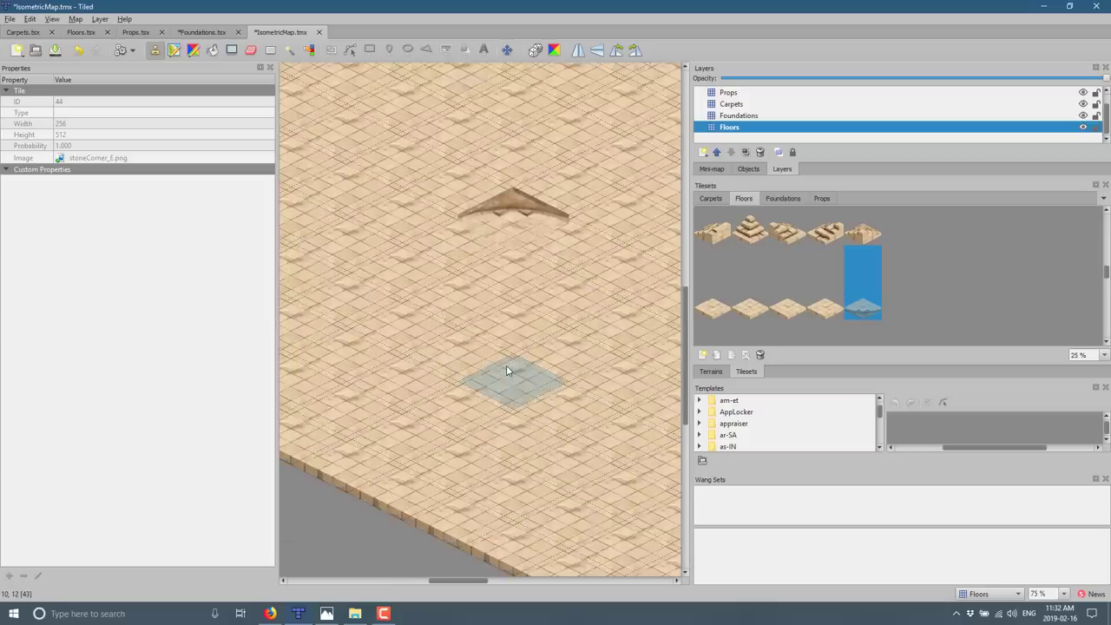
{"action": "scroll", "coordinate": [508, 370], "scroll_direction": "down", "scroll_amount": 4, "text": "ctrl"}
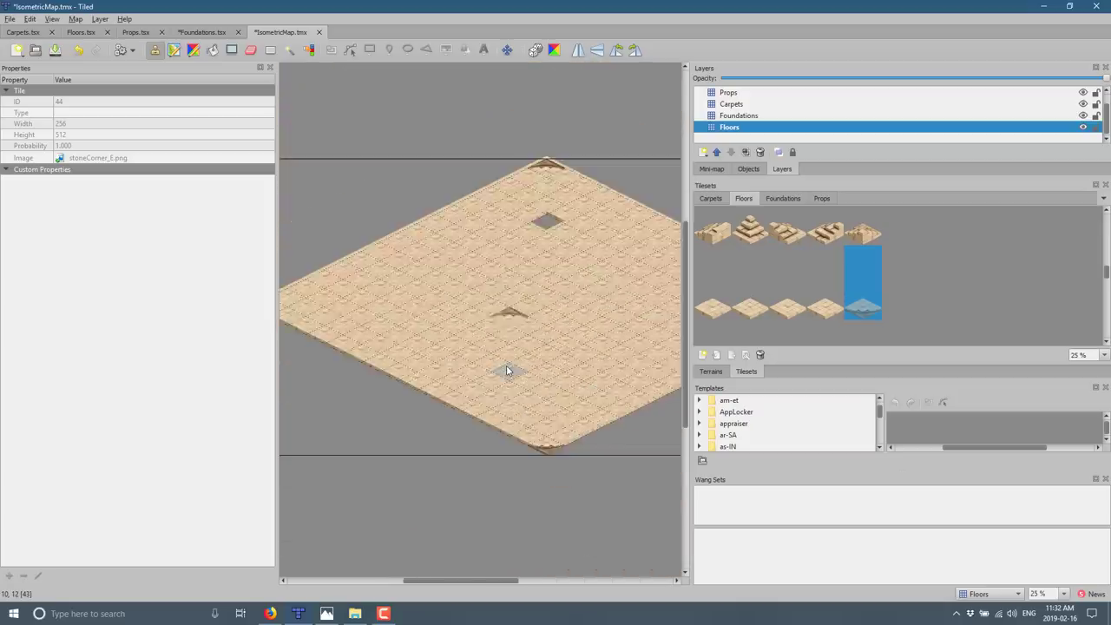
{"action": "scroll", "coordinate": [508, 370], "scroll_direction": "up", "scroll_amount": 1, "text": "ctrl"}
{"action": "scroll", "coordinate": [508, 370], "scroll_direction": "down", "scroll_amount": 1, "text": "ctrl"}
{"action": "left_click", "coordinate": [511, 314]}
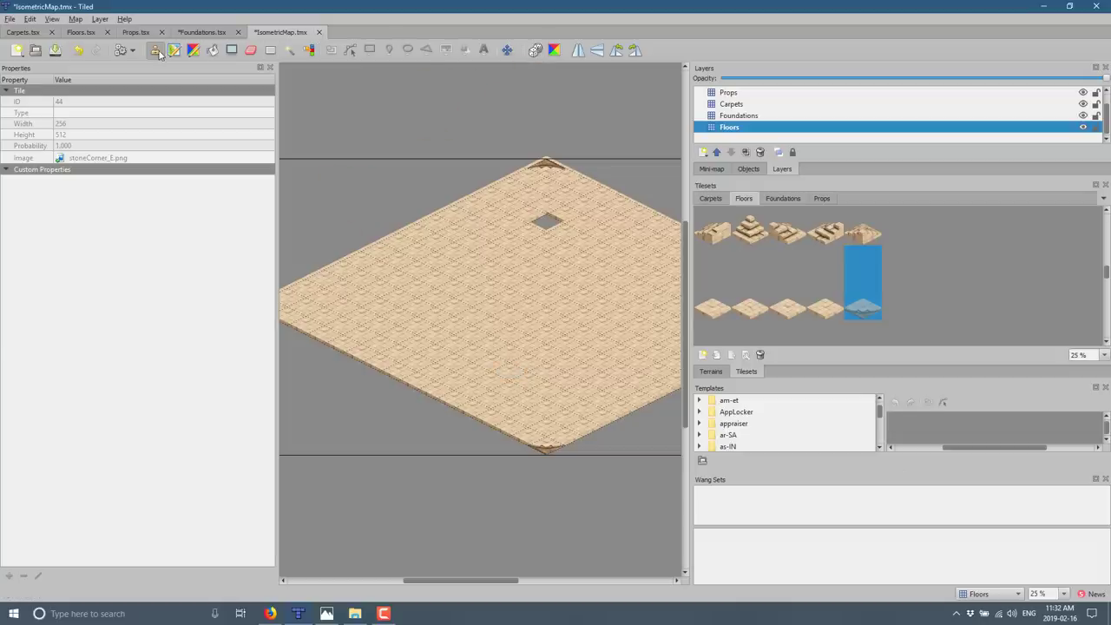
- Paint a zigzag strip of planks_N tiles across the middle of the floor
{"action": "scroll", "coordinate": [796, 283], "scroll_direction": "up", "scroll_amount": 2}
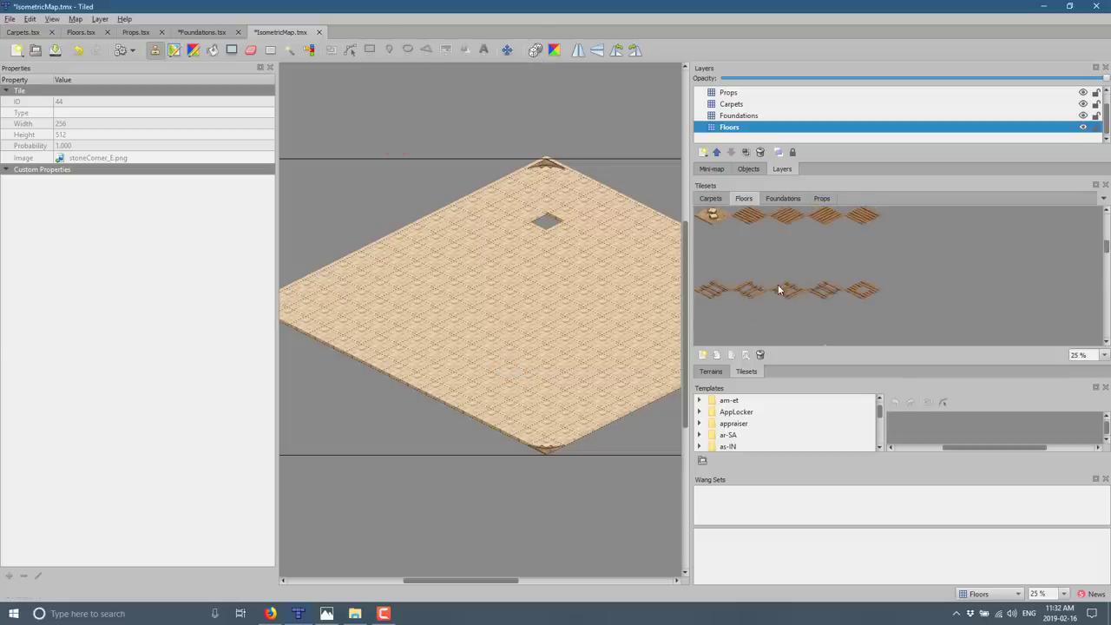
{"action": "left_click", "coordinate": [787, 216]}
{"action": "left_click_drag", "start_coordinate": [491, 270], "coordinate": [565, 322]}
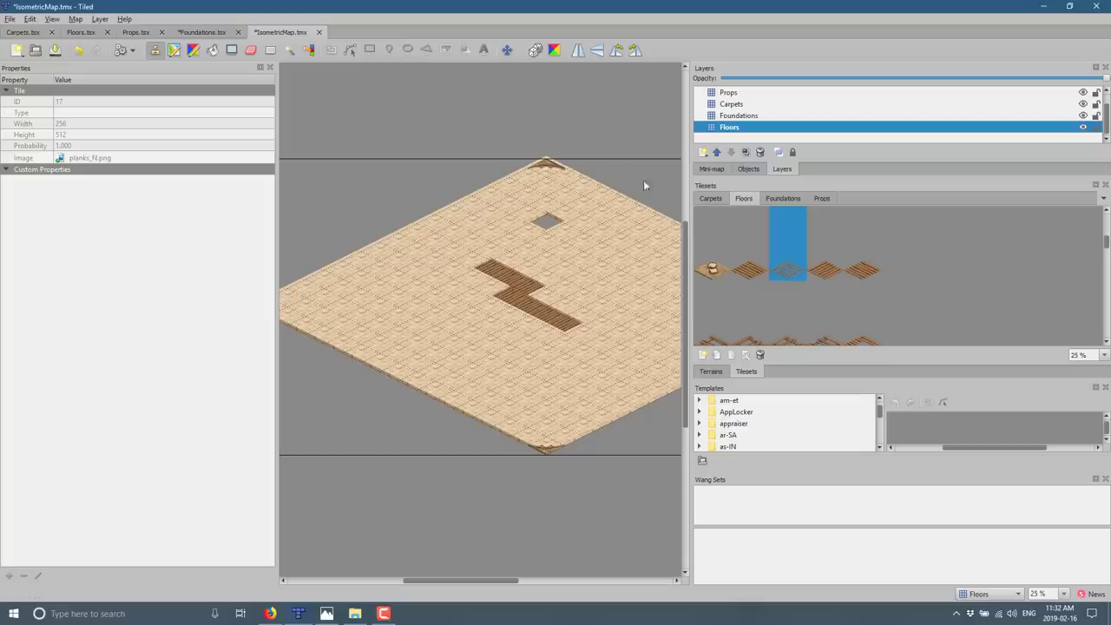
{"action": "left_click", "coordinate": [729, 115]}
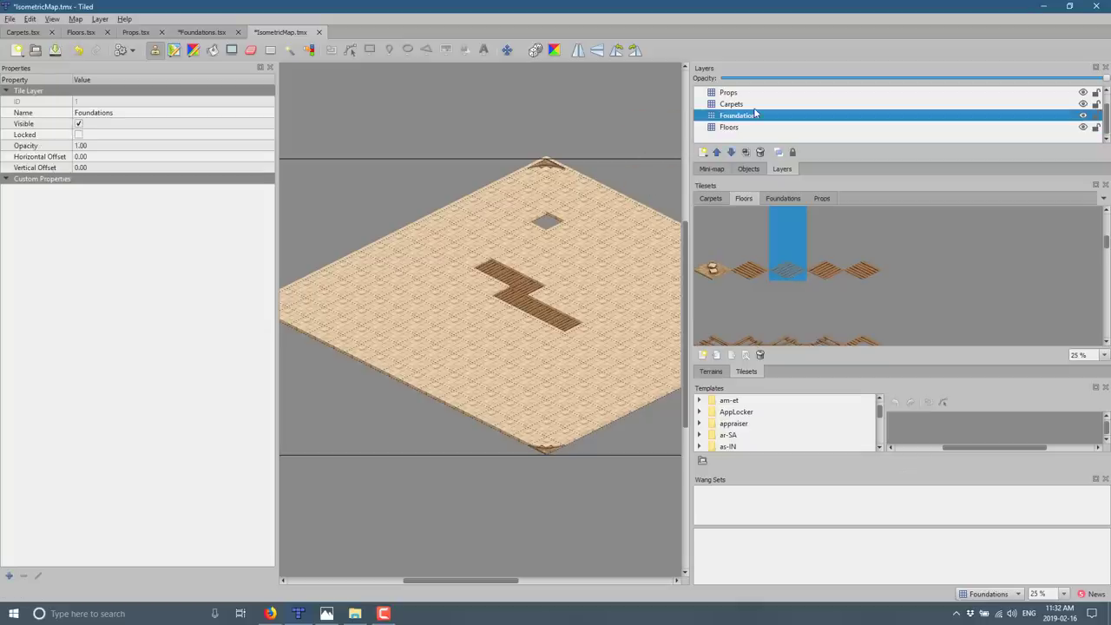
- Build a straight stone wall along the map's top-right edge
{"action": "left_click", "coordinate": [783, 199]}
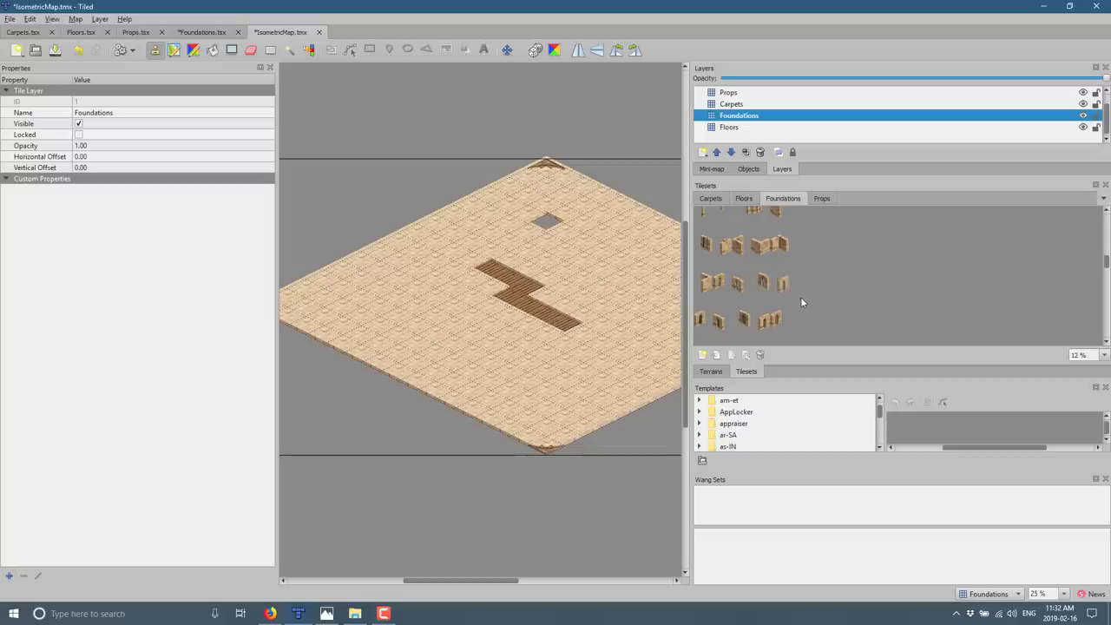
{"action": "scroll", "coordinate": [802, 301], "scroll_direction": "up", "scroll_amount": 3}
{"action": "scroll", "coordinate": [802, 301], "scroll_direction": "up", "scroll_amount": 2}
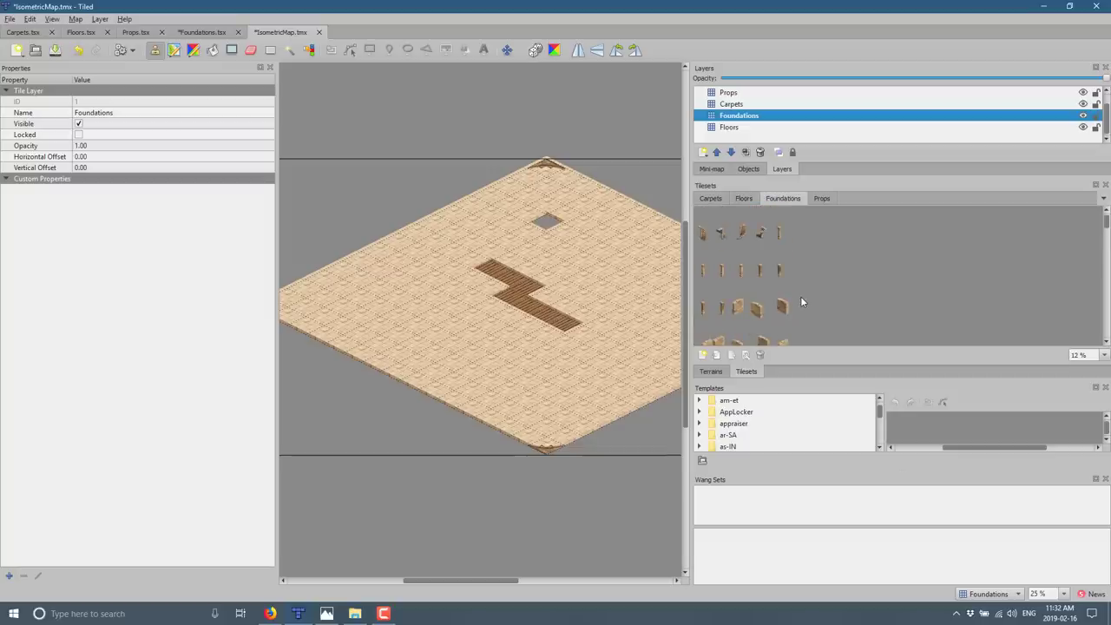
{"action": "left_click", "coordinate": [781, 303]}
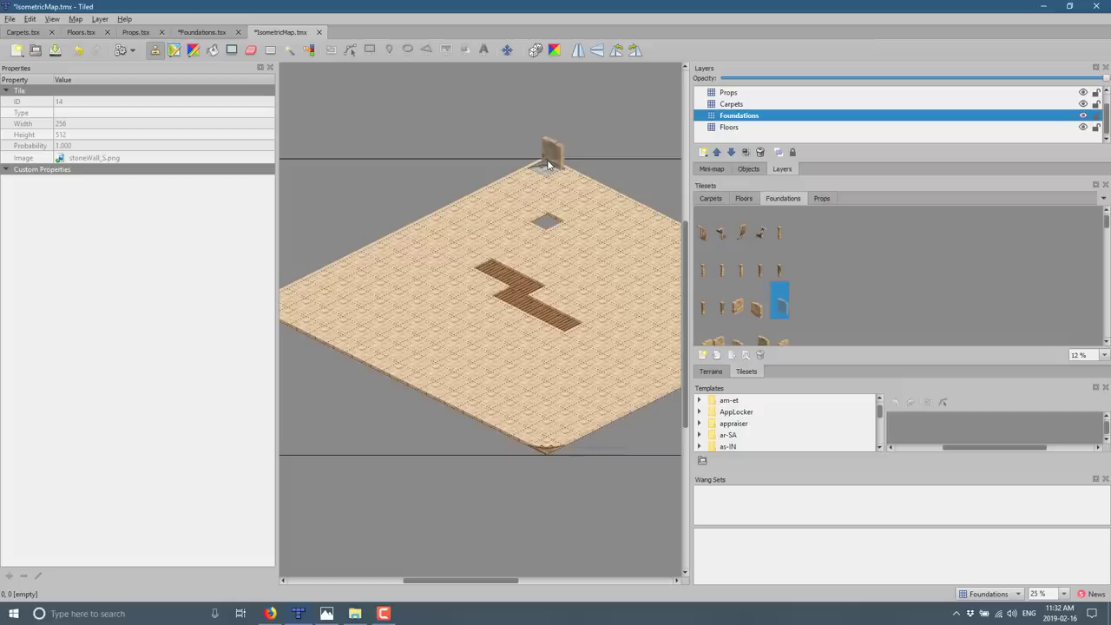
{"action": "middle_click_drag", "start_coordinate": [546, 163], "coordinate": [327, 139]}
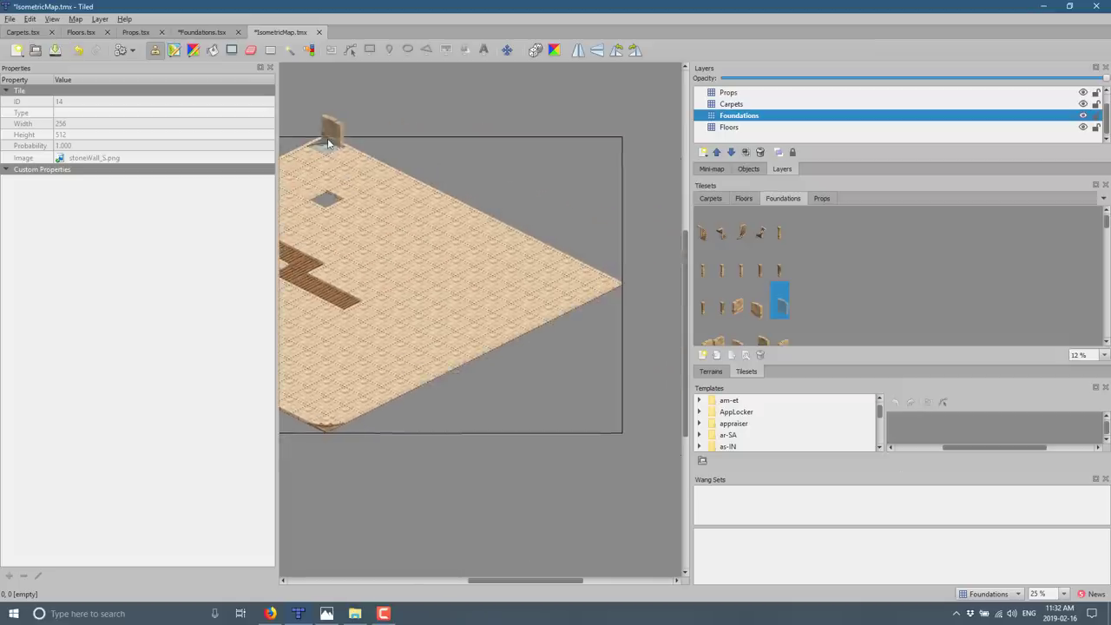
{"action": "mouse_move", "coordinate": [328, 141]}
{"action": "left_mouse_down"}
{"action": "mouse_move", "coordinate": [427, 201]}
{"action": "mouse_move", "coordinate": [560, 254]}
{"action": "mouse_move", "coordinate": [541, 255]}
{"action": "mouse_move", "coordinate": [602, 283]}
{"action": "left_mouse_up"}
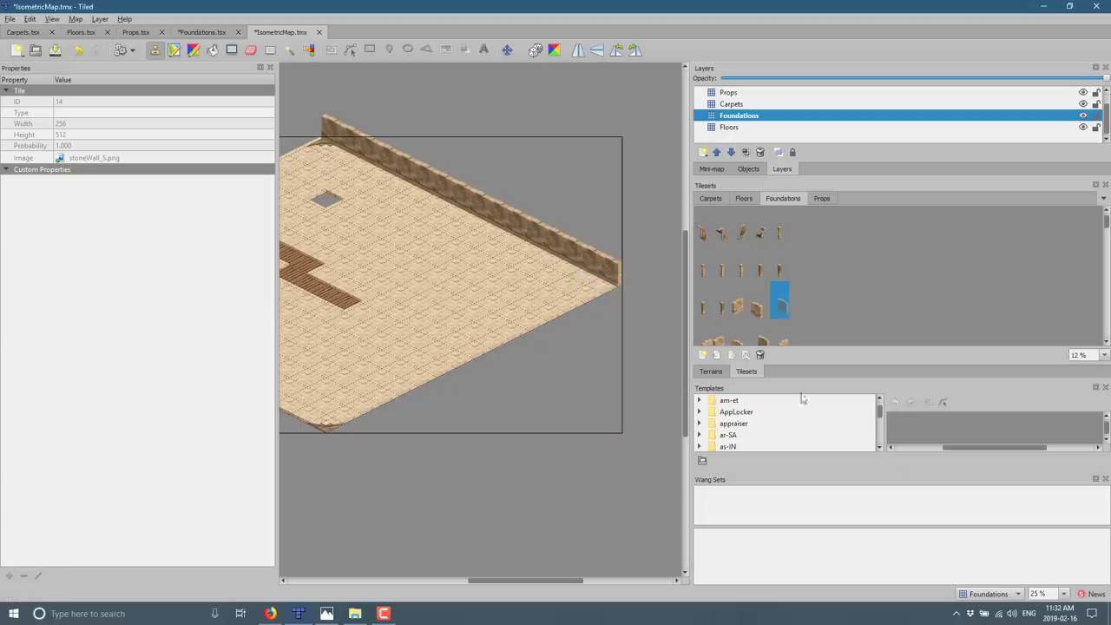
- Build a stoneWall_E wall along the map's top-left edge
{"action": "left_click", "coordinate": [723, 304]}
{"action": "left_click", "coordinate": [740, 306]}
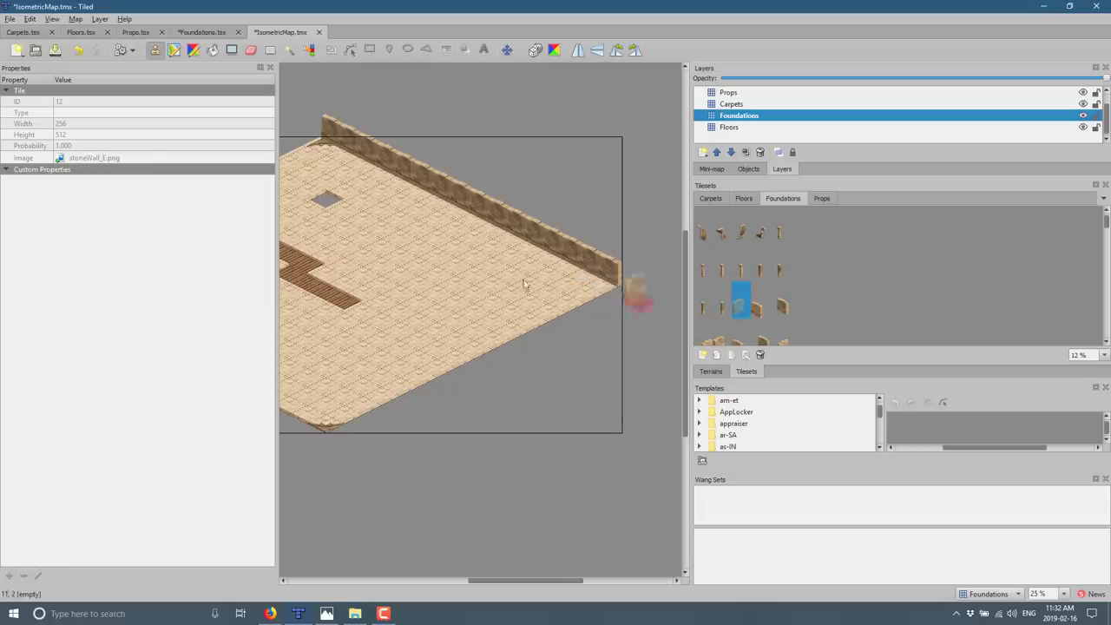
{"action": "scroll", "coordinate": [524, 283], "scroll_direction": "up", "scroll_amount": 1}
{"action": "scroll", "coordinate": [558, 260], "scroll_direction": "left", "scroll_amount": 5}
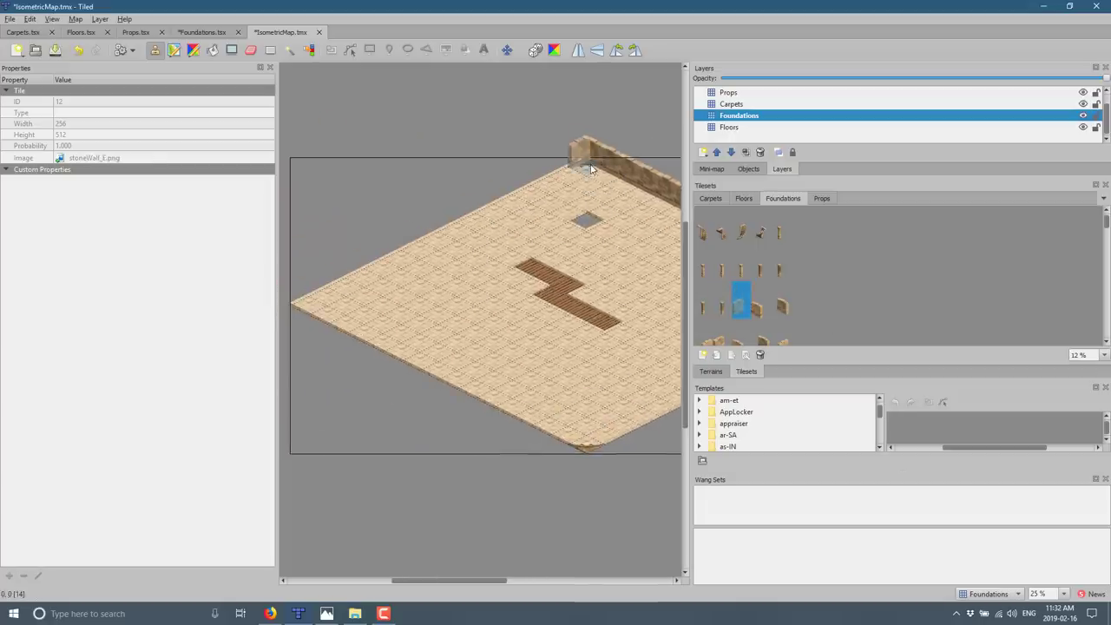
{"action": "mouse_move", "coordinate": [590, 170]}
{"action": "left_mouse_down"}
{"action": "mouse_move", "coordinate": [450, 224]}
{"action": "mouse_move", "coordinate": [517, 203]}
{"action": "mouse_move", "coordinate": [295, 303]}
{"action": "left_mouse_up"}
- Place the stoneWallCorner_S piece at the map's top corner
{"action": "scroll", "coordinate": [829, 306], "scroll_direction": "down", "scroll_amount": 2}
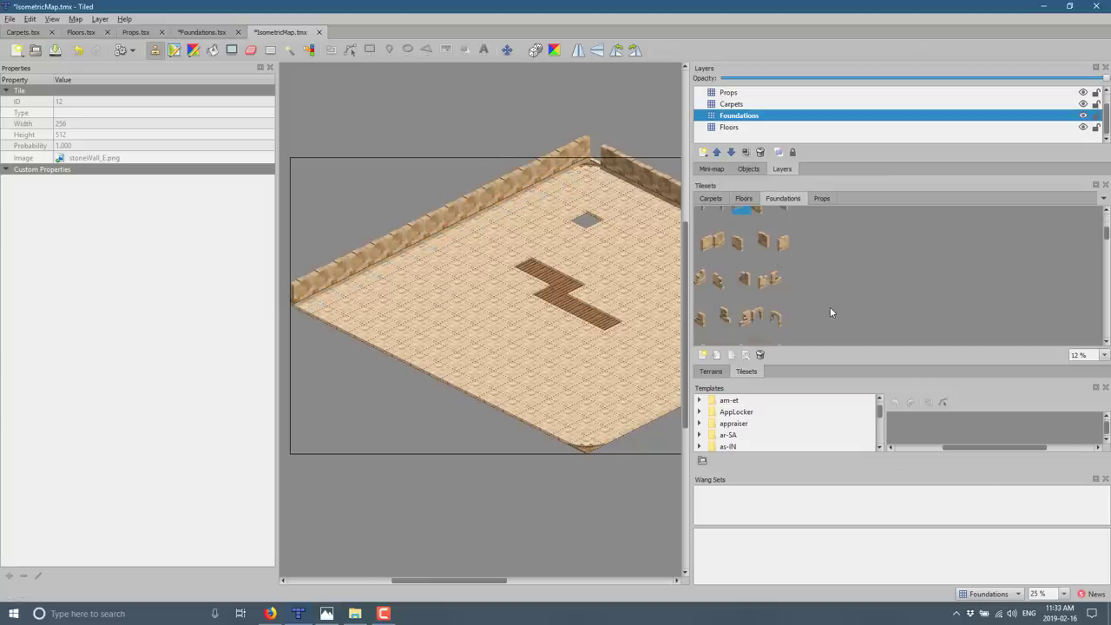
{"action": "scroll", "coordinate": [829, 311], "scroll_direction": "down", "scroll_amount": 3}
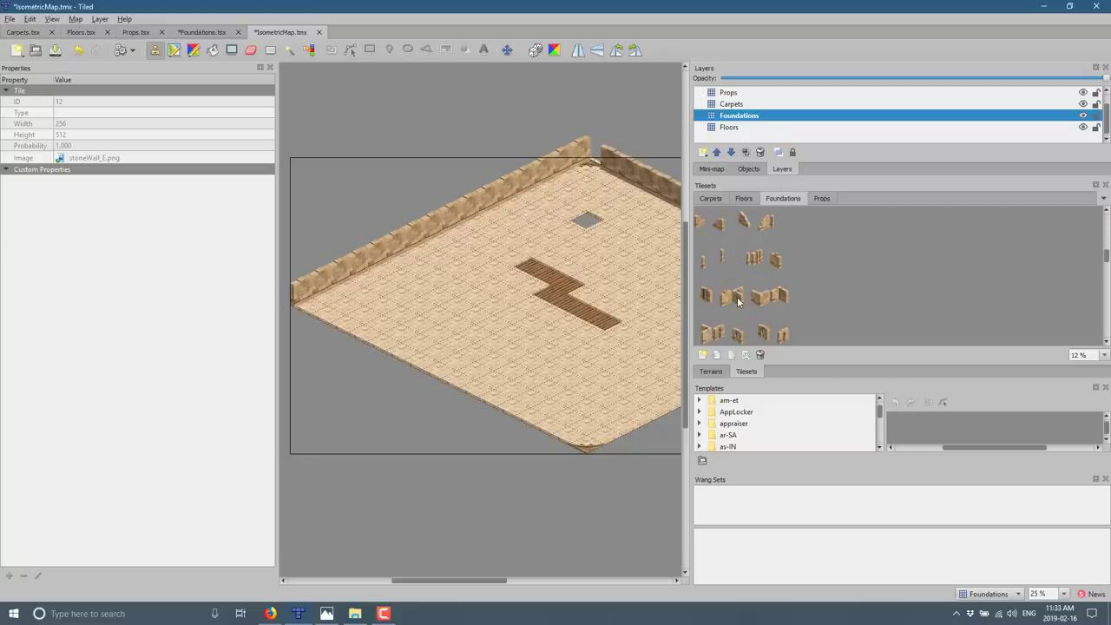
{"action": "left_click", "coordinate": [773, 297]}
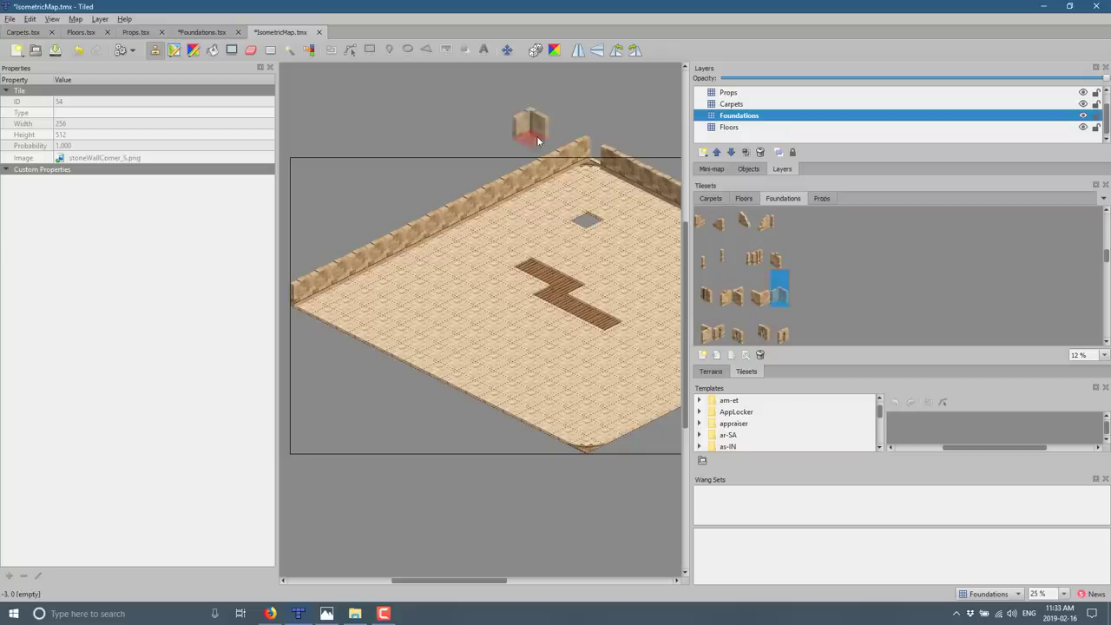
{"action": "left_click", "coordinate": [590, 164]}
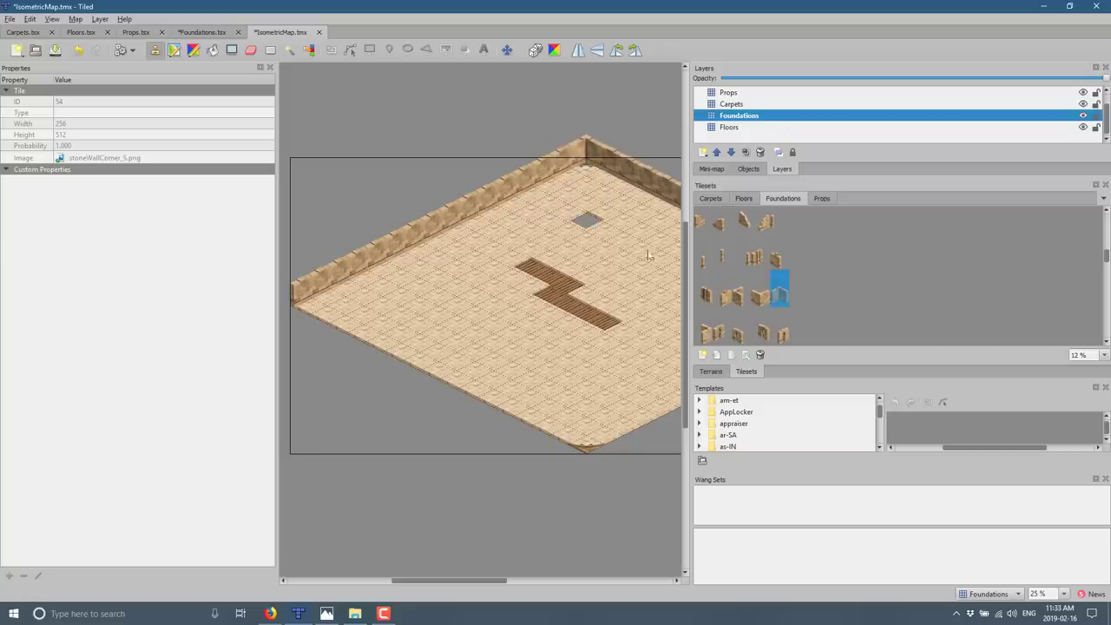
- Paint a stoneWallDoor_N row diagonally from the right edge up to the upper-left wall, redoing it twice
{"action": "scroll", "coordinate": [647, 255], "scroll_direction": "down", "scroll_amount": 2, "text": "ctrl"}
{"action": "scroll", "coordinate": [565, 255], "scroll_direction": "up", "scroll_amount": 2, "text": "ctrl"}
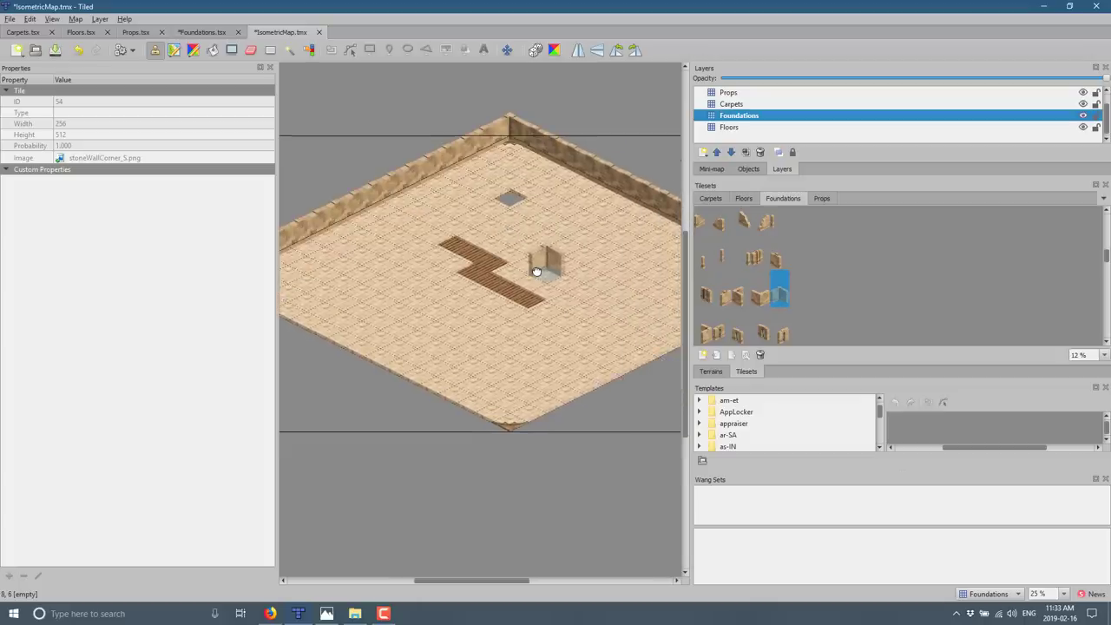
{"action": "left_click", "coordinate": [740, 330]}
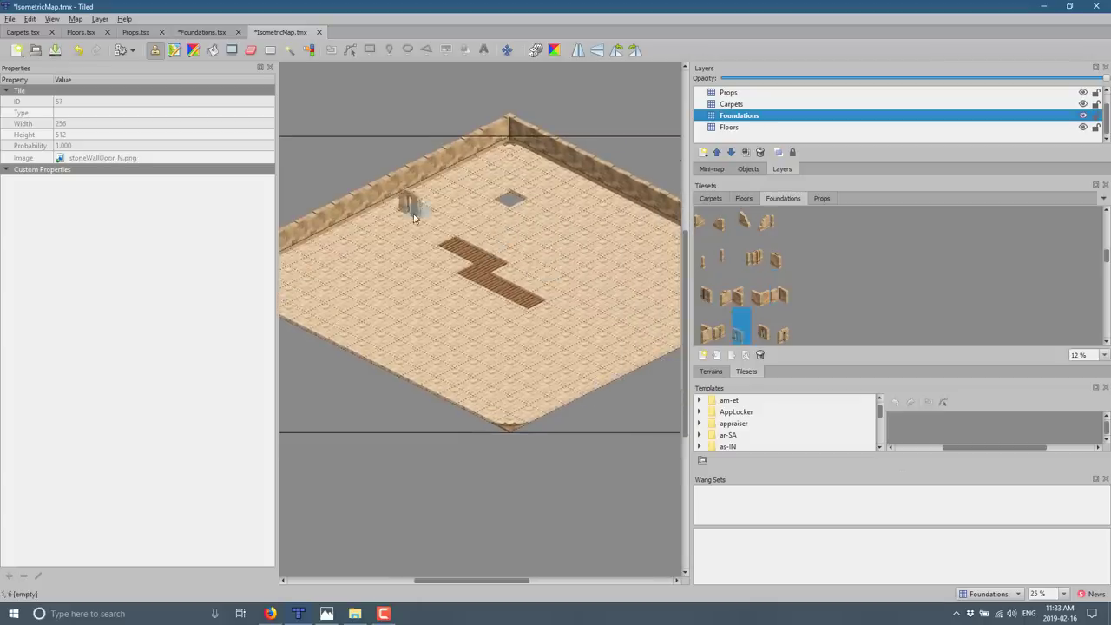
{"action": "left_click_drag", "start_coordinate": [387, 198], "coordinate": [476, 244]}
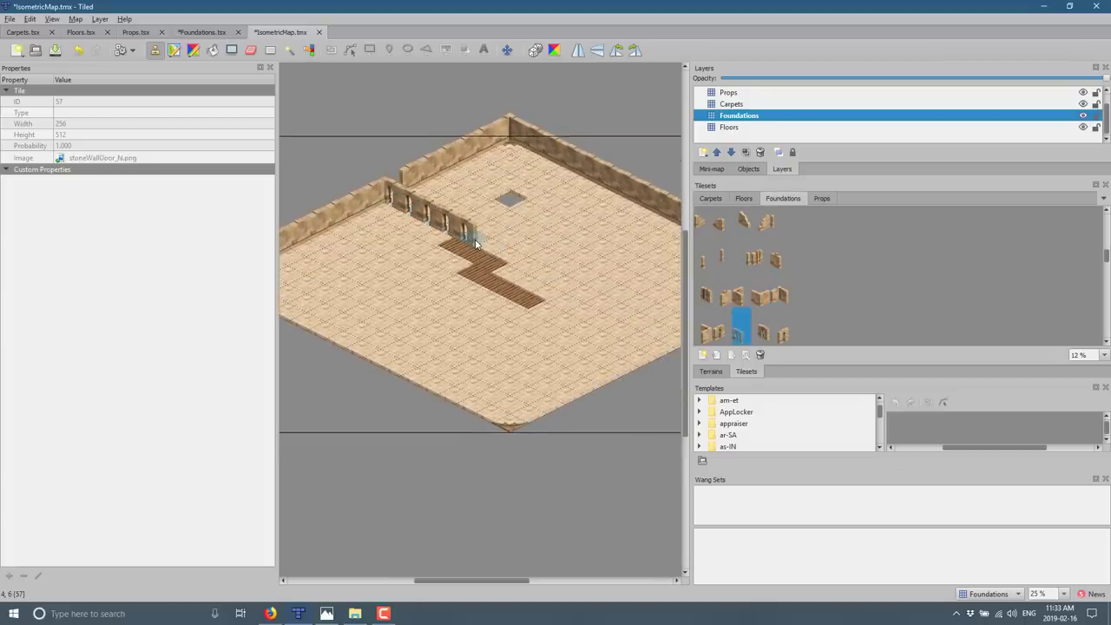
{"action": "key", "text": "ctrl+z"}
{"action": "left_click_drag", "start_coordinate": [427, 217], "coordinate": [658, 345]}
{"action": "key", "text": "ctrl+z"}
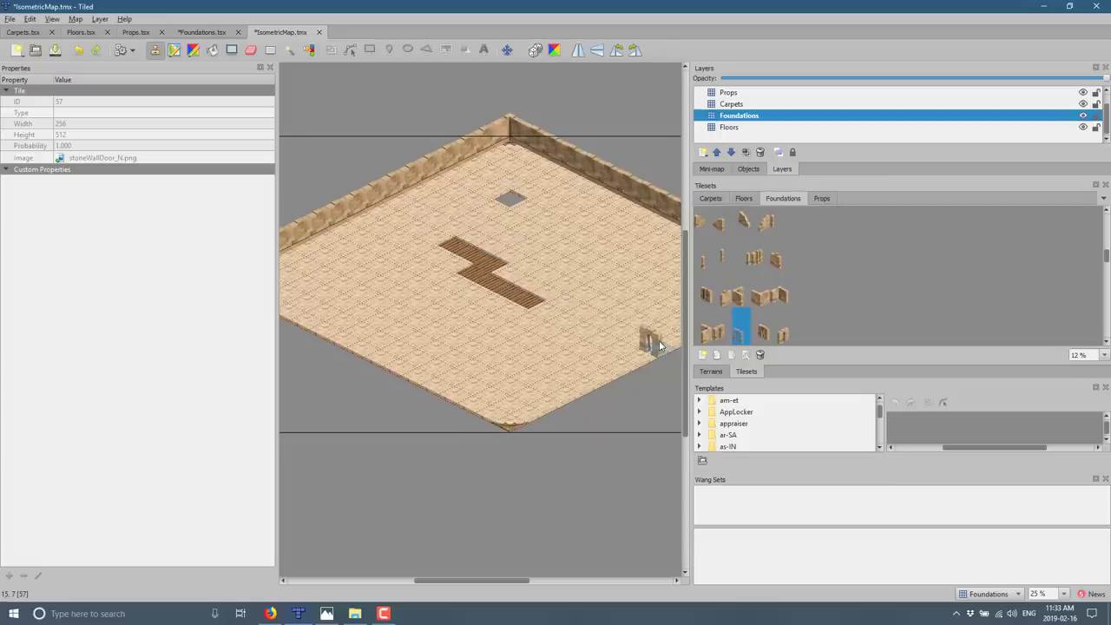
{"action": "left_click_drag", "start_coordinate": [669, 341], "coordinate": [418, 208]}
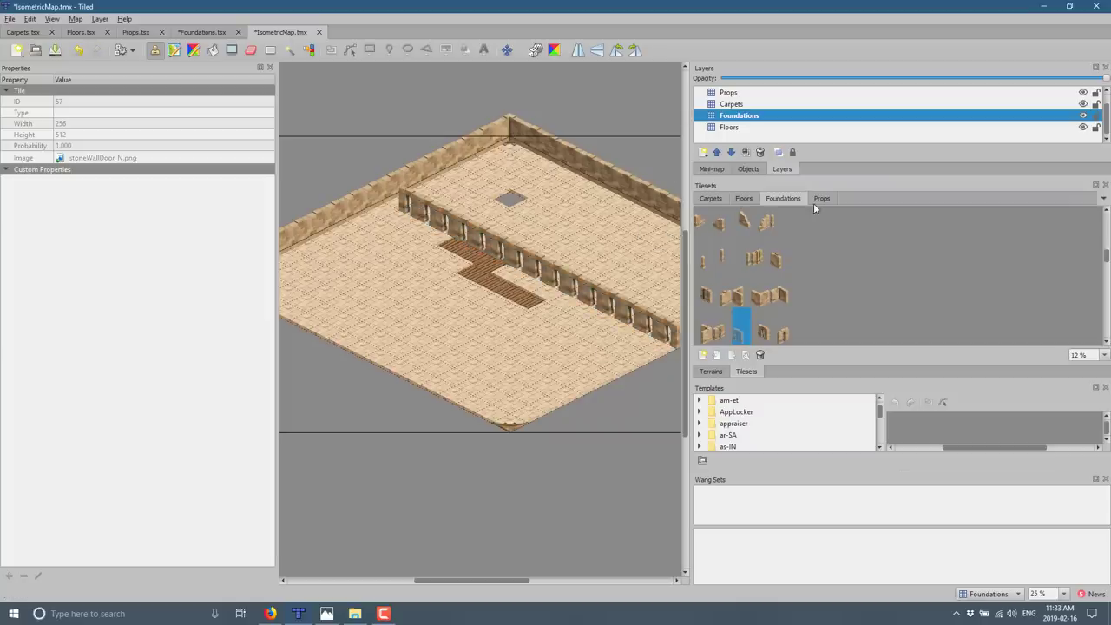
{"action": "scroll", "coordinate": [813, 300], "scroll_direction": "up", "scroll_amount": 2}
{"action": "scroll", "coordinate": [764, 307], "scroll_direction": "up", "scroll_amount": 1}
- Stamp six stone columns around the floor, left, lower, right and upper areas
{"action": "scroll", "coordinate": [764, 306], "scroll_direction": "up", "scroll_amount": 2}
{"action": "left_click", "coordinate": [741, 263]}
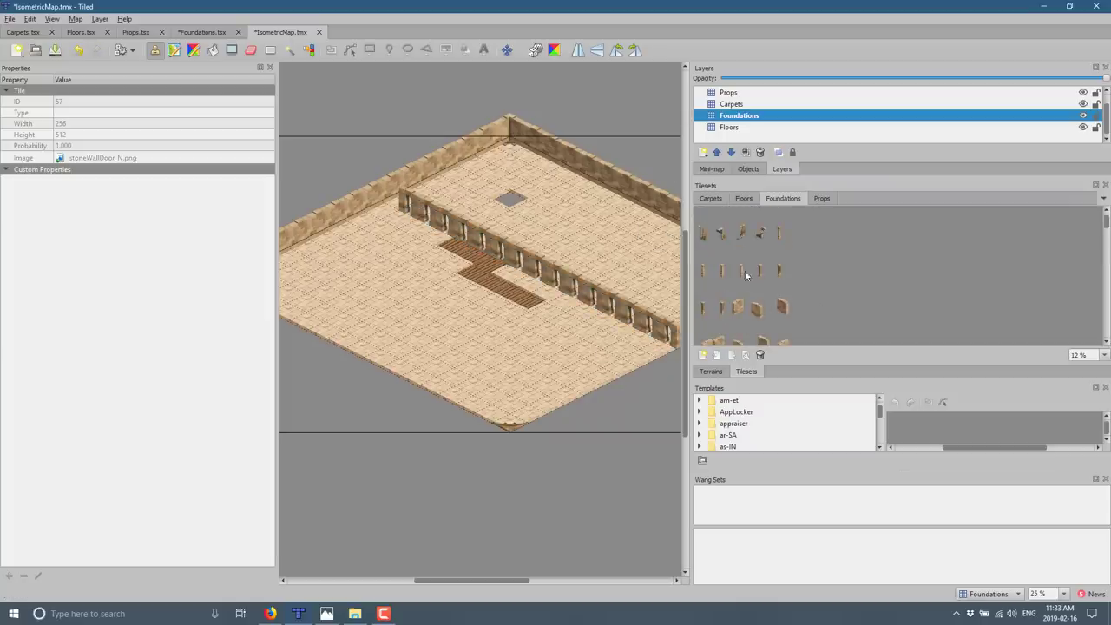
{"action": "left_click", "coordinate": [319, 276]}
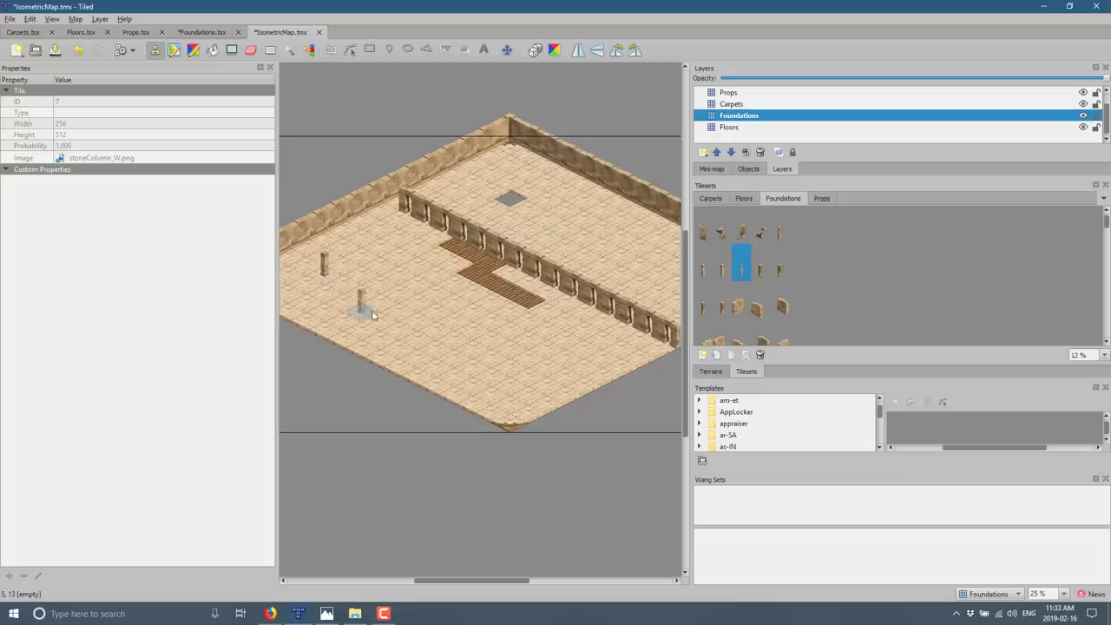
{"action": "left_click", "coordinate": [448, 341]}
{"action": "left_click", "coordinate": [544, 388]}
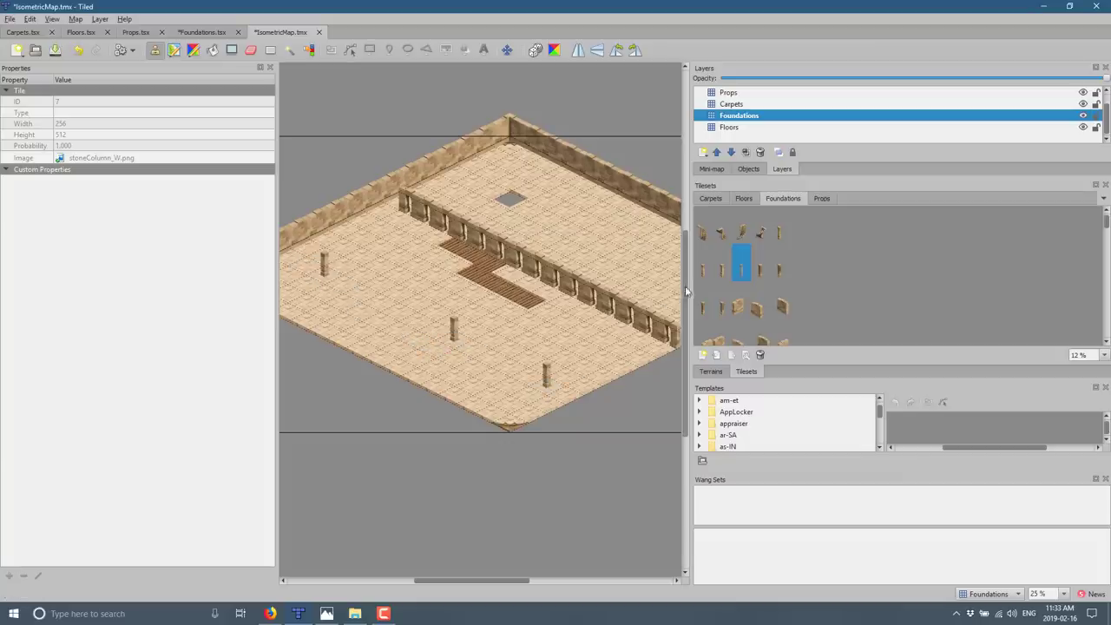
{"action": "left_click", "coordinate": [658, 273]}
{"action": "left_click", "coordinate": [581, 219]}
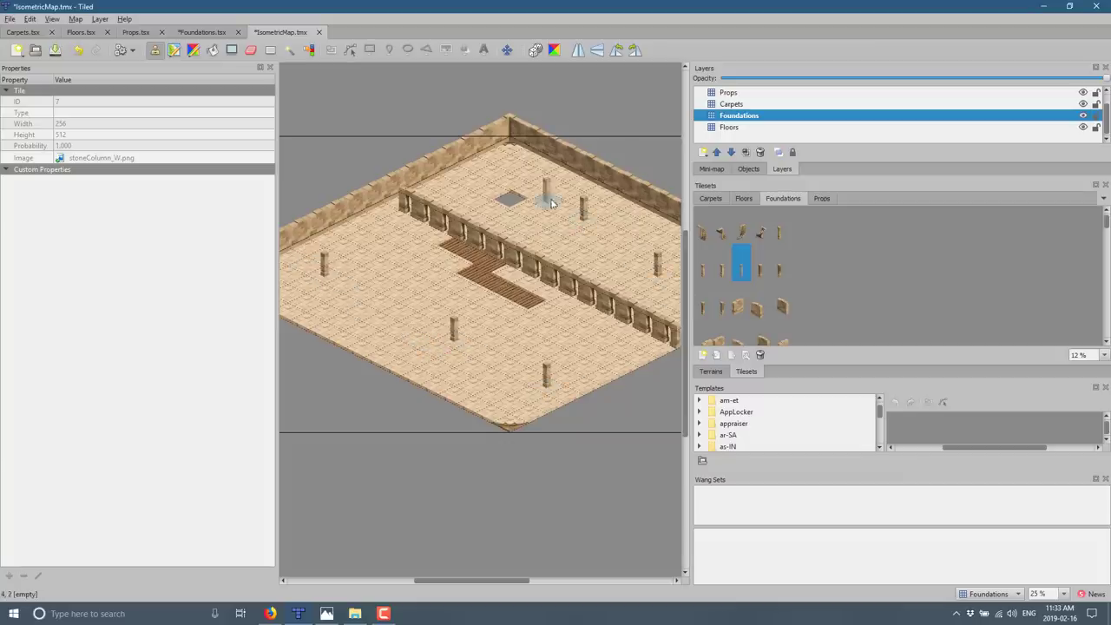
{"action": "left_click", "coordinate": [504, 205]}
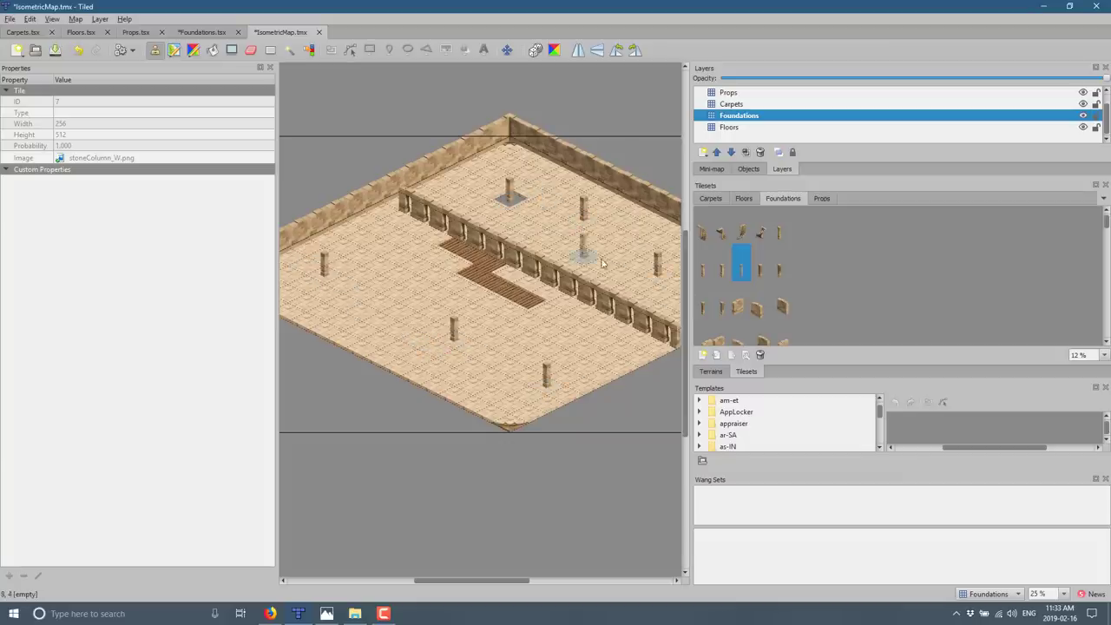
- Put a planks tile under the back column on Floors and restamp the column on Foundations
{"action": "left_click", "coordinate": [745, 201]}
{"action": "left_click", "coordinate": [750, 262]}
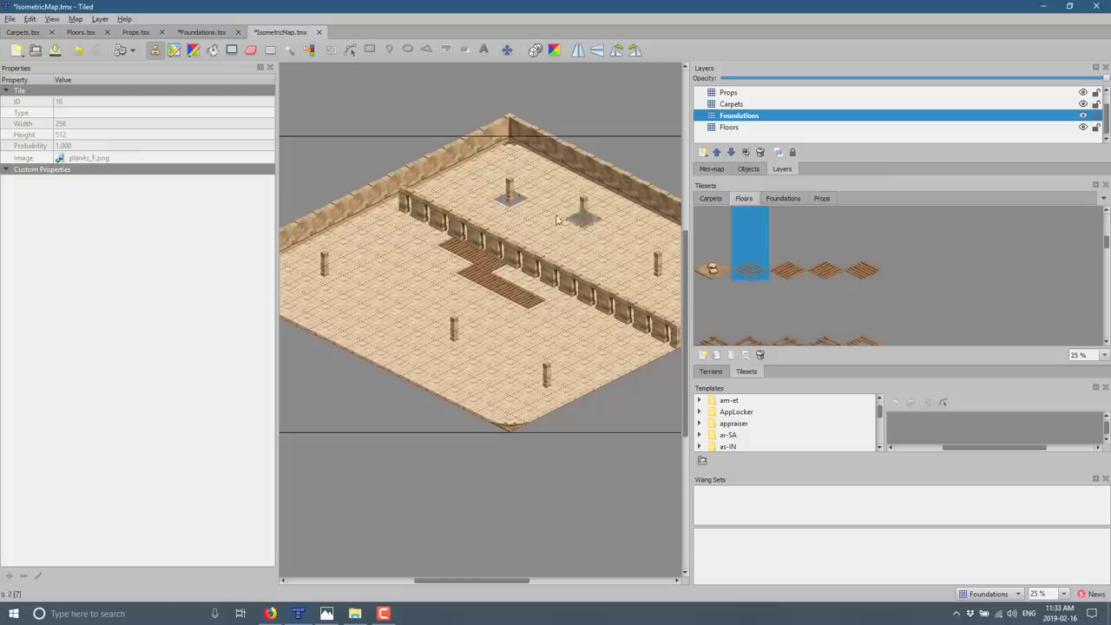
{"action": "left_click", "coordinate": [509, 200]}
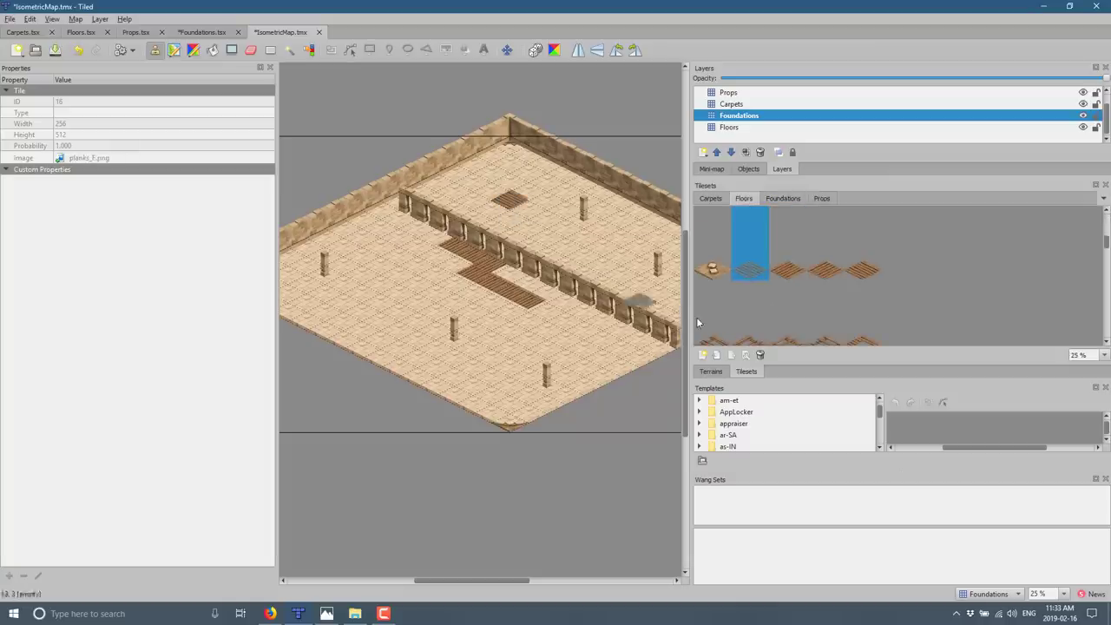
{"action": "left_click", "coordinate": [731, 128]}
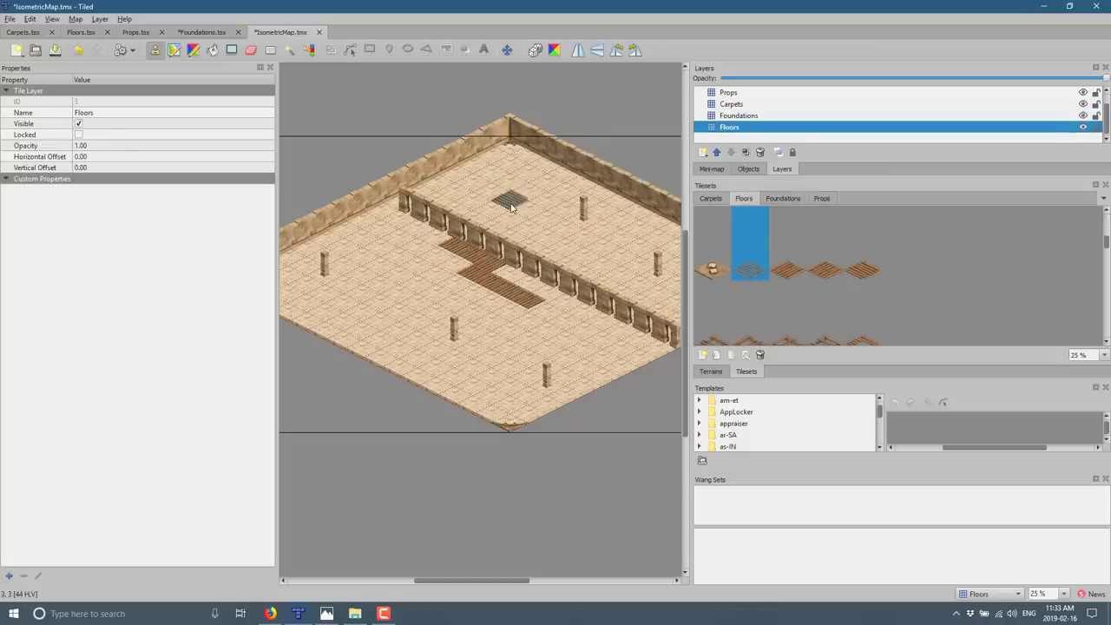
{"action": "left_click", "coordinate": [744, 118]}
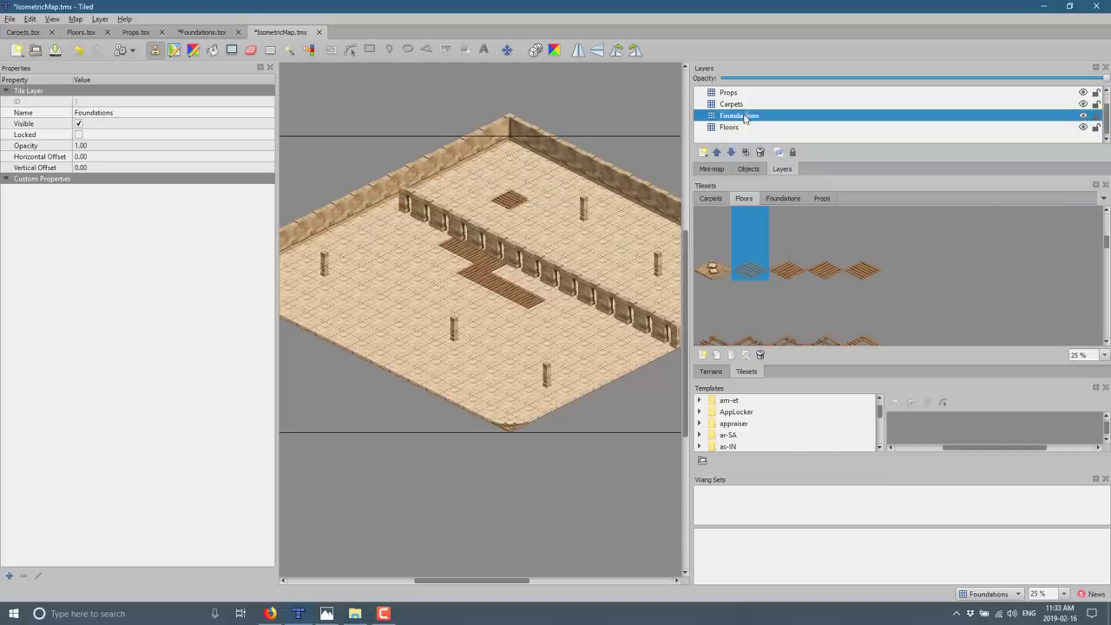
{"action": "left_click", "coordinate": [786, 199]}
{"action": "left_click", "coordinate": [510, 199]}
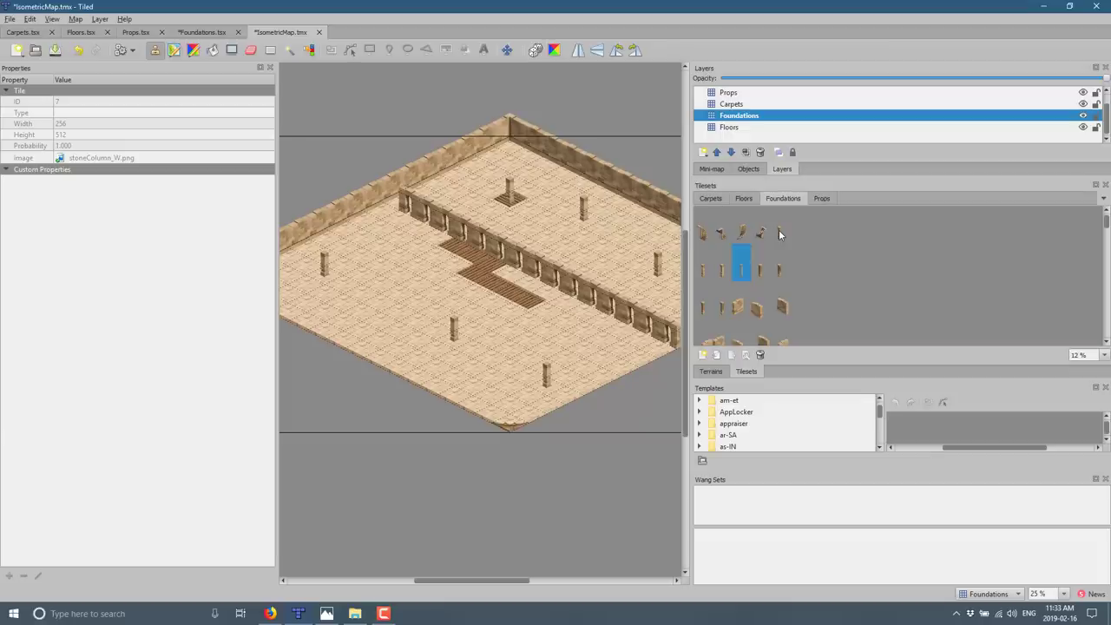
- On the Carpets layer, paint trial carpet strips across the lower floor, then undo them
{"action": "left_click", "coordinate": [742, 104]}
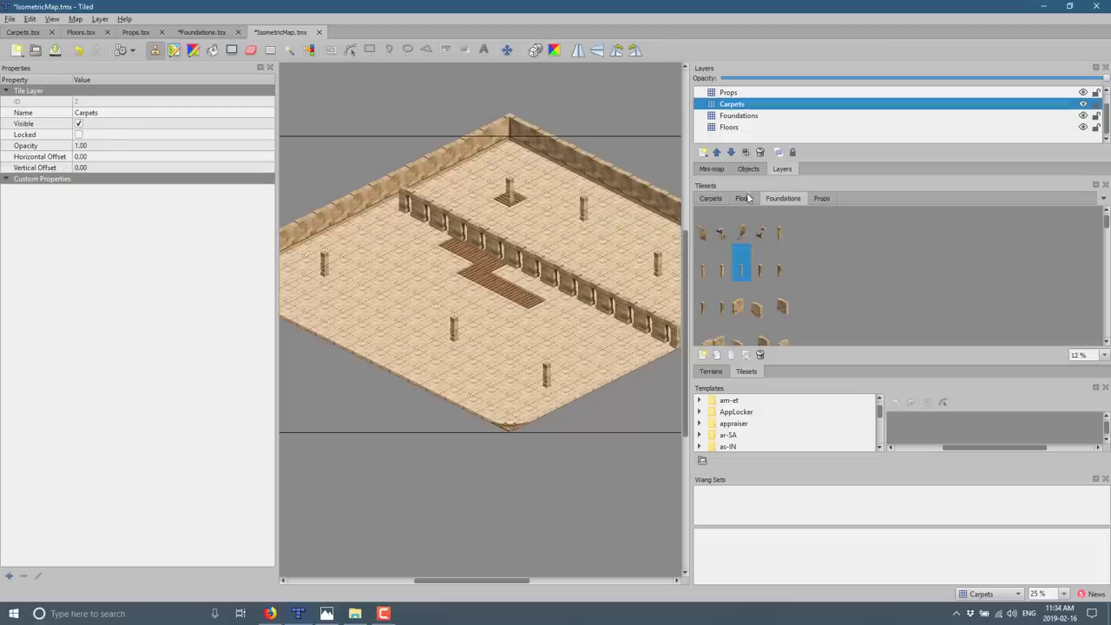
{"action": "left_click", "coordinate": [710, 198]}
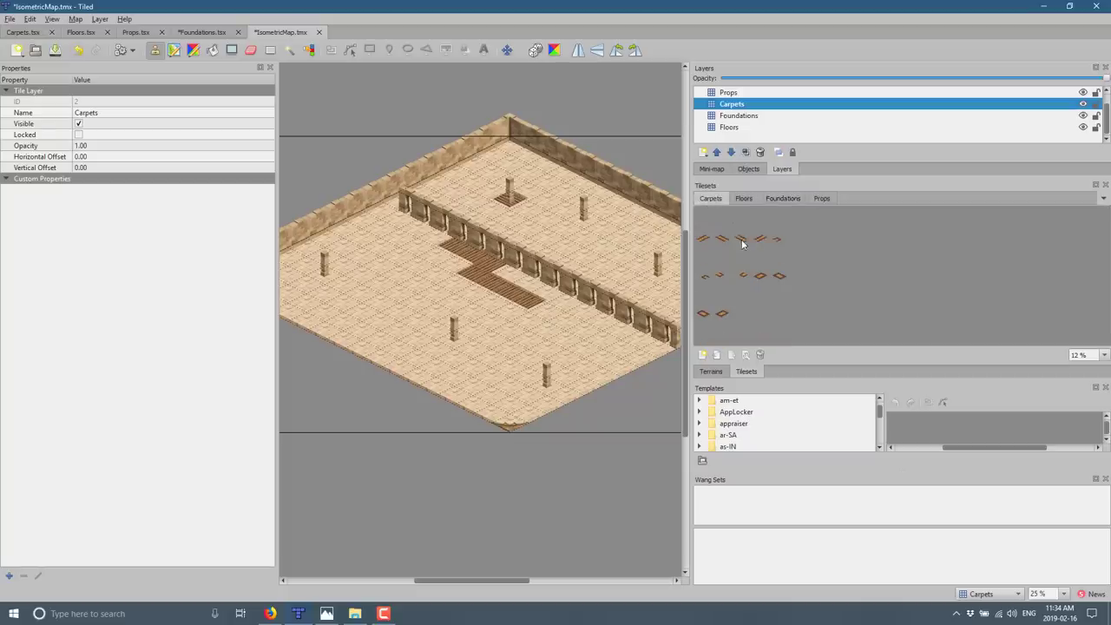
{"action": "left_click", "coordinate": [742, 239]}
{"action": "left_click_drag", "start_coordinate": [391, 310], "coordinate": [430, 326]}
{"action": "left_click_drag", "start_coordinate": [390, 330], "coordinate": [447, 352]}
{"action": "left_click_drag", "start_coordinate": [425, 364], "coordinate": [521, 415]}
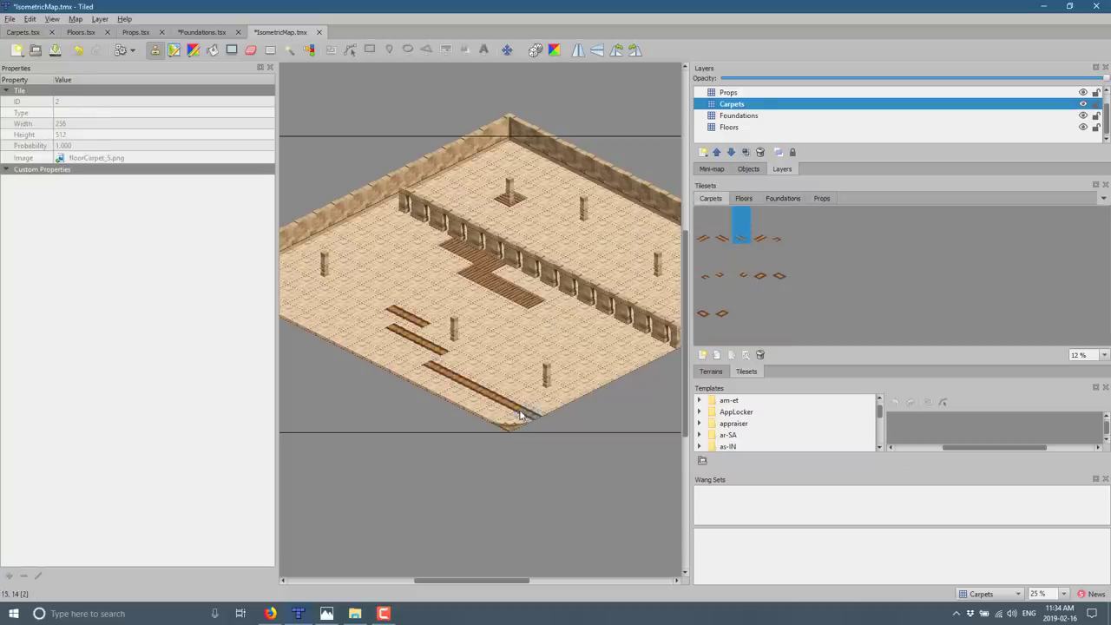
{"action": "left_click", "coordinate": [523, 415]}
{"action": "key", "text": "ctrl+z"}
{"action": "key", "text": "ctrl+z"}
{"action": "key", "text": "ctrl+z"}
{"action": "key", "text": "ctrl+z"}
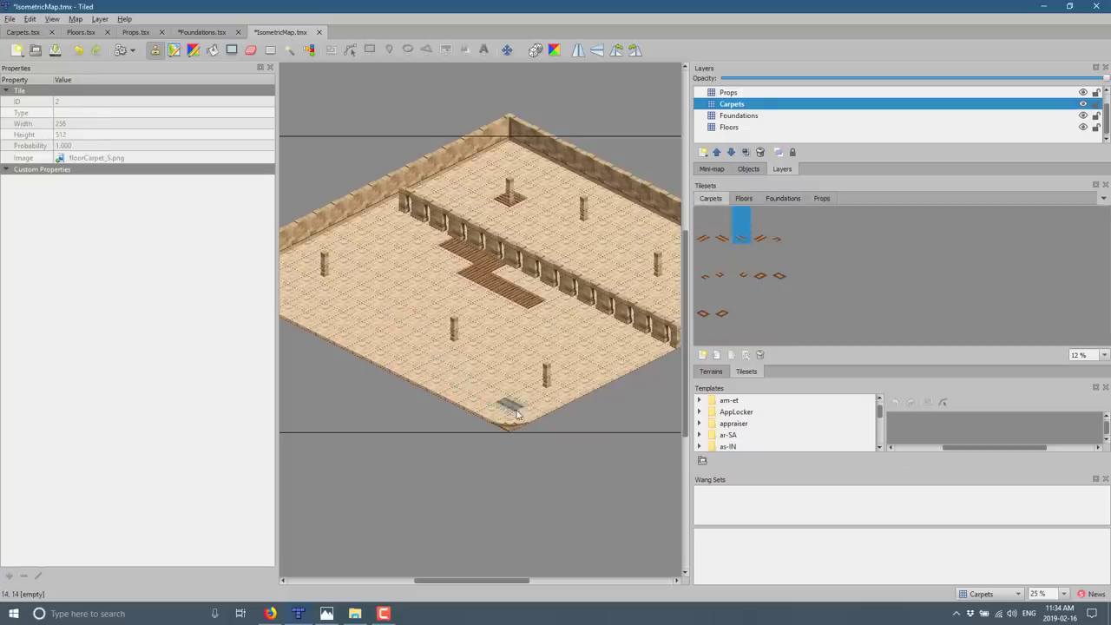
- Lay a carpet runner along the lower-left edge from the bottom corner to the left edge
{"action": "left_click", "coordinate": [537, 416]}
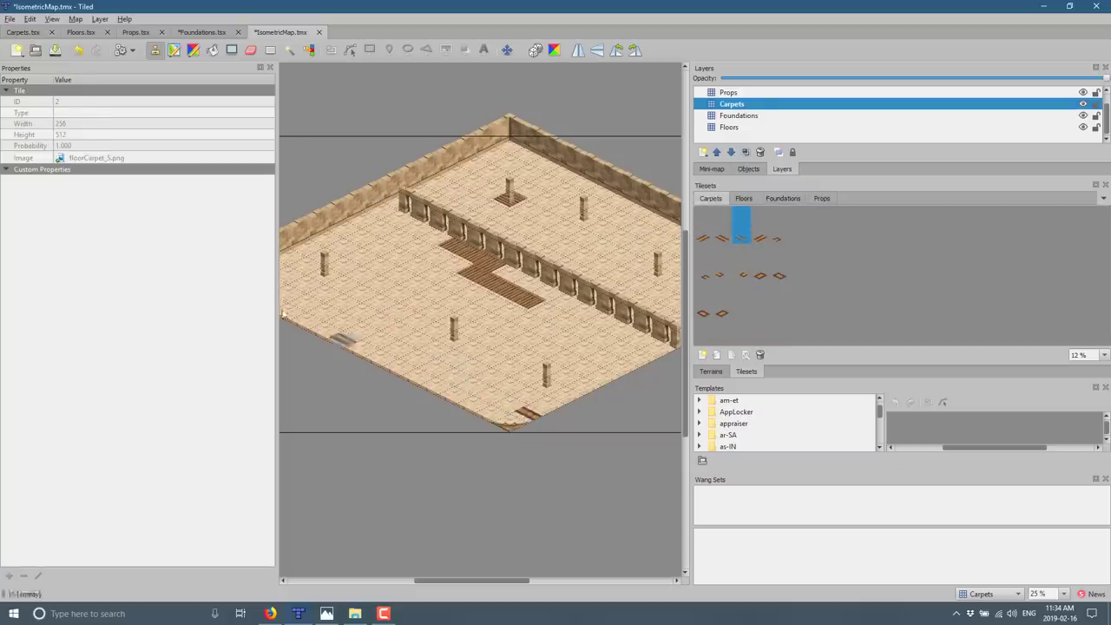
{"action": "left_click", "coordinate": [290, 295]}
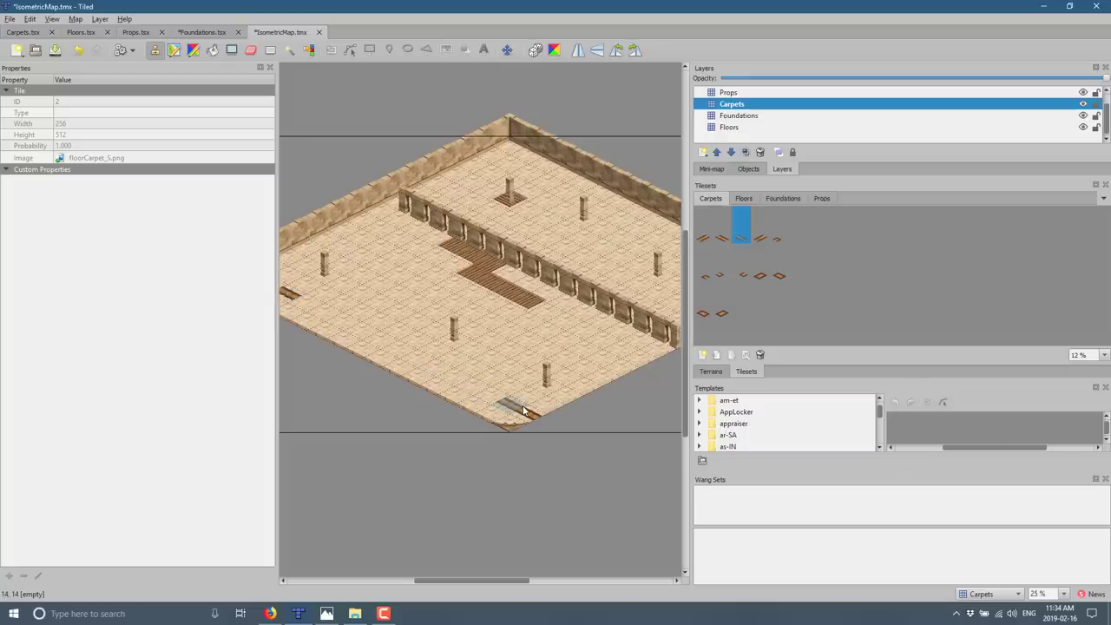
{"action": "right_click_drag", "start_coordinate": [524, 410], "coordinate": [492, 431]}
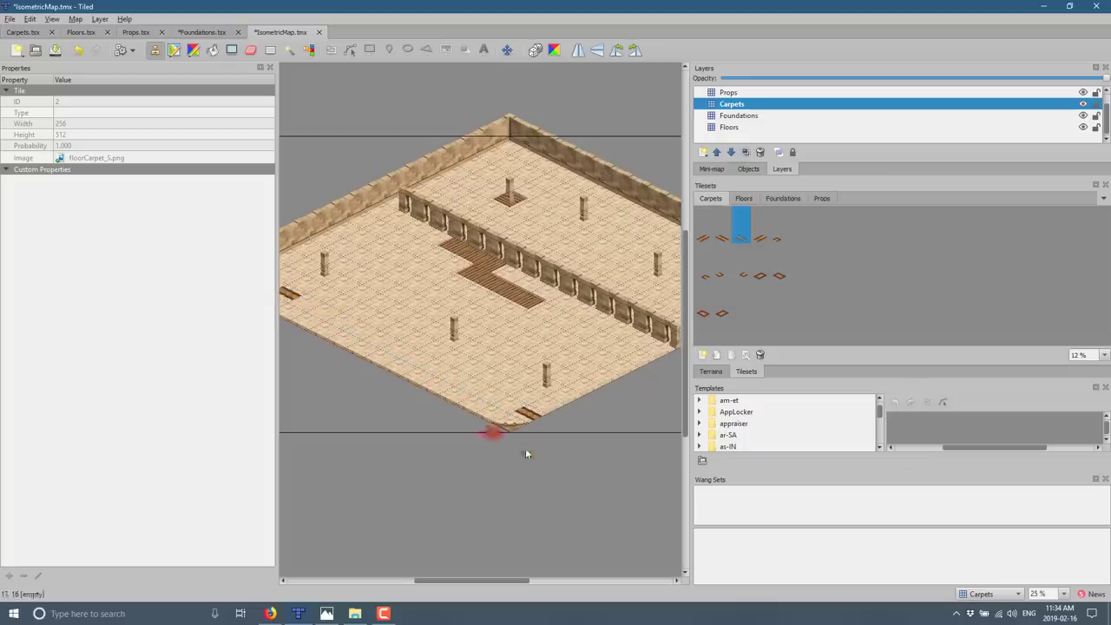
{"action": "left_click_drag", "start_coordinate": [521, 409], "coordinate": [298, 298]}
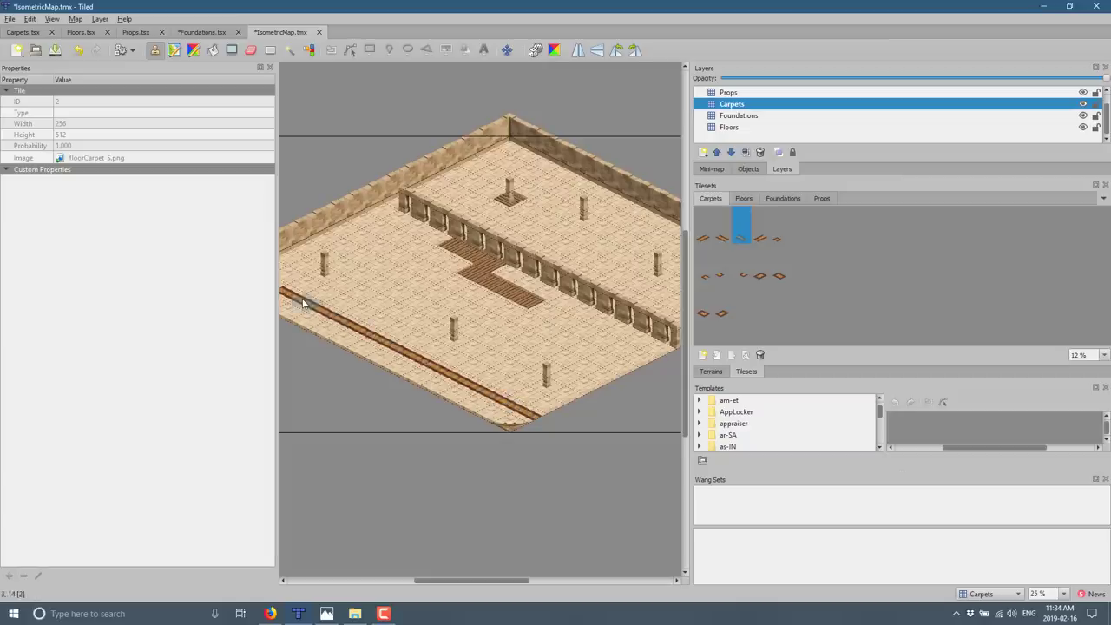
- Paint a west-facing carpet runner diagonally across the floor and erase its excess upper end
{"action": "left_click", "coordinate": [761, 239]}
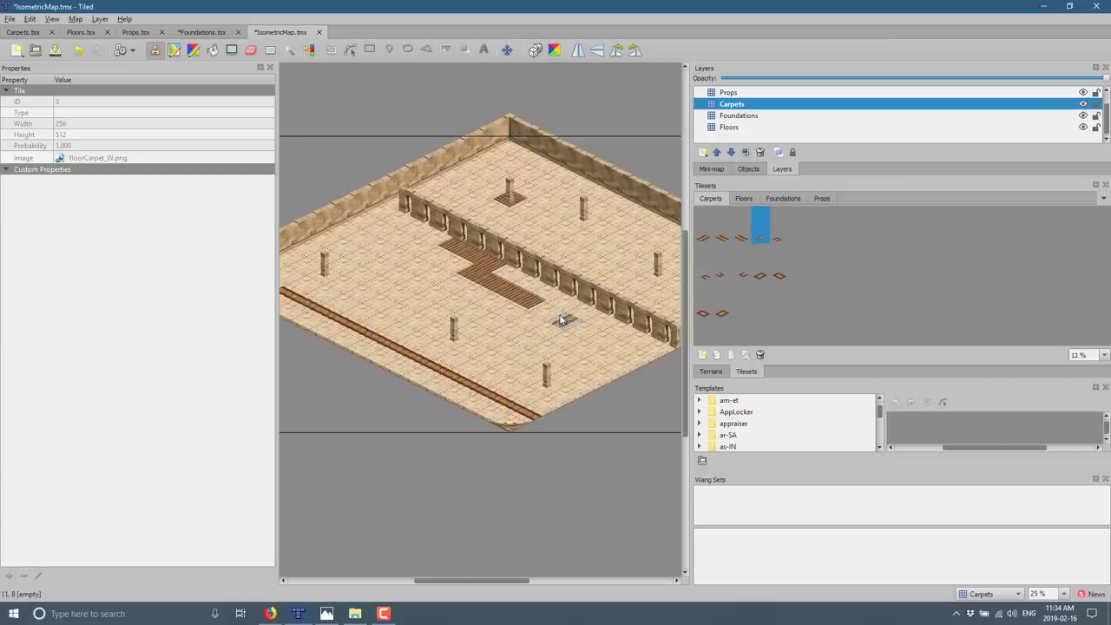
{"action": "mouse_move", "coordinate": [568, 317]}
{"action": "left_mouse_down"}
{"action": "mouse_move", "coordinate": [465, 365]}
{"action": "mouse_move", "coordinate": [470, 373]}
{"action": "mouse_move", "coordinate": [501, 345]}
{"action": "mouse_move", "coordinate": [489, 340]}
{"action": "mouse_move", "coordinate": [528, 328]}
{"action": "mouse_move", "coordinate": [495, 347]}
{"action": "left_mouse_up"}
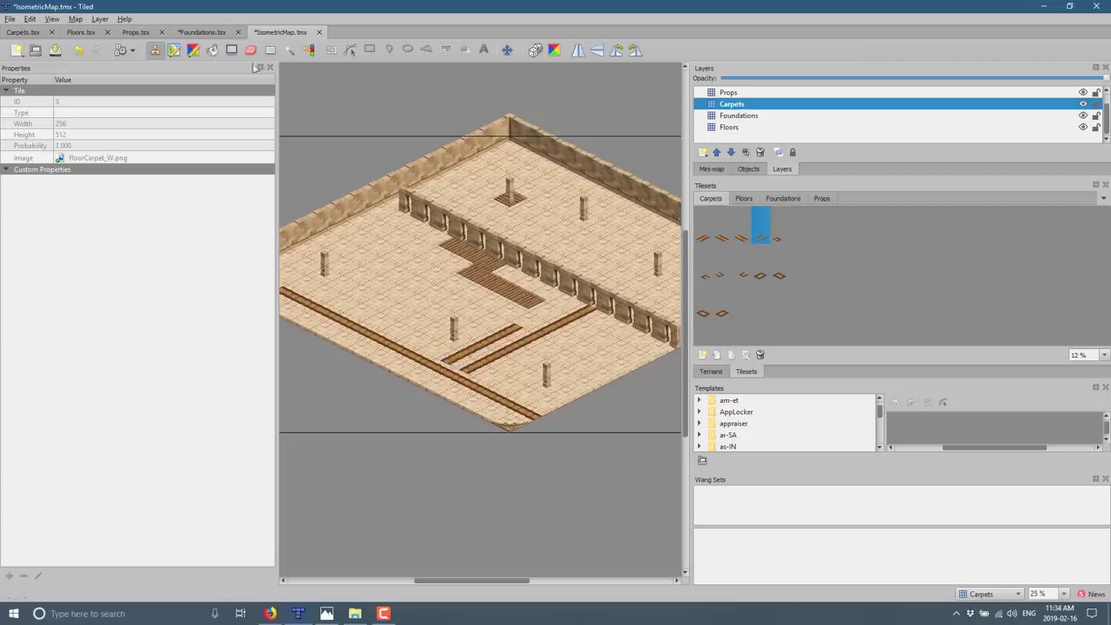
{"action": "key", "text": "e"}
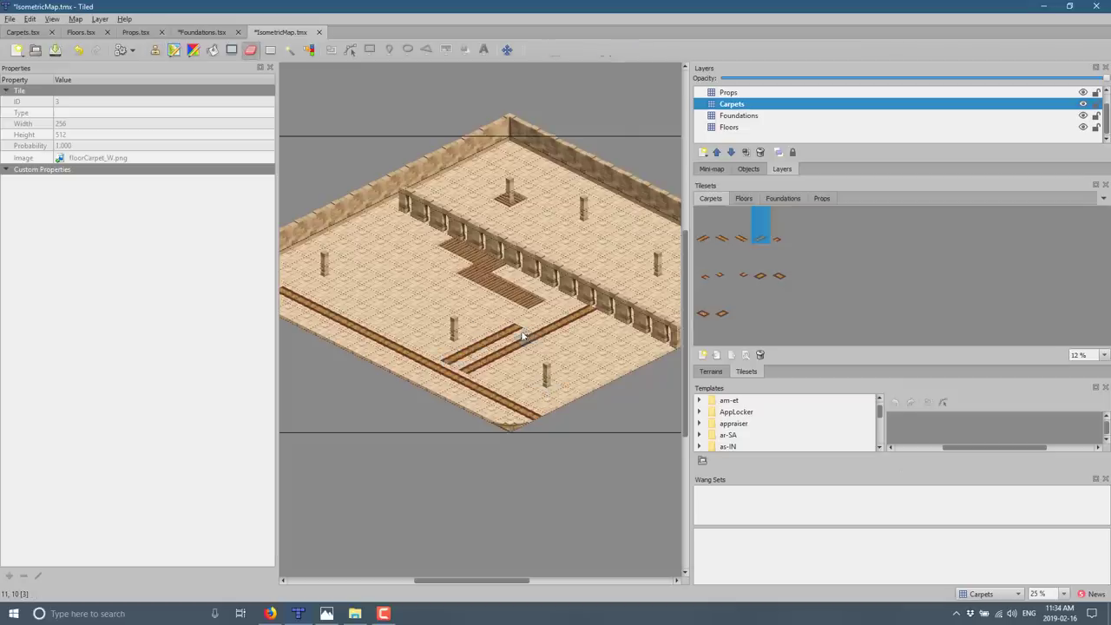
{"action": "left_click_drag", "start_coordinate": [526, 330], "coordinate": [441, 361]}
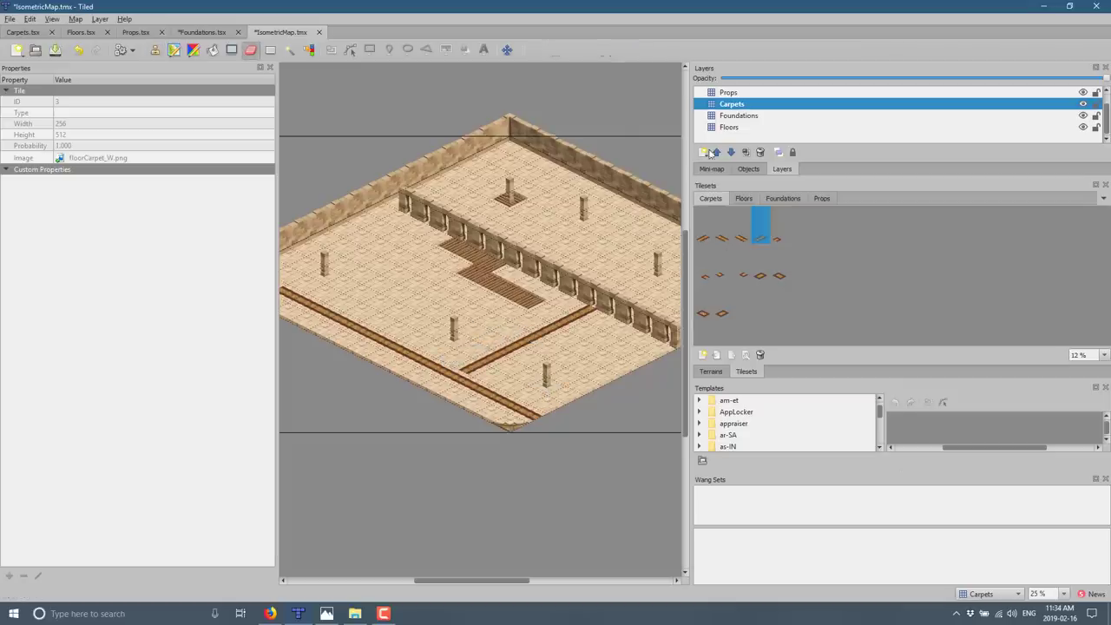
- On the Props layer, place stacked barrels at the back corner and along the left wall
{"action": "left_click", "coordinate": [722, 93]}
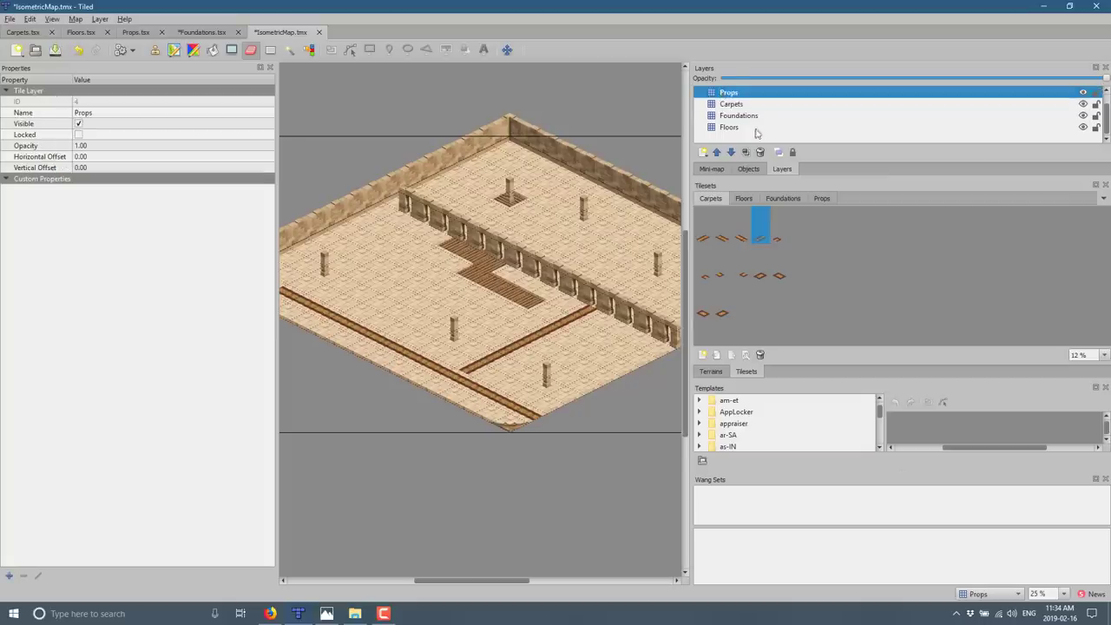
{"action": "left_click", "coordinate": [820, 199]}
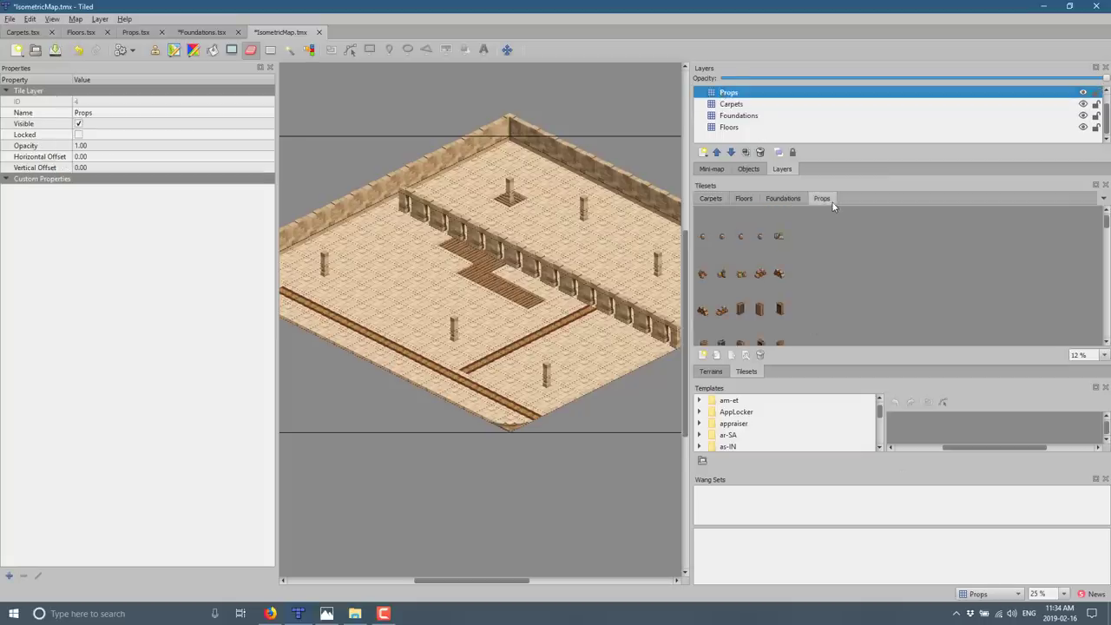
{"action": "left_click", "coordinate": [760, 274]}
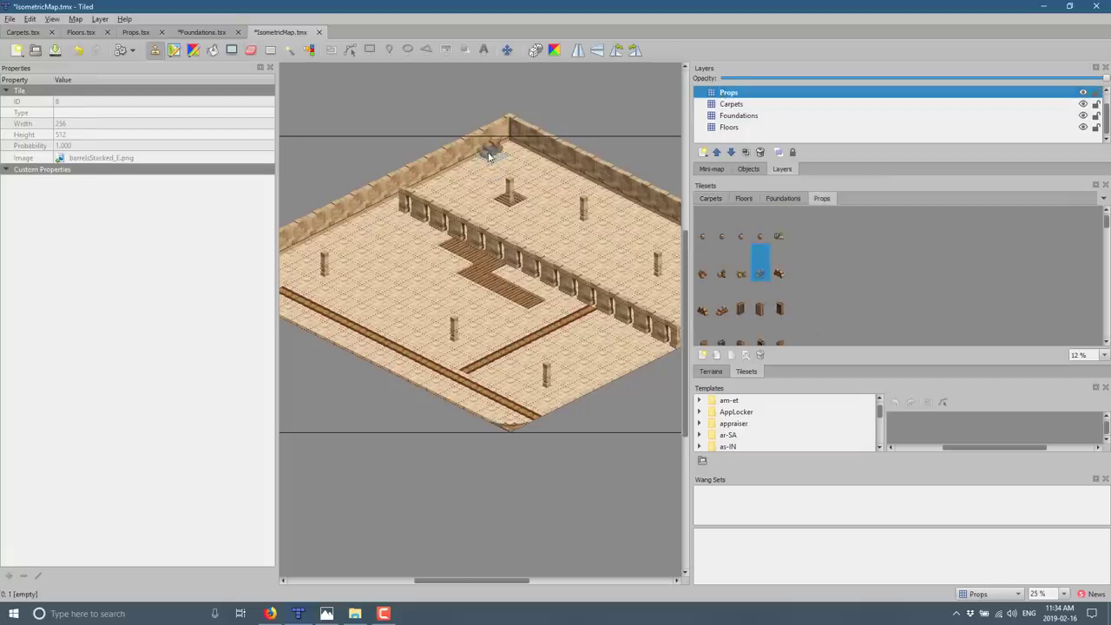
{"action": "left_click", "coordinate": [493, 159]}
{"action": "left_click", "coordinate": [382, 219]}
{"action": "left_click", "coordinate": [305, 248]}
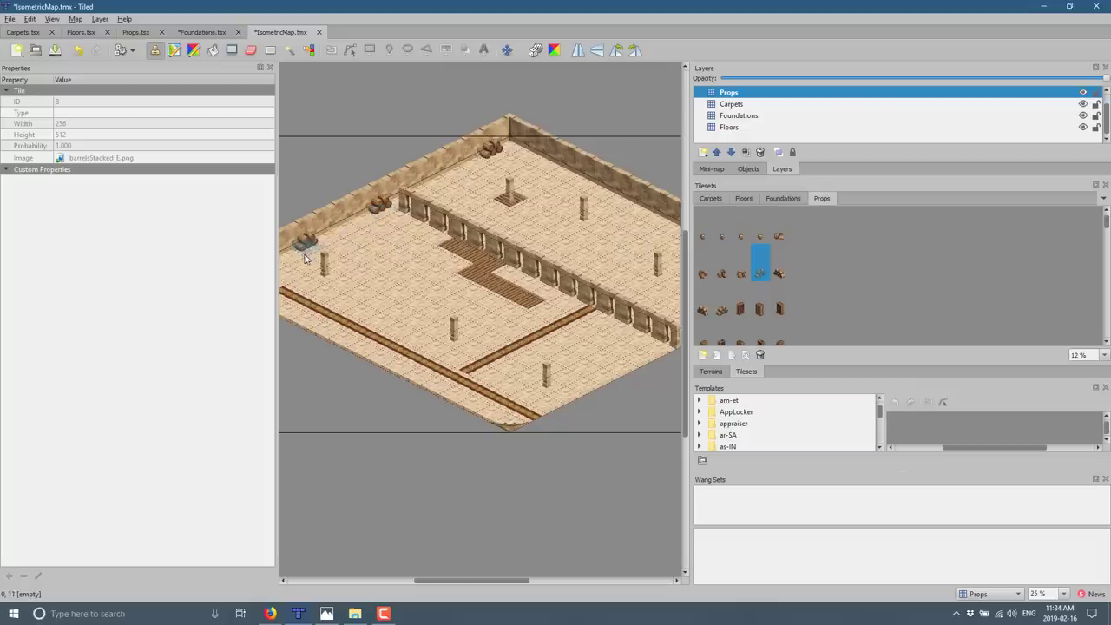
- Place two south-facing bookcases against the right and back walls
{"action": "left_click", "coordinate": [741, 310]}
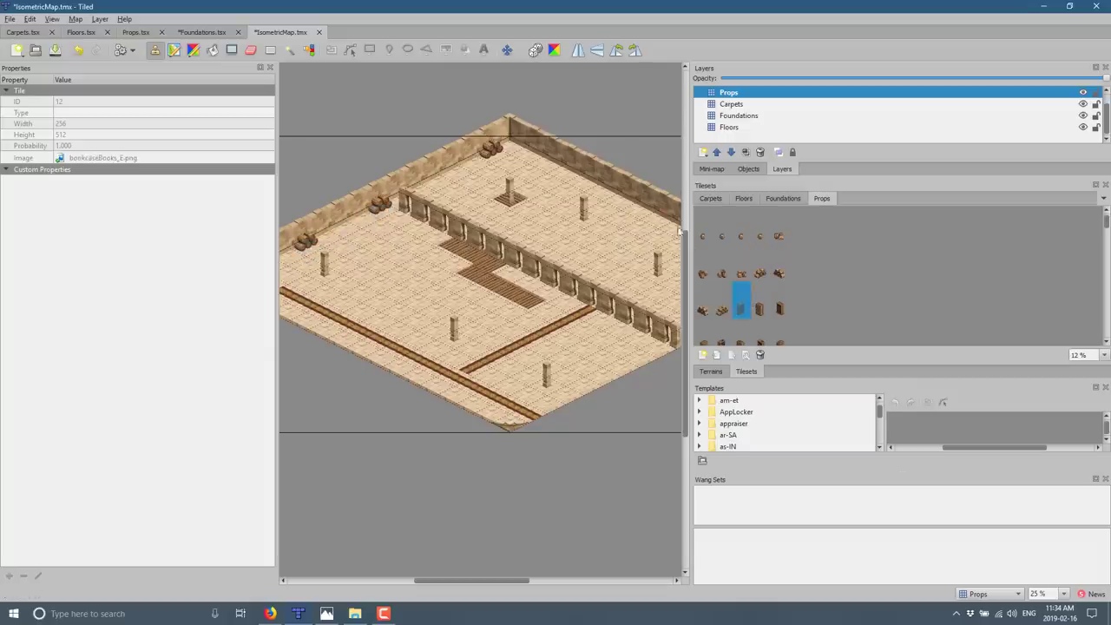
{"action": "left_click", "coordinate": [778, 310]}
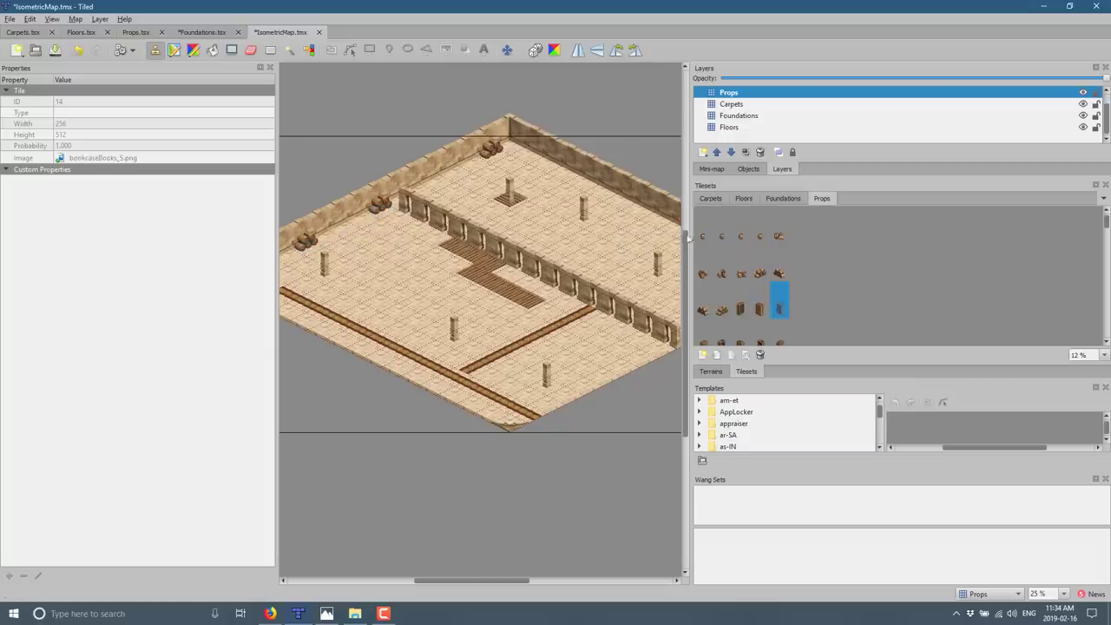
{"action": "left_click", "coordinate": [640, 215]}
{"action": "left_click", "coordinate": [557, 167]}
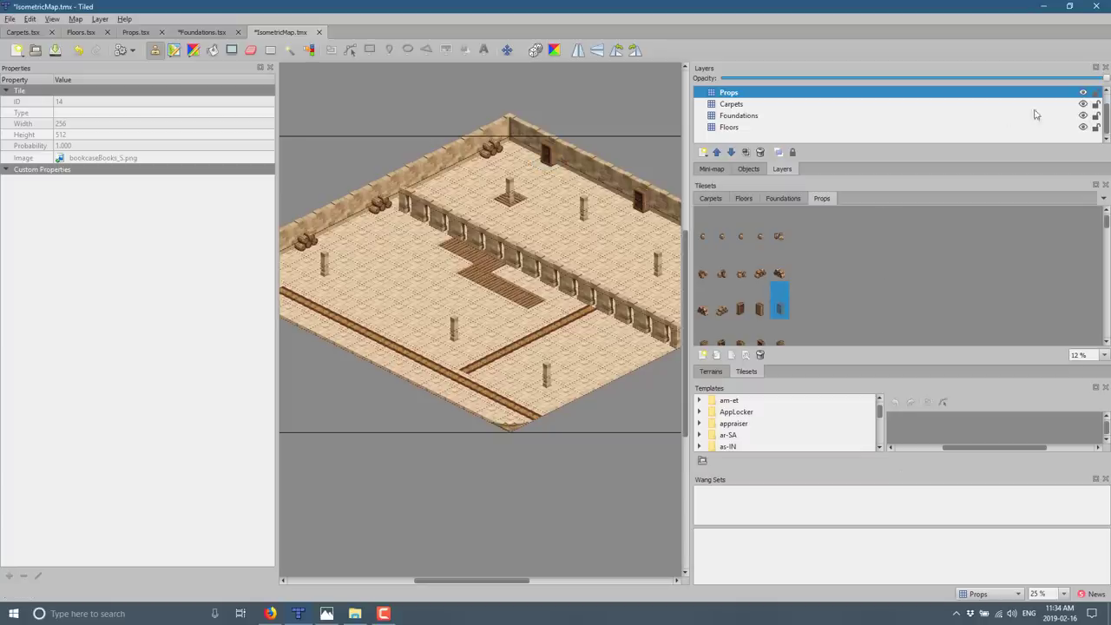
- Switch from the Triggers layer back to Foundations and browse the Floors, Carpets and Props tilesets
{"action": "scroll", "coordinate": [1108, 122], "scroll_direction": "up", "scroll_amount": 1}
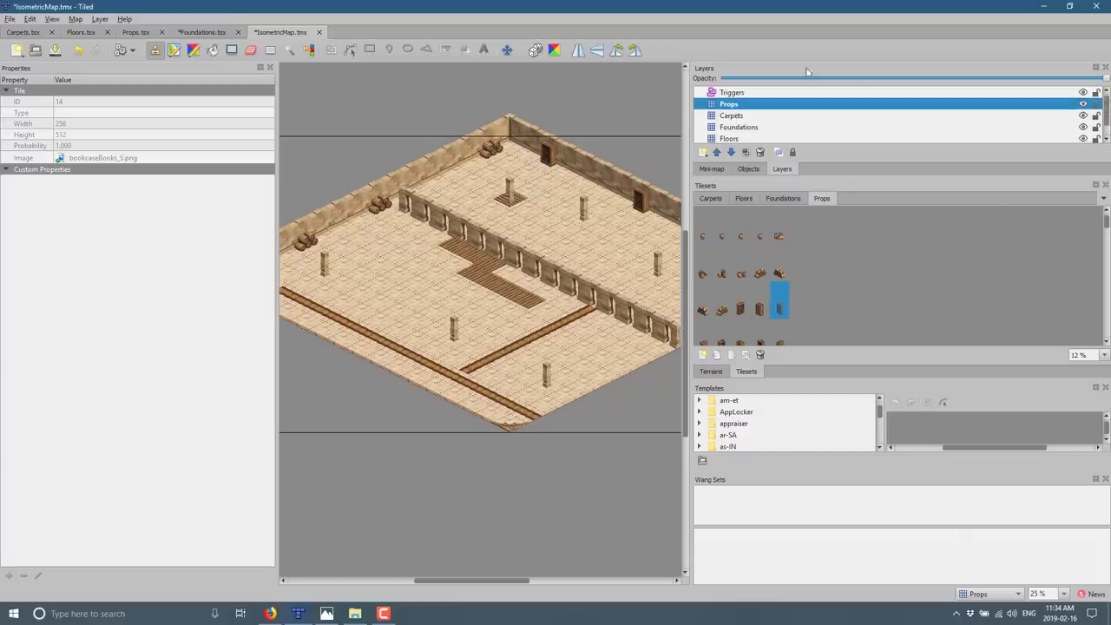
{"action": "left_click", "coordinate": [736, 94]}
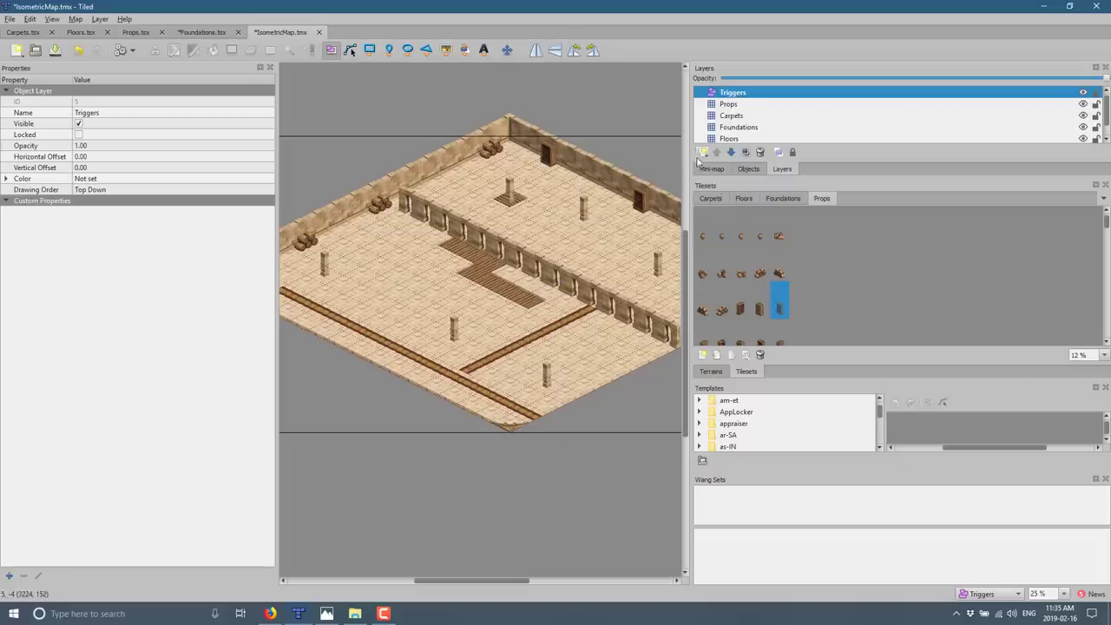
{"action": "left_click", "coordinate": [733, 128]}
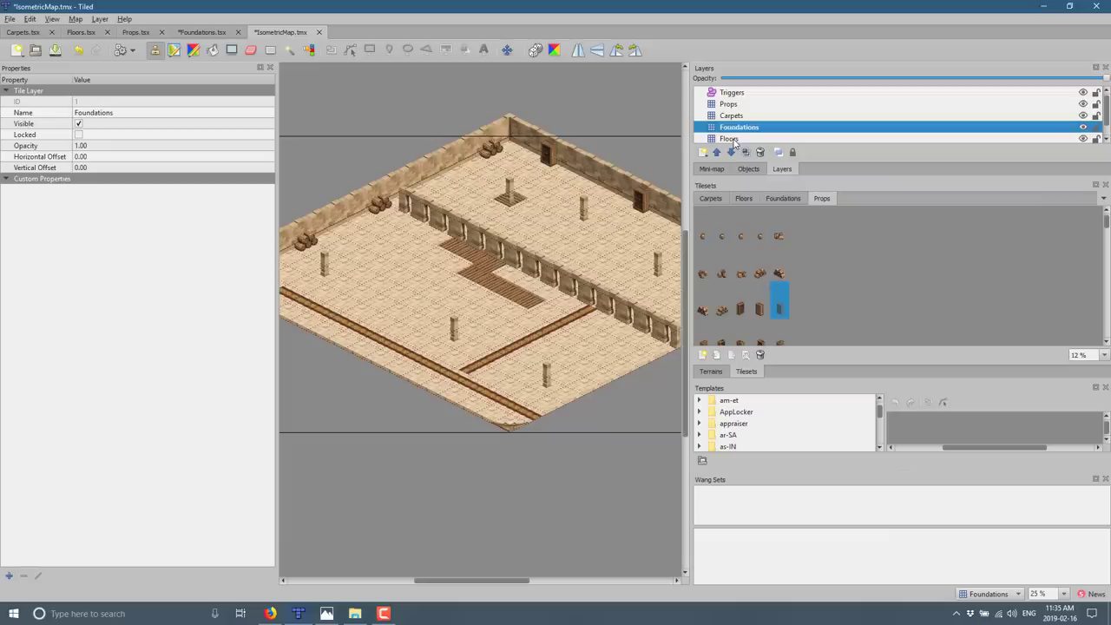
{"action": "left_click", "coordinate": [764, 200]}
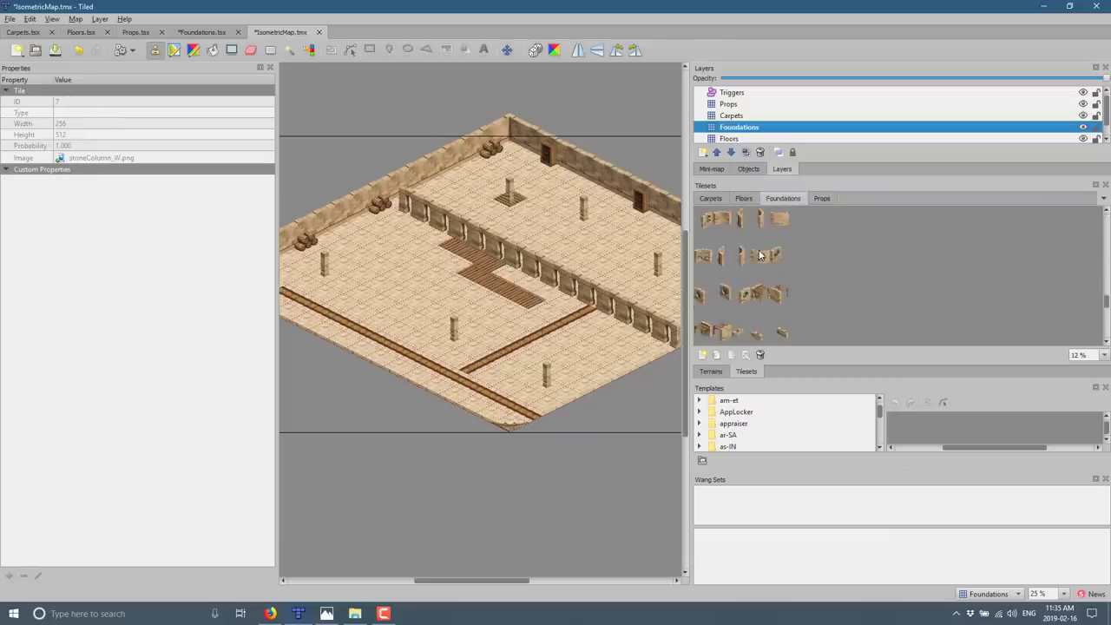
{"action": "scroll", "coordinate": [759, 254], "scroll_direction": "down", "scroll_amount": 3}
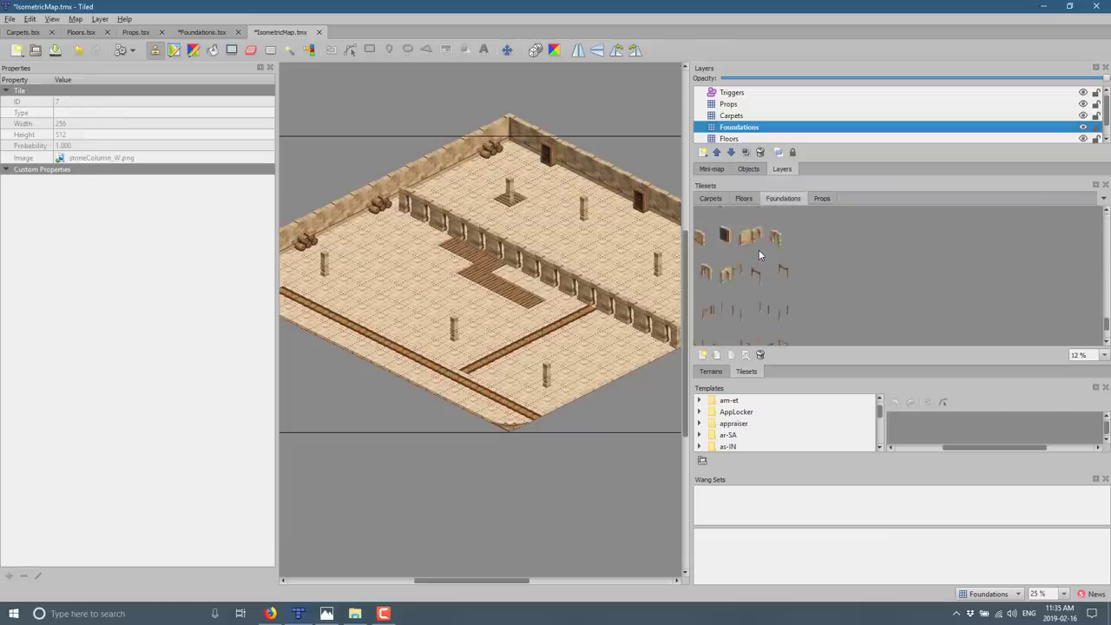
{"action": "left_click", "coordinate": [745, 199]}
{"action": "left_click", "coordinate": [713, 203]}
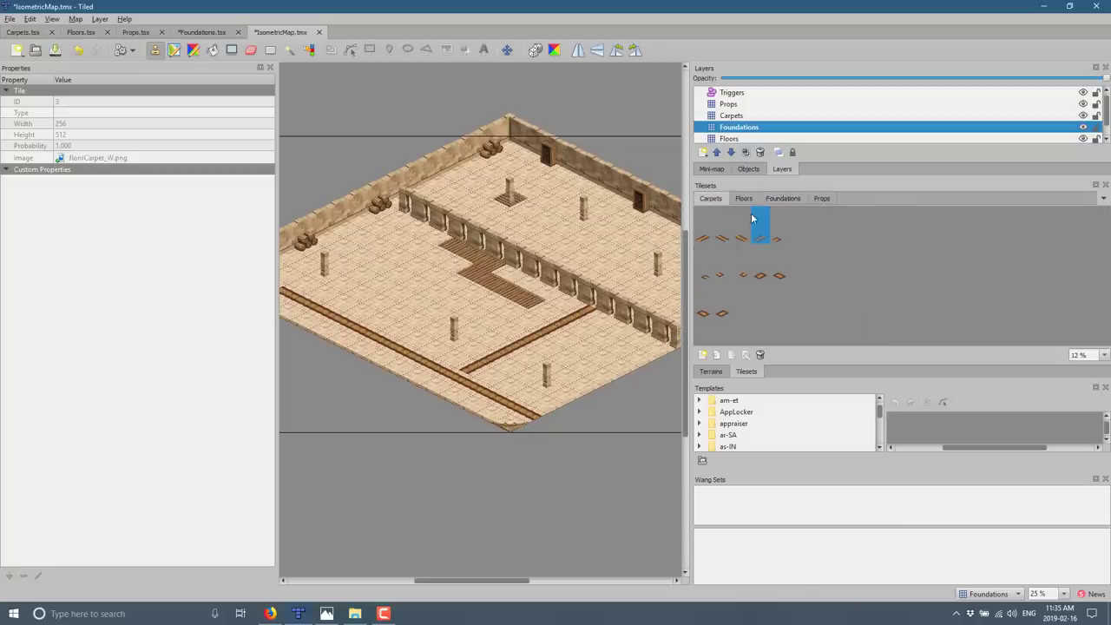
{"action": "left_click", "coordinate": [821, 198]}
{"action": "scroll", "coordinate": [793, 275], "scroll_direction": "down", "scroll_amount": 3}
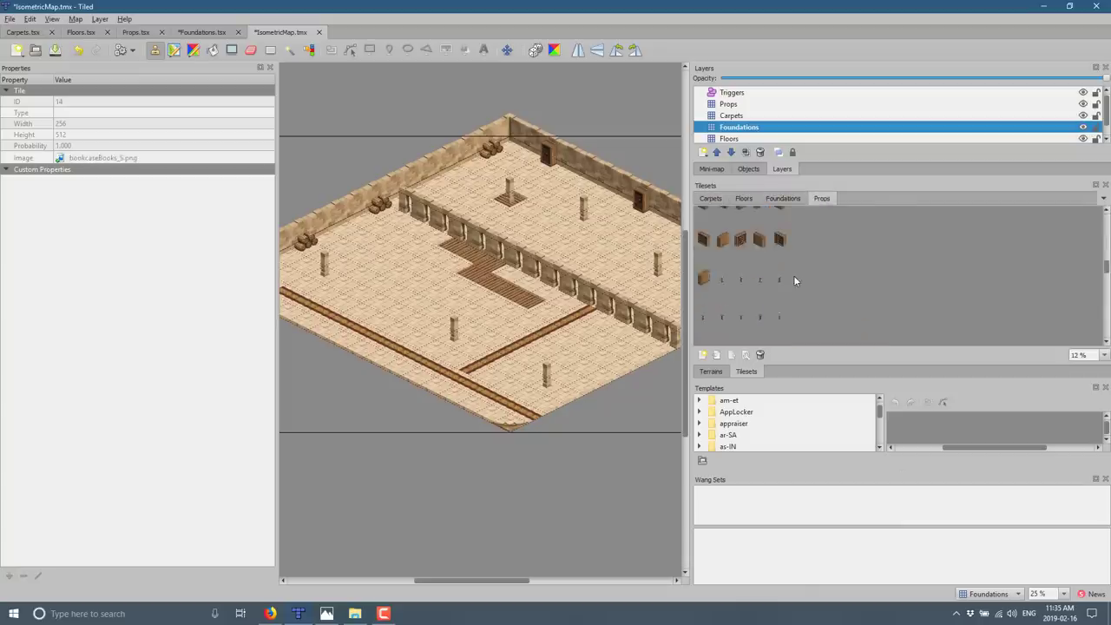
- Select the stoneWallDoorClosed tile from the Foundations tileset
{"action": "left_click", "coordinate": [783, 198]}
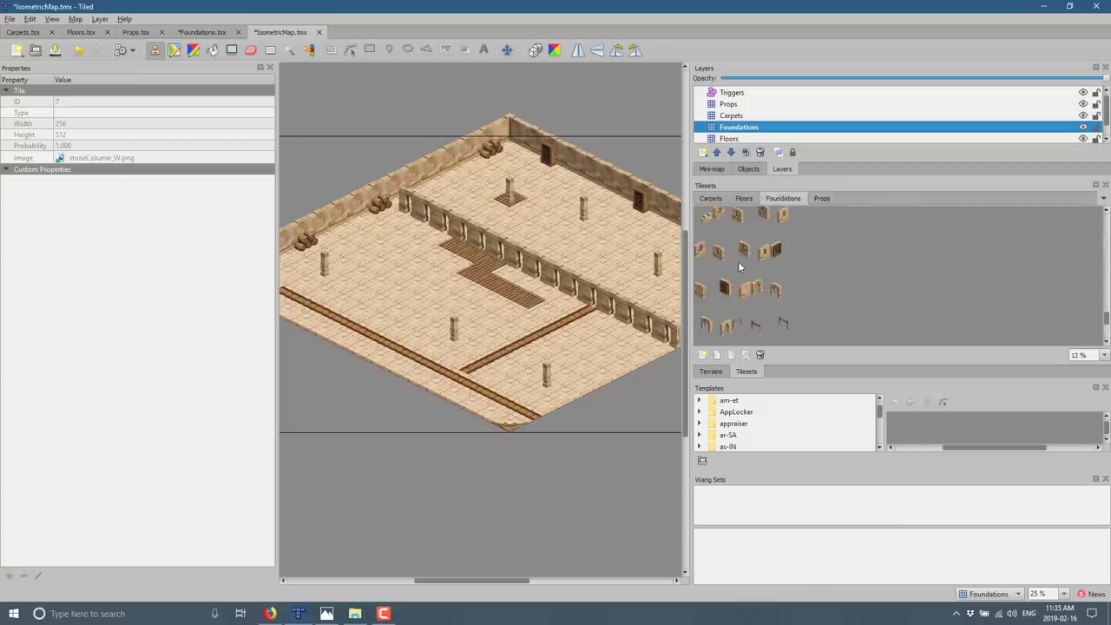
{"action": "scroll", "coordinate": [738, 261], "scroll_direction": "up", "scroll_amount": 3}
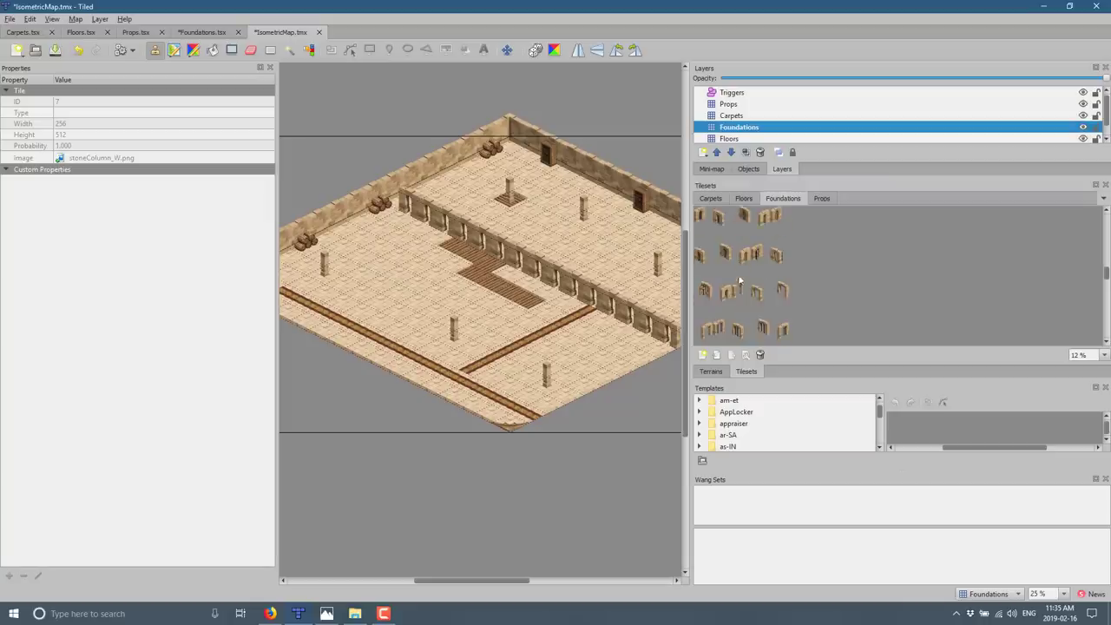
{"action": "left_click", "coordinate": [742, 250]}
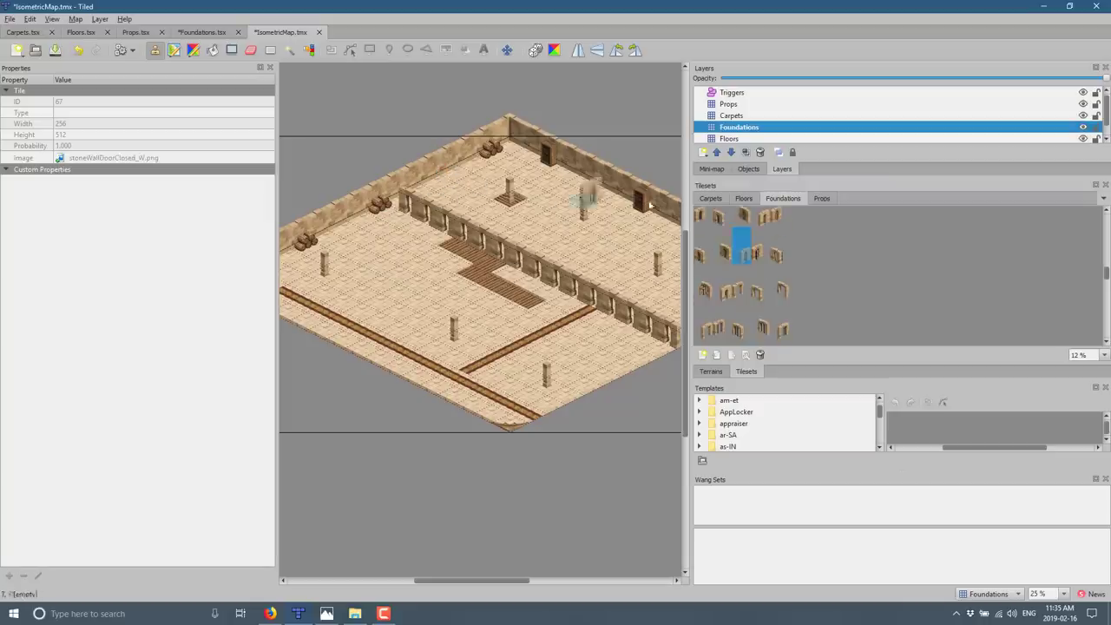
{"action": "left_click", "coordinate": [723, 252]}
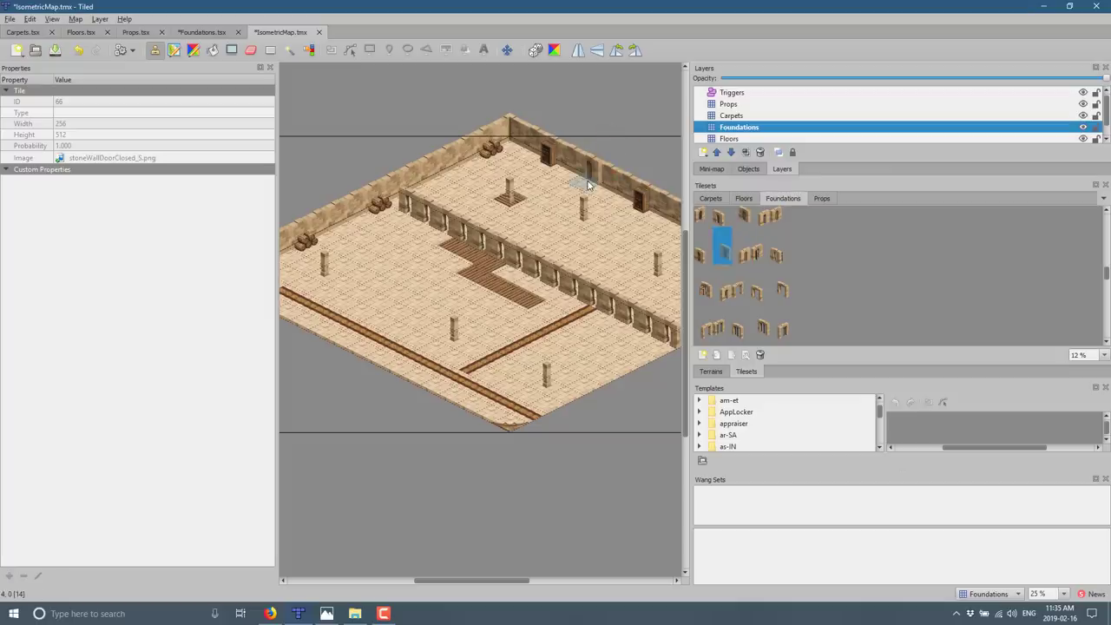
{"action": "scroll", "coordinate": [599, 222], "scroll_direction": "up", "scroll_amount": 4, "text": "ctrl"}
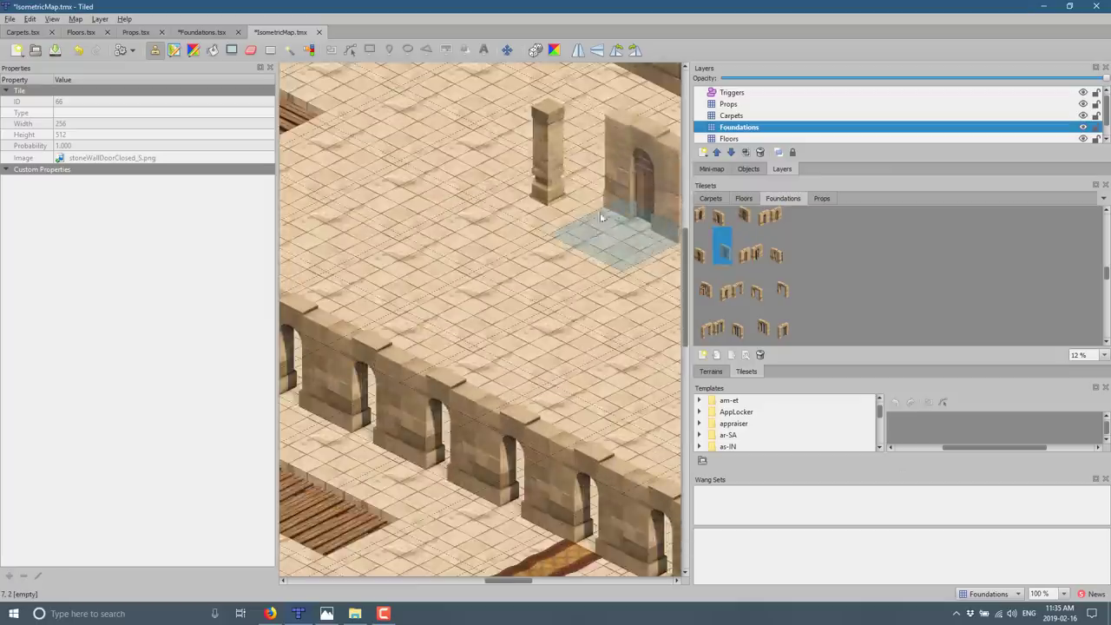
{"action": "scroll", "coordinate": [599, 217], "scroll_direction": "down", "scroll_amount": 2, "text": "ctrl"}
{"action": "scroll", "coordinate": [488, 371], "scroll_direction": "up", "scroll_amount": 3}
{"action": "scroll", "coordinate": [421, 285], "scroll_direction": "up", "scroll_amount": 1, "text": "ctrl"}
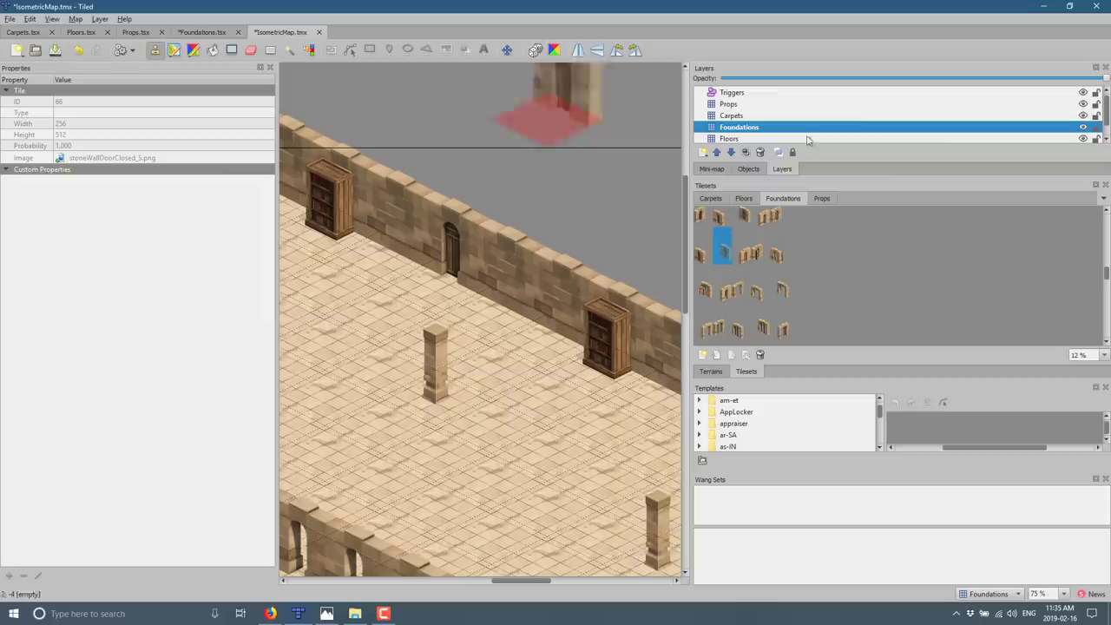
{"action": "left_click", "coordinate": [730, 94]}
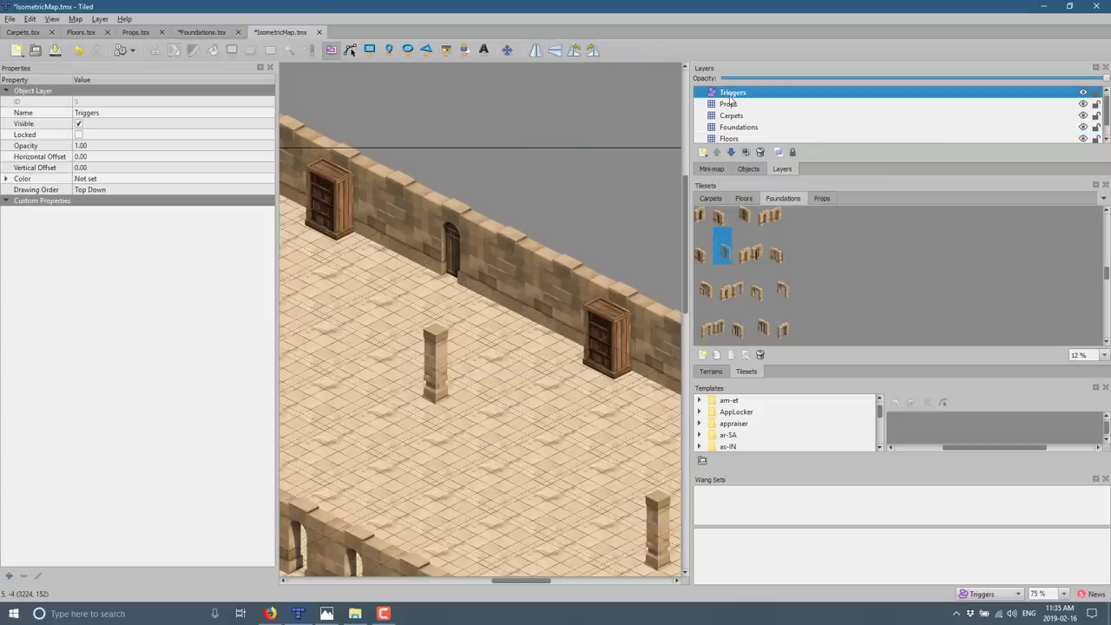
{"action": "left_click", "coordinate": [703, 152]}
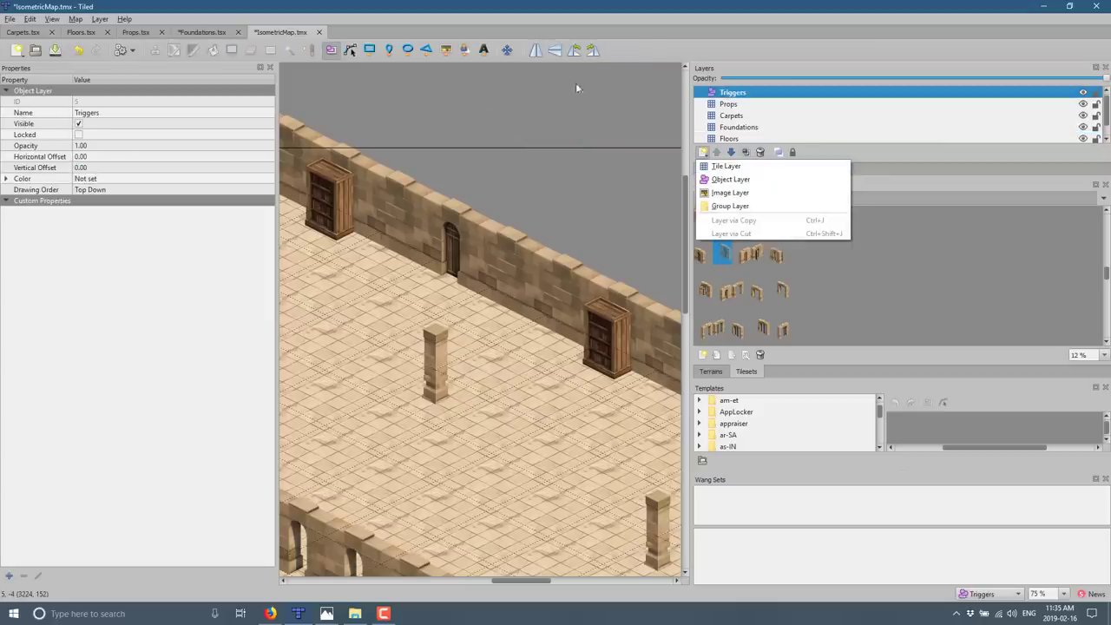
{"action": "left_click", "coordinate": [735, 95]}
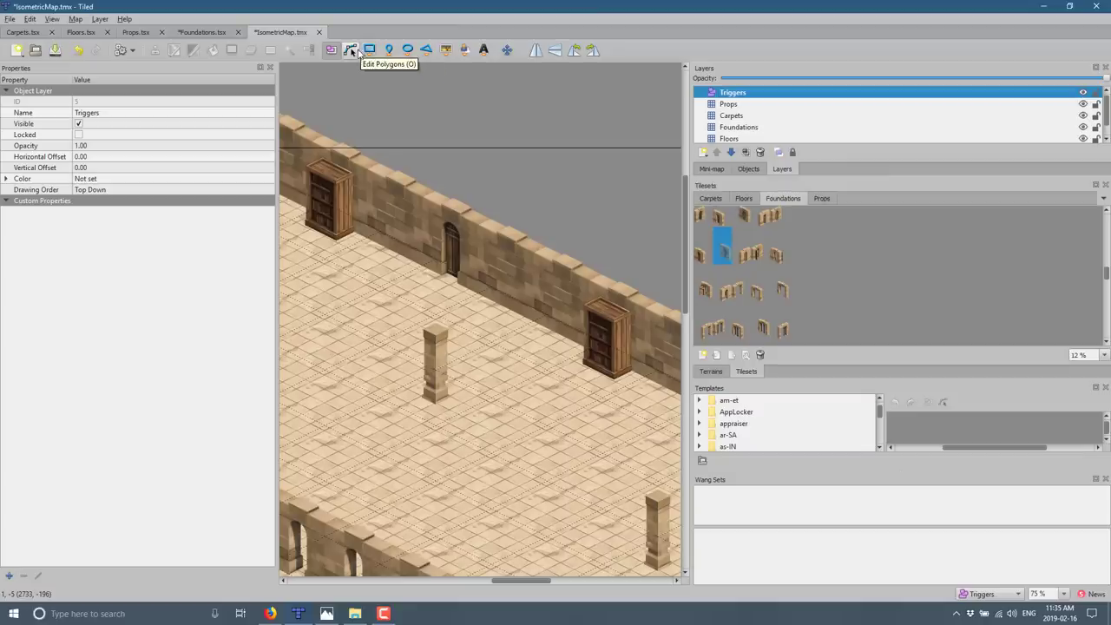
{"action": "left_click", "coordinate": [356, 50]}
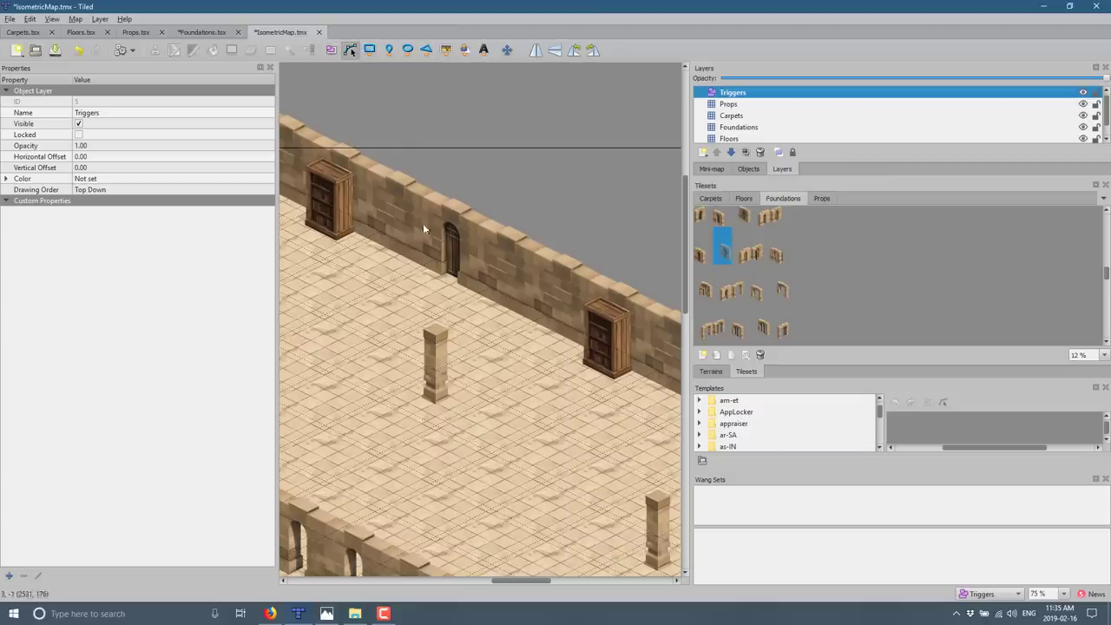
{"action": "left_click_drag", "start_coordinate": [424, 272], "coordinate": [437, 310]}
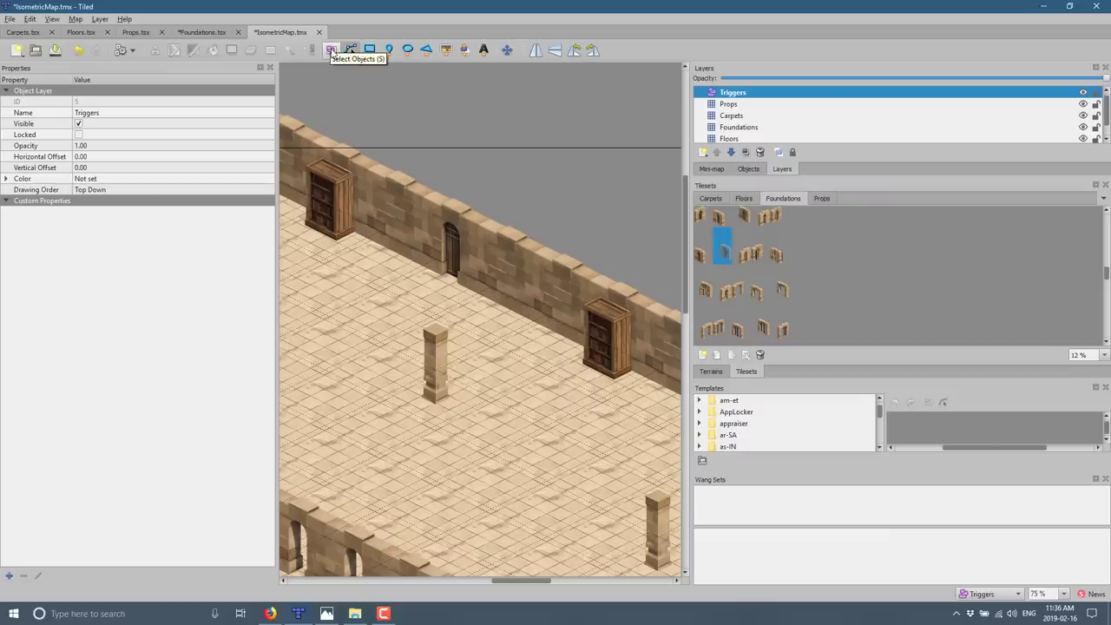
{"action": "right_click", "coordinate": [742, 99]}
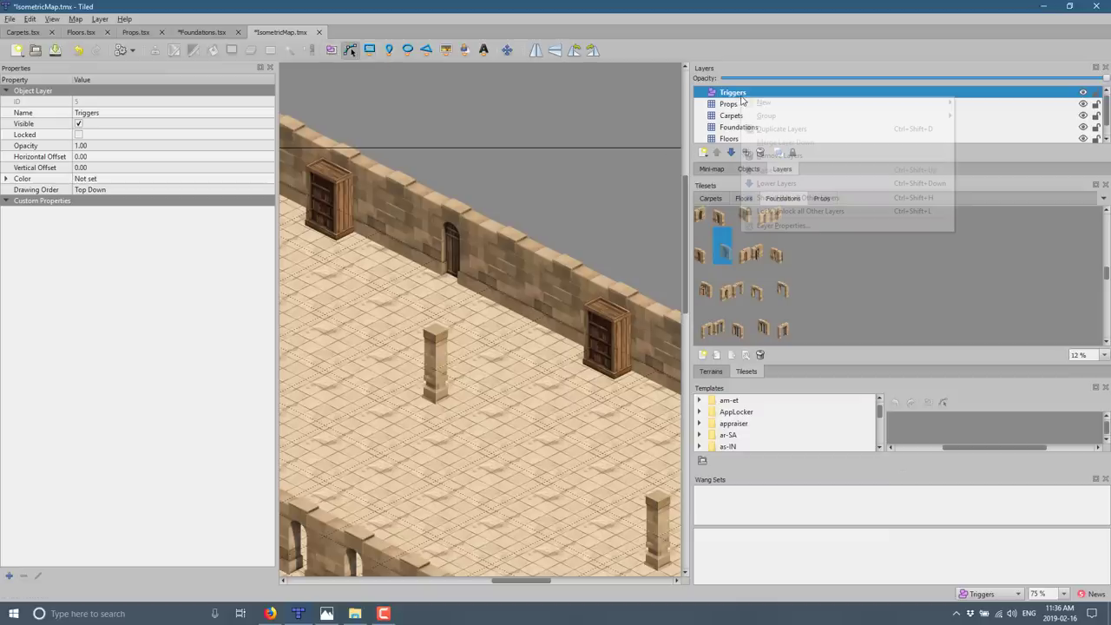
{"action": "mouse_move", "coordinate": [774, 105]}
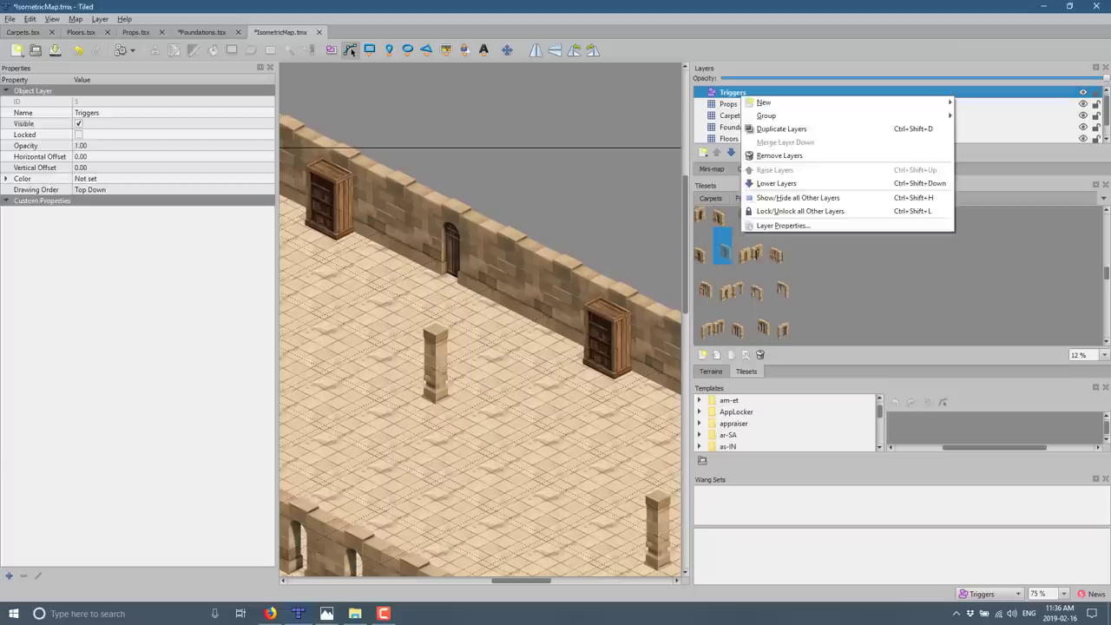
- Draw a small polygon trigger on the floor in front of the door
{"action": "left_click", "coordinate": [425, 49]}
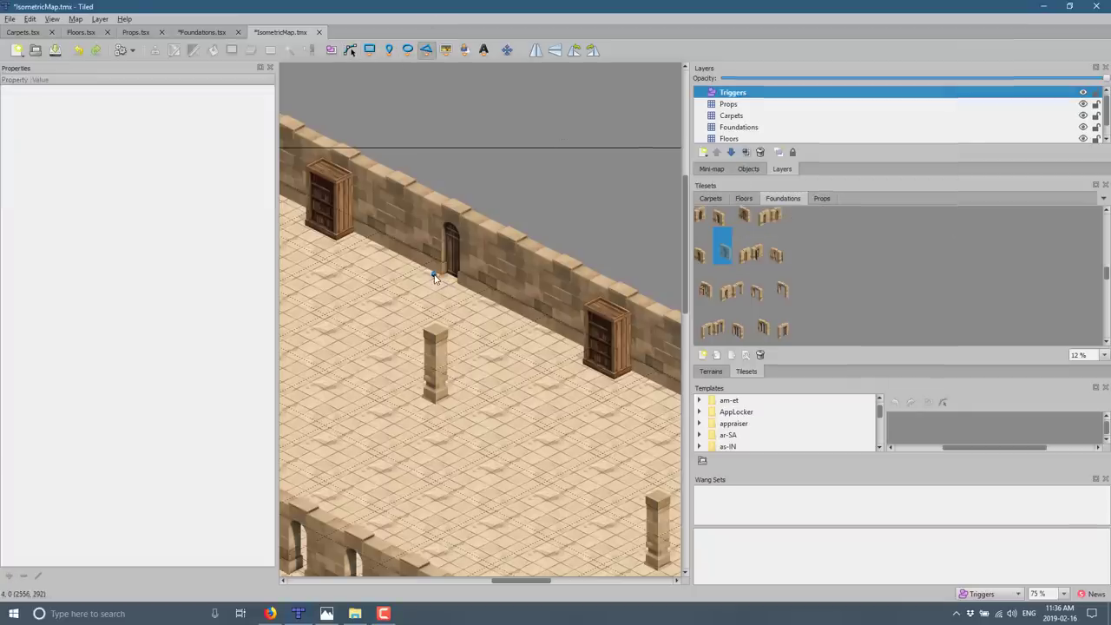
{"action": "left_click", "coordinate": [434, 276]}
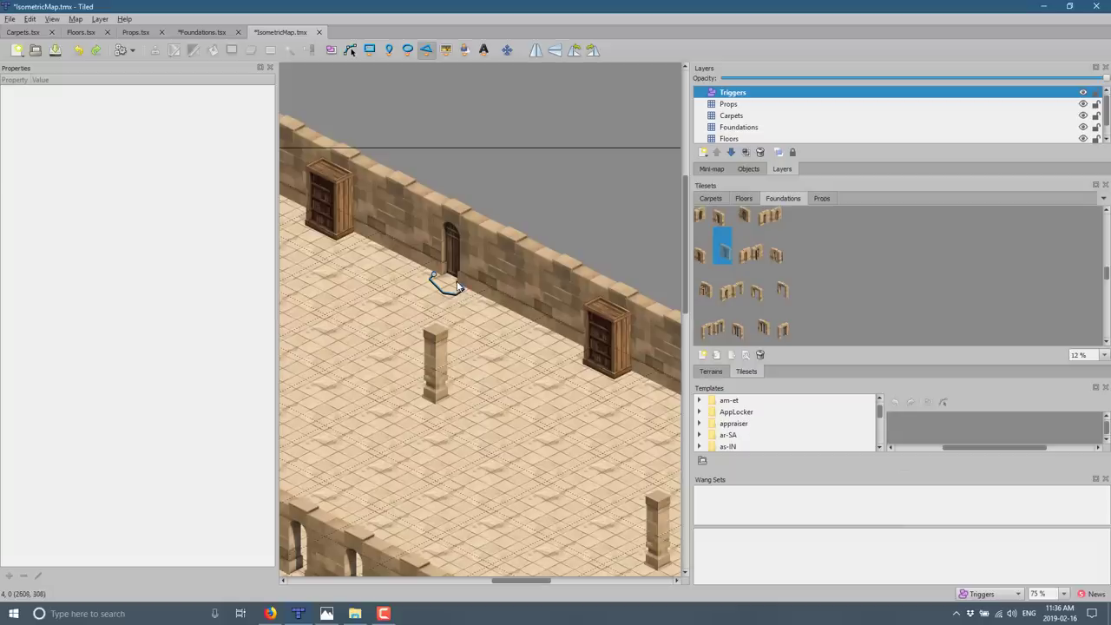
{"action": "left_click", "coordinate": [434, 276]}
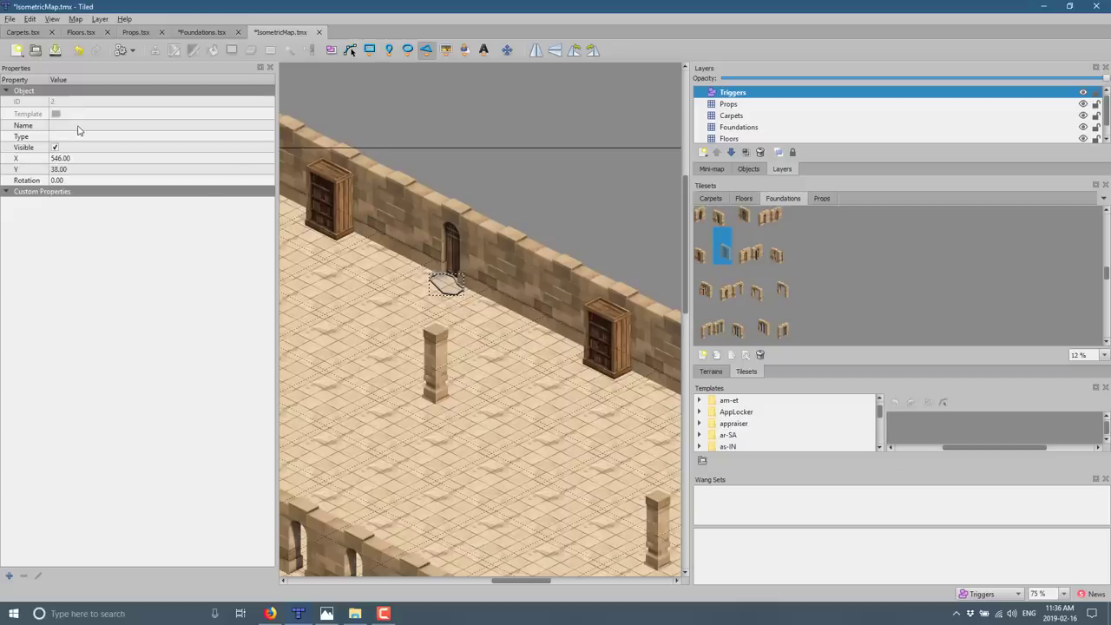
- Name the trigger object DoorApproachTrigger
{"action": "left_click", "coordinate": [78, 126]}
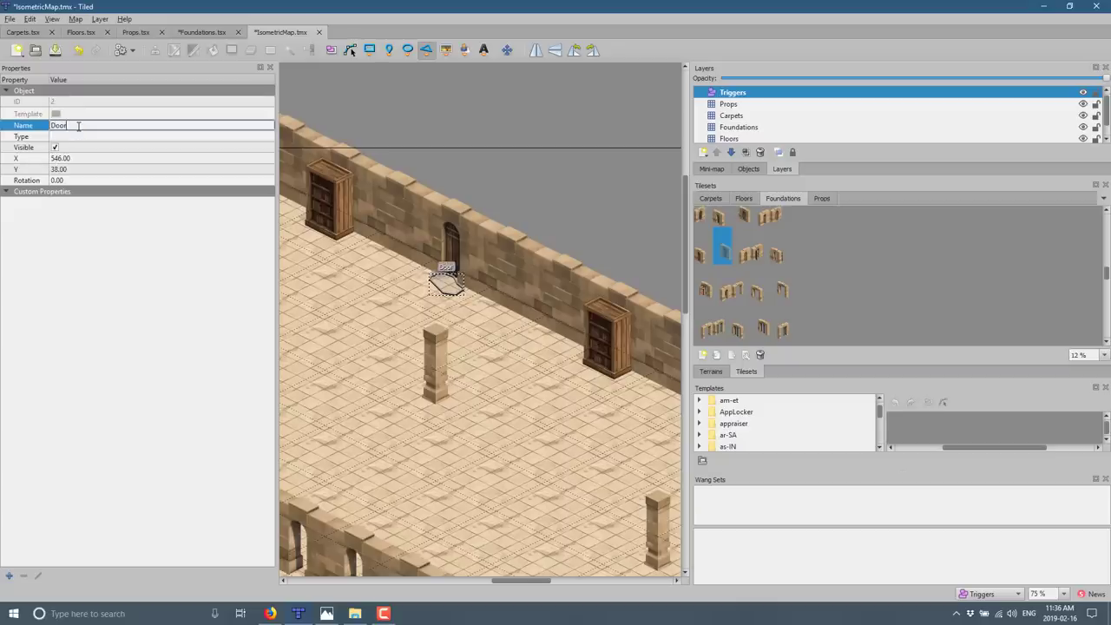
{"action": "type", "text": "DoorApproachTrigger"}
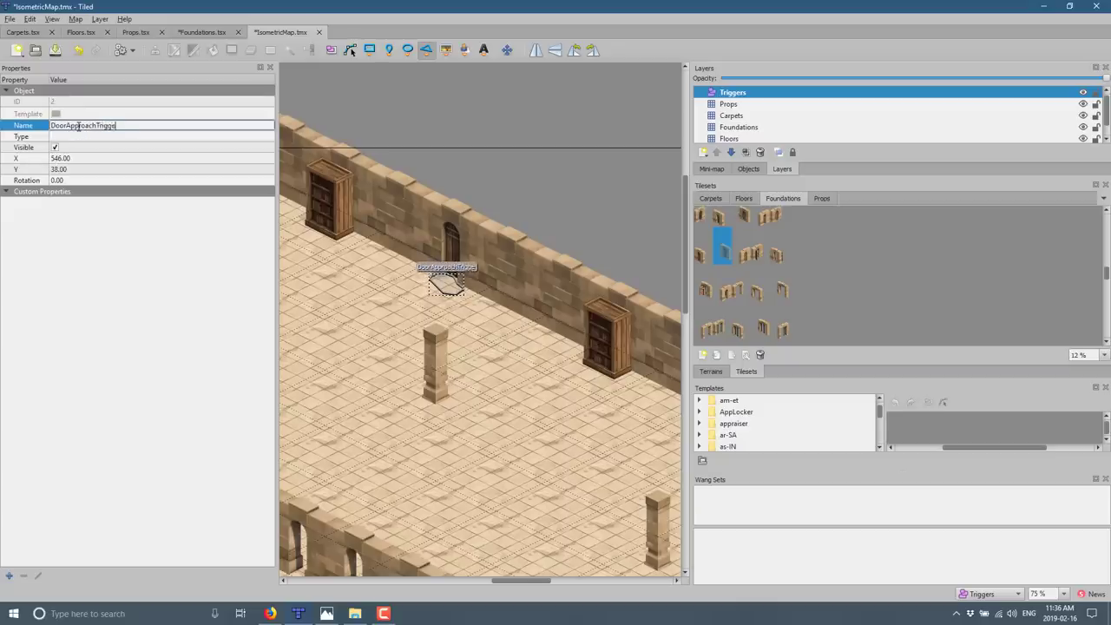
{"action": "key", "text": "Return"}
{"action": "left_click", "coordinate": [69, 191]}
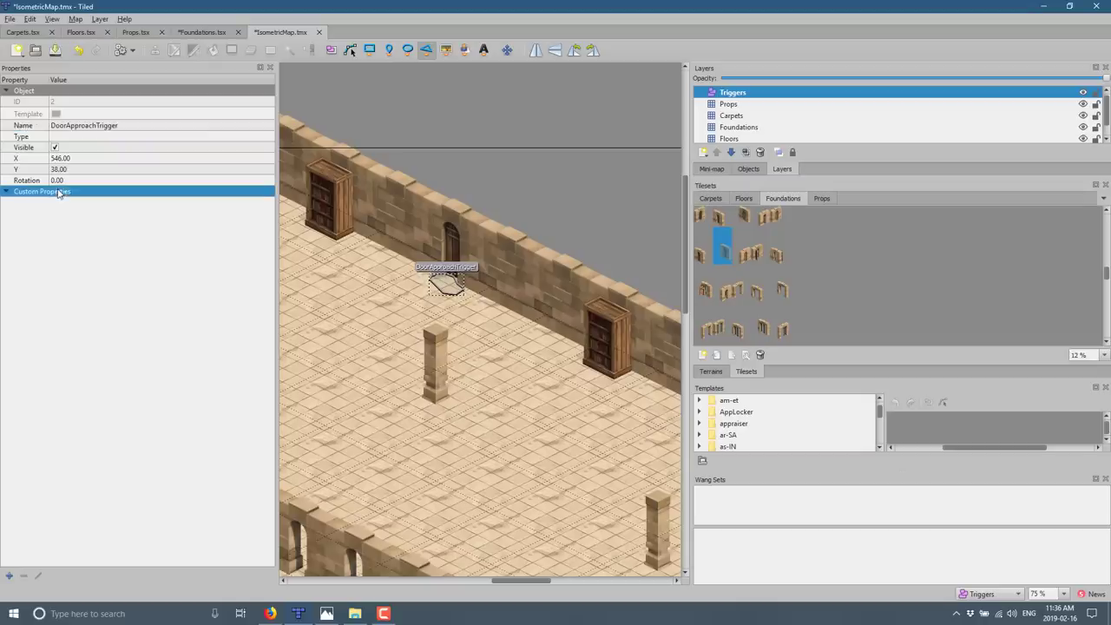
- Add a string custom property Door1APproached with the value File1.level to the trigger
{"action": "left_click", "coordinate": [8, 575]}
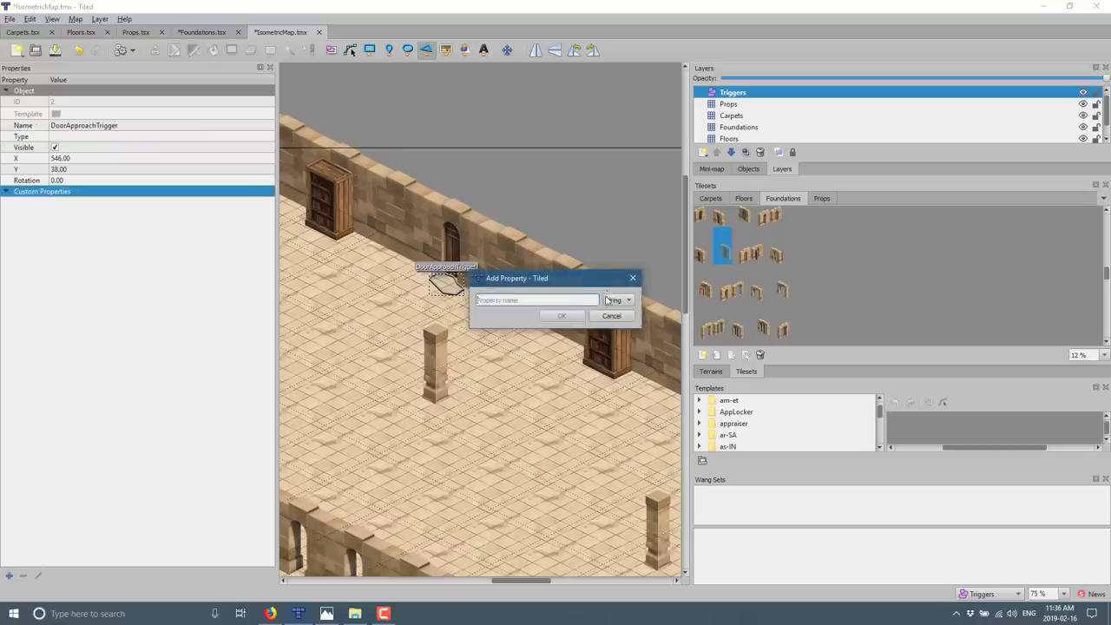
{"action": "left_click", "coordinate": [614, 300]}
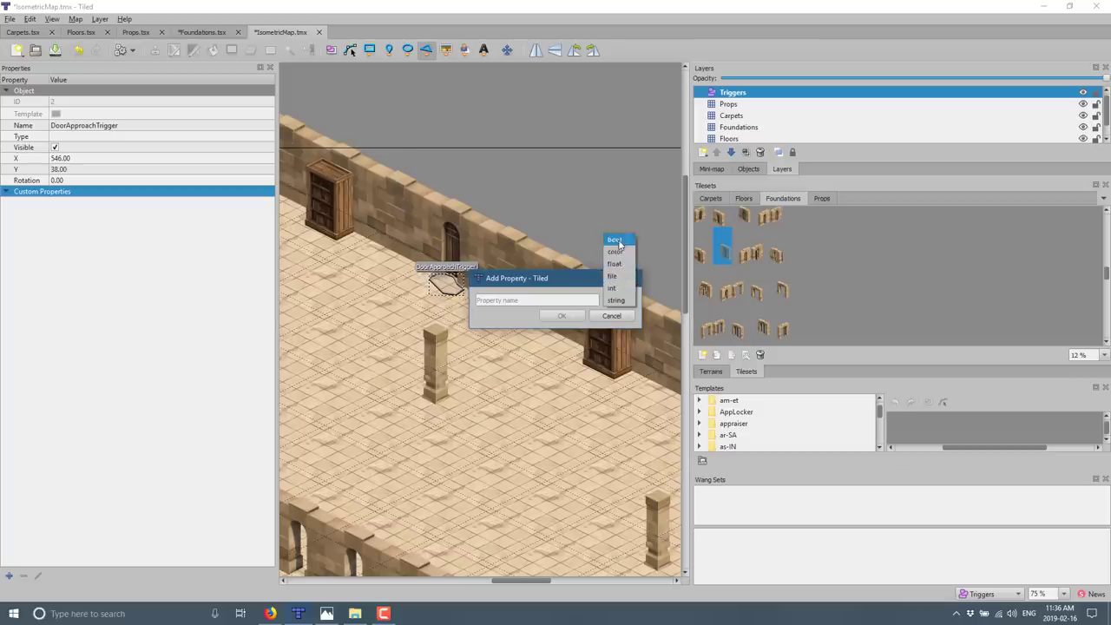
{"action": "left_click", "coordinate": [624, 300]}
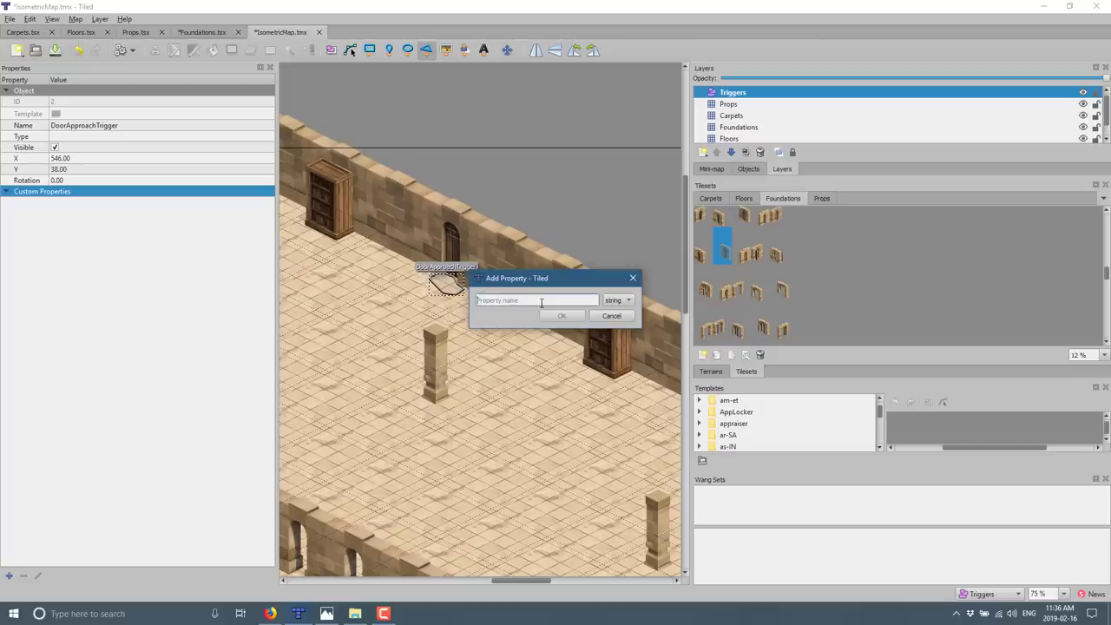
{"action": "left_click", "coordinate": [541, 302]}
{"action": "type", "text": "Door1"}
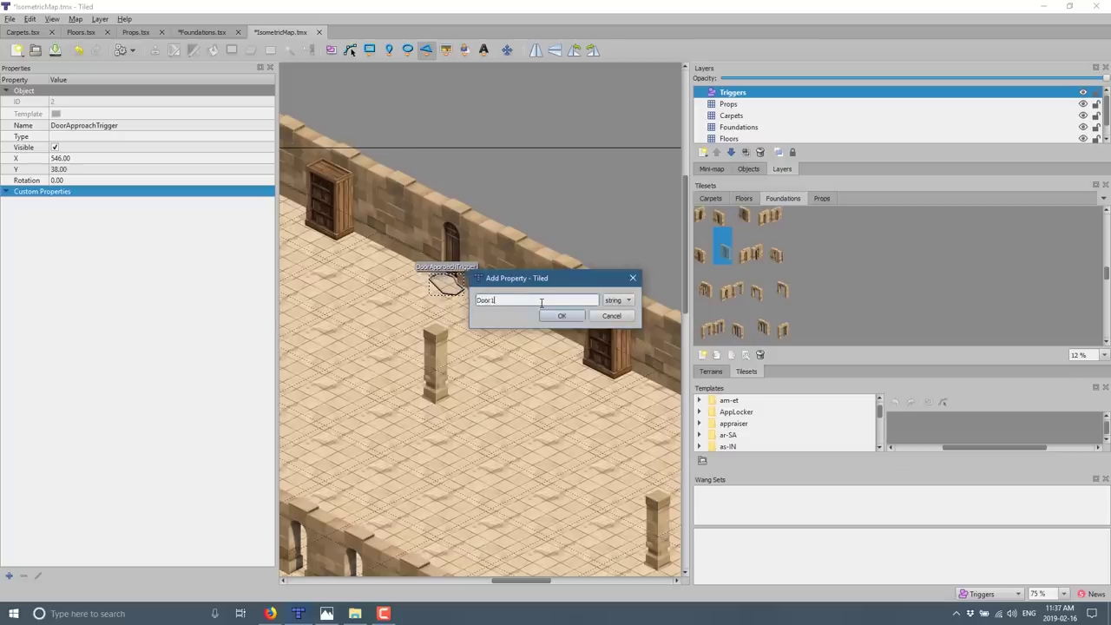
{"action": "type", "text": "APproached"}
{"action": "key", "text": "Return"}
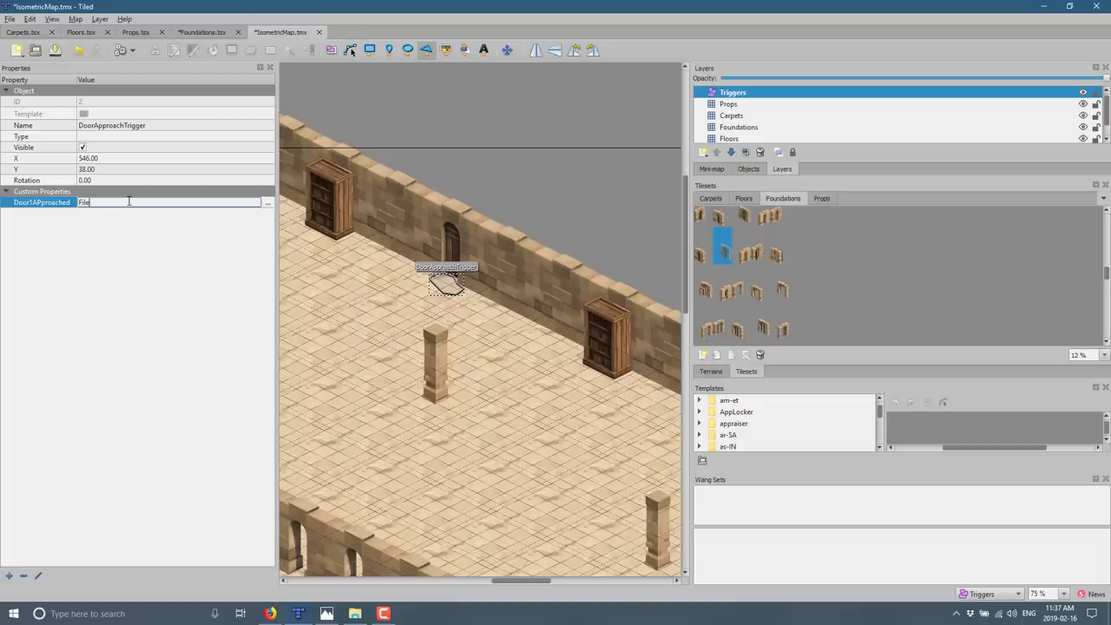
{"action": "type", "text": "File1.level"}
{"action": "key", "text": "Return"}
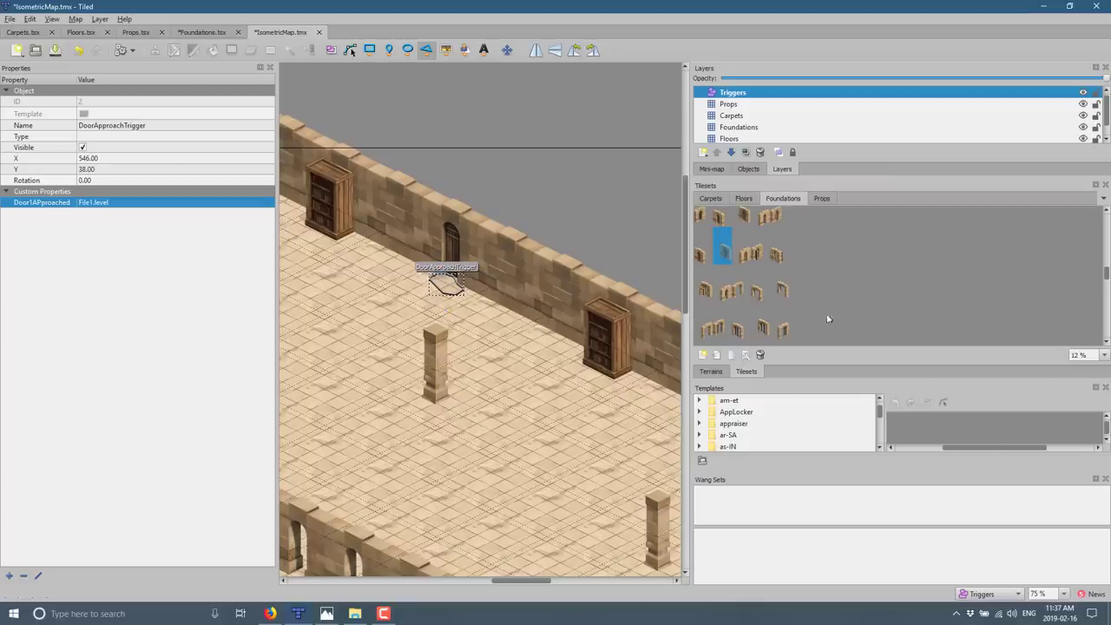
{"action": "left_click", "coordinate": [744, 224]}
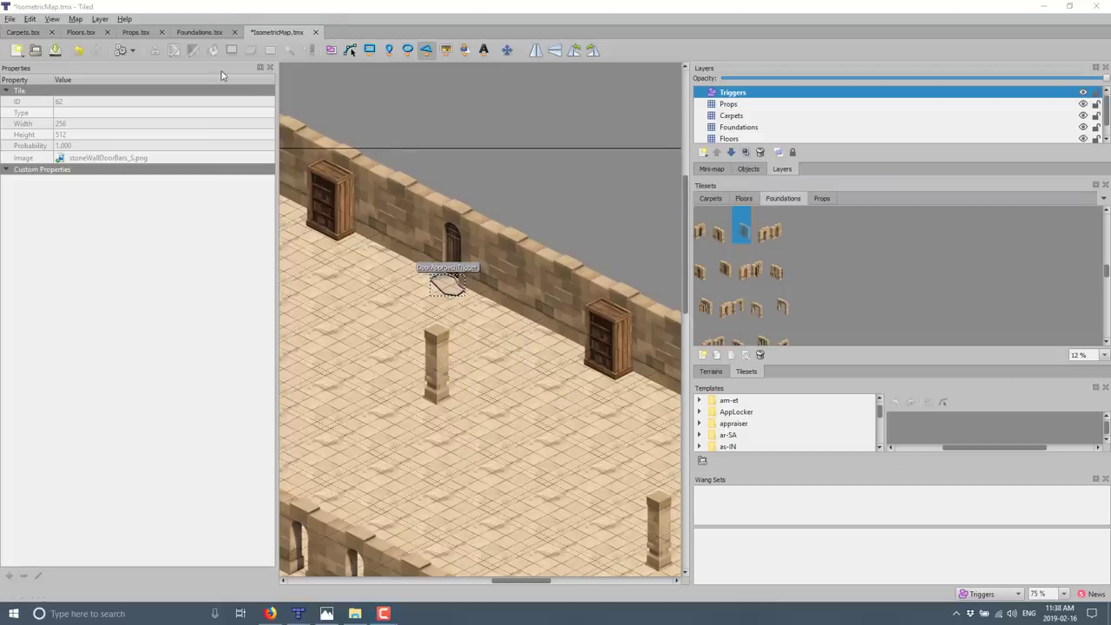
- In the Foundations tileset's collision editor, draw a rectangle collision box around stoneColumn_W
{"action": "left_click", "coordinate": [207, 32]}
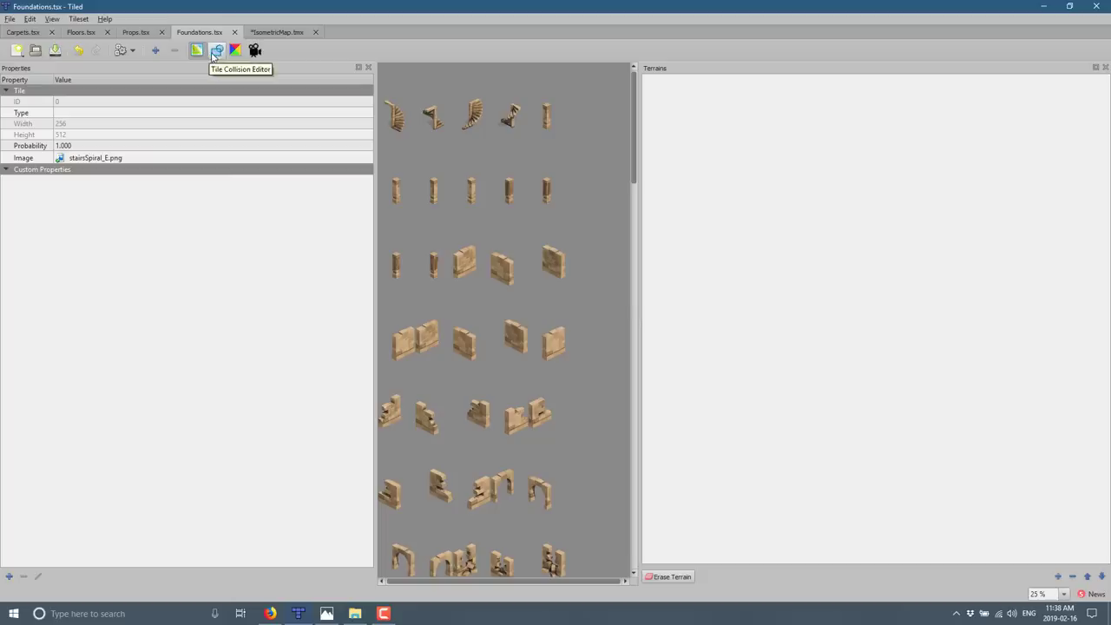
{"action": "left_click", "coordinate": [216, 52]}
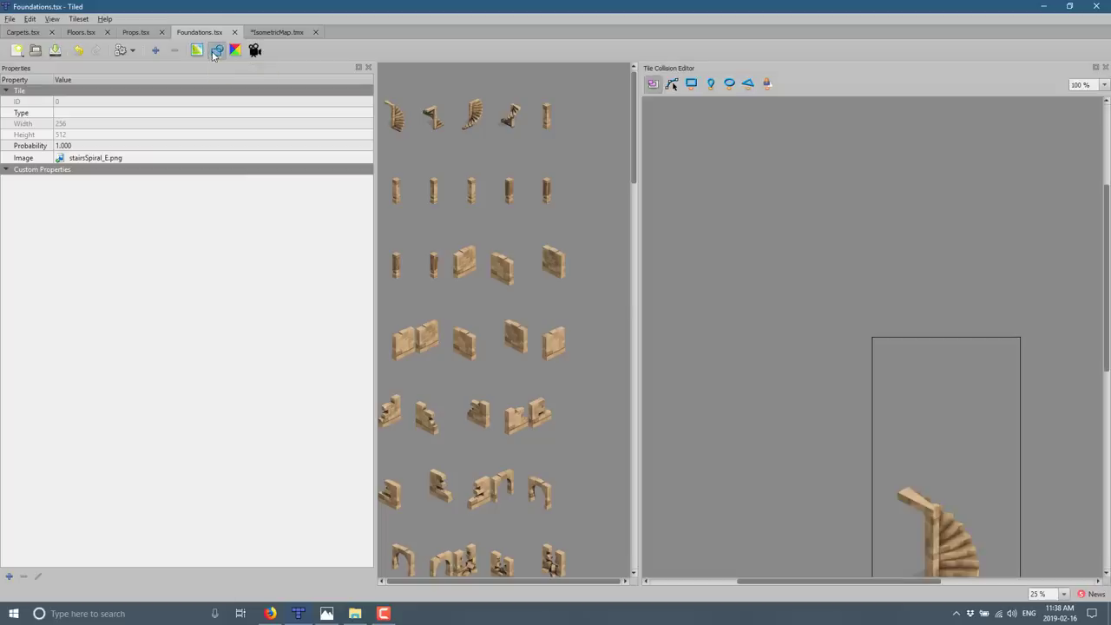
{"action": "left_click", "coordinate": [475, 197]}
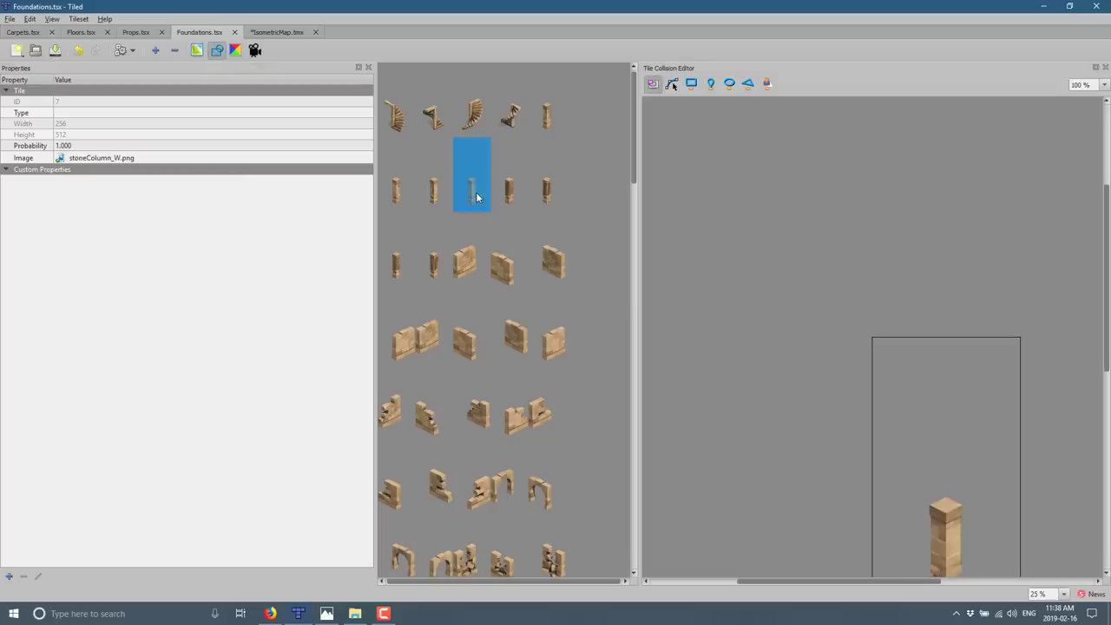
{"action": "middle_click_drag", "start_coordinate": [762, 427], "coordinate": [719, 287]}
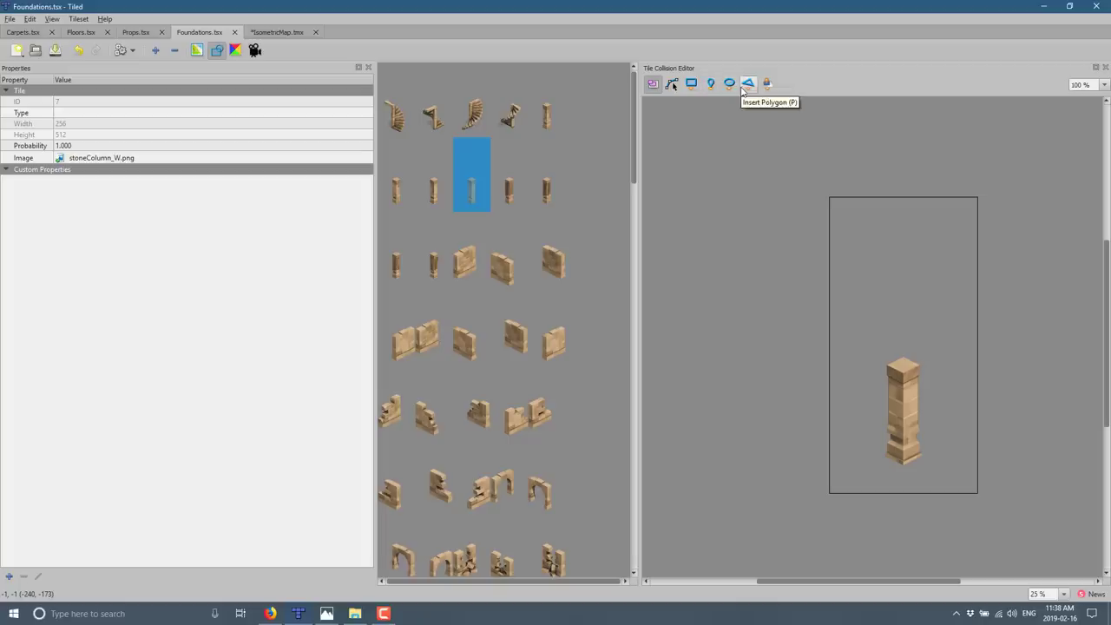
{"action": "left_click", "coordinate": [690, 83]}
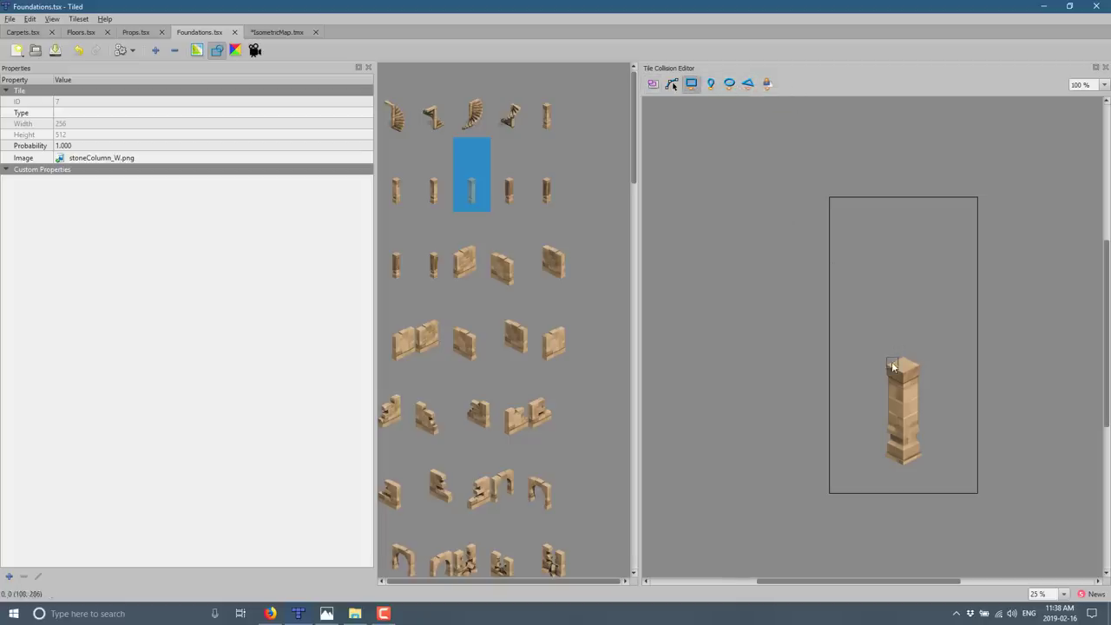
{"action": "left_click_drag", "start_coordinate": [882, 354], "coordinate": [925, 467]}
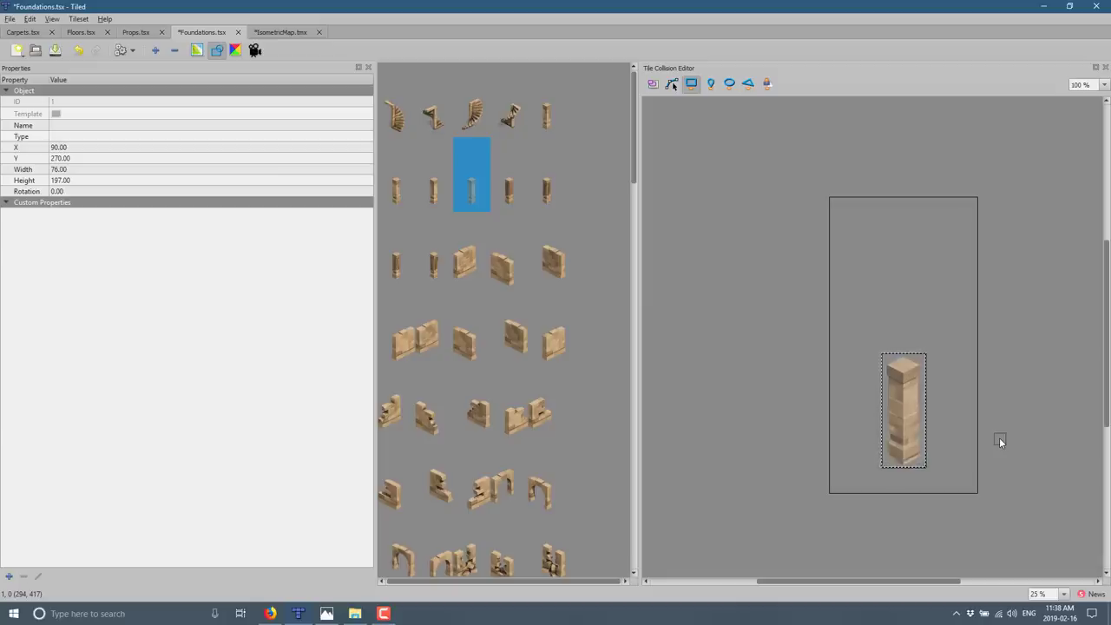
- Return to IsometricMap.tmx, show the Terrains panel, and zoom out to 33% over the room
{"action": "left_click", "coordinate": [280, 32]}
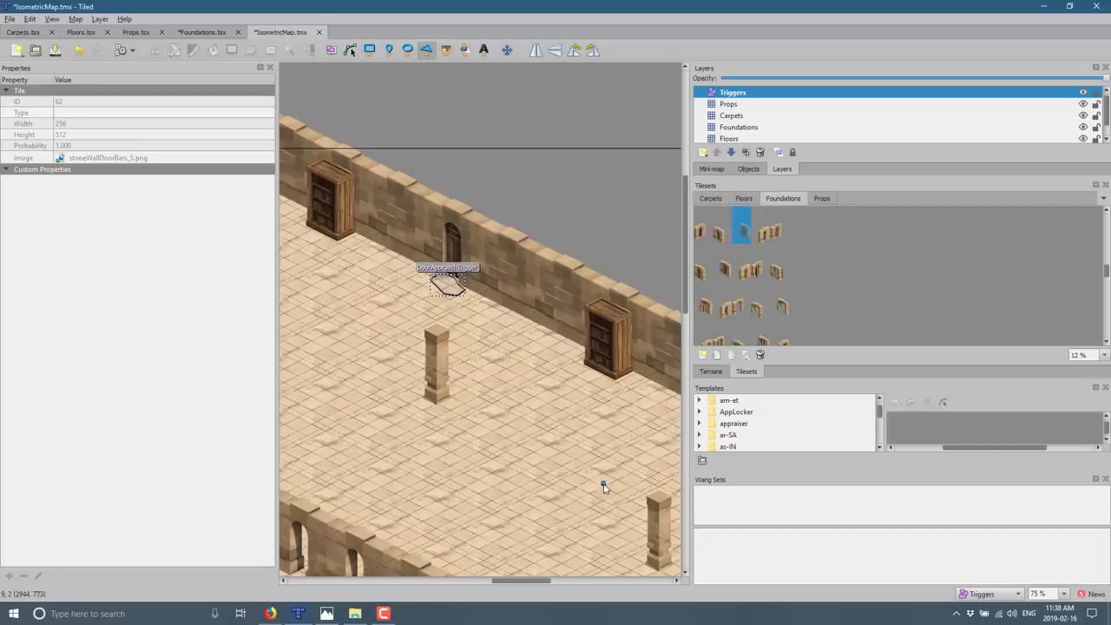
{"action": "scroll", "coordinate": [546, 443], "scroll_direction": "down", "scroll_amount": 3}
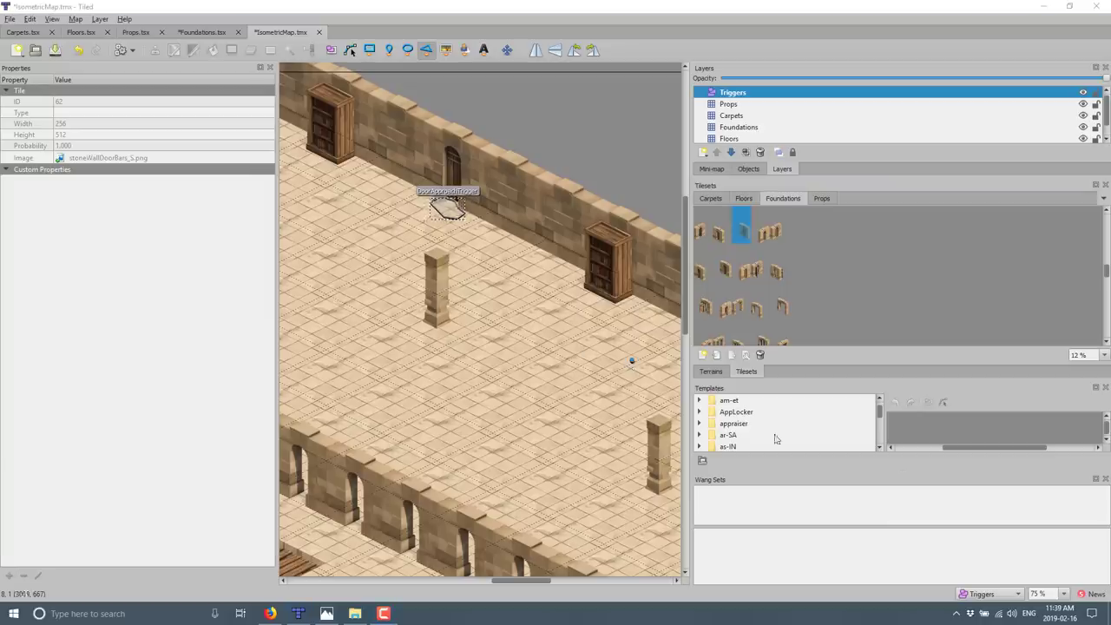
{"action": "left_click", "coordinate": [712, 372]}
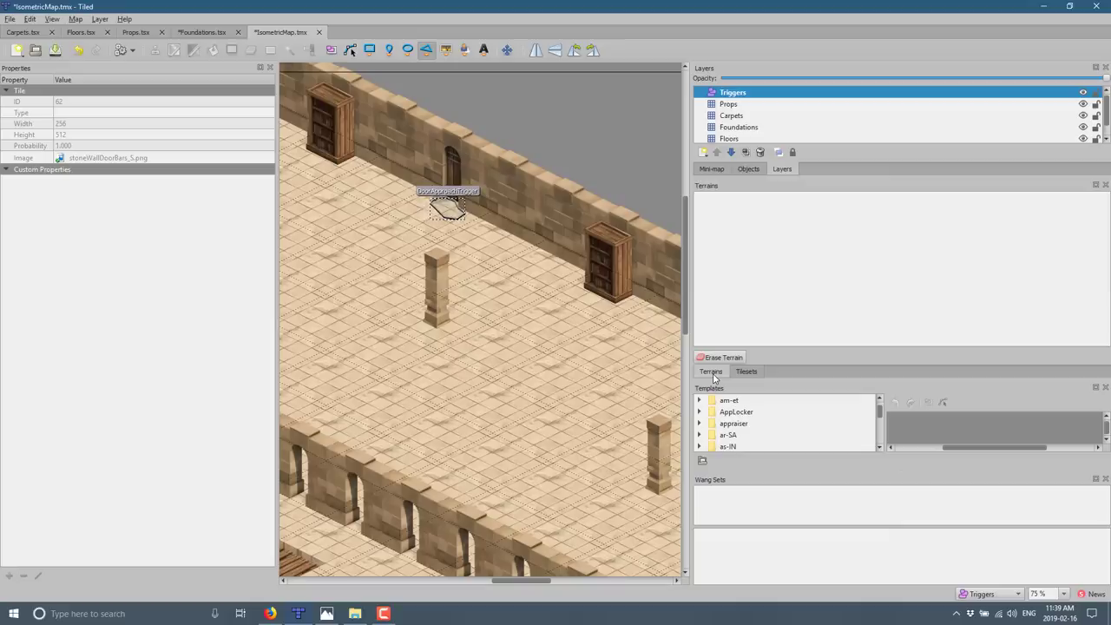
{"action": "scroll", "coordinate": [588, 322], "scroll_direction": "down", "scroll_amount": 2, "text": "ctrl"}
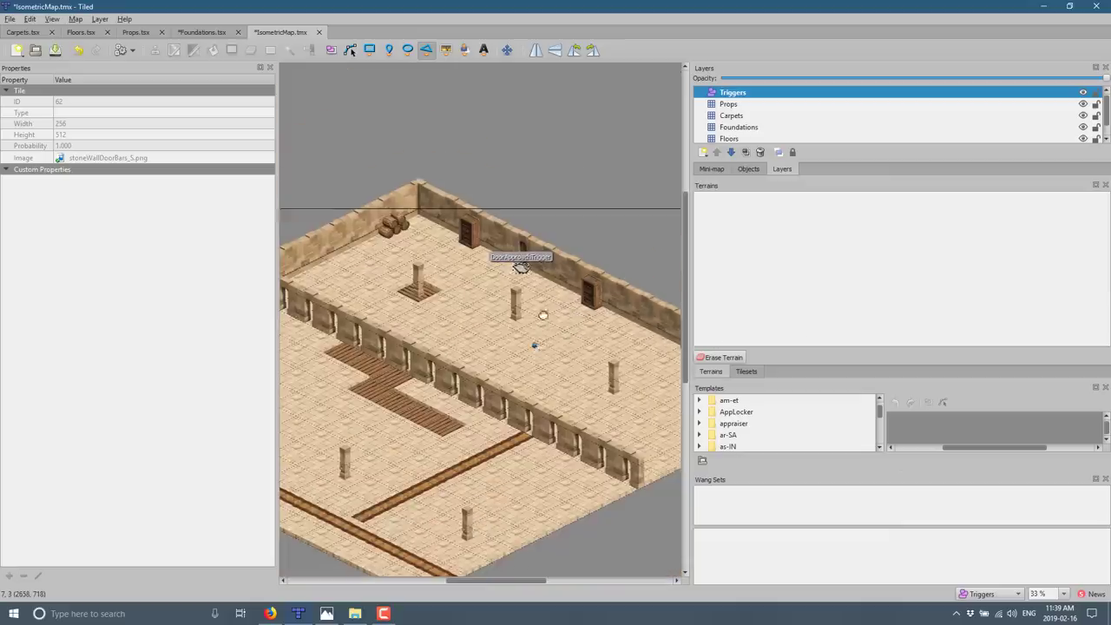
{"action": "middle_click_drag", "start_coordinate": [535, 344], "coordinate": [586, 279]}
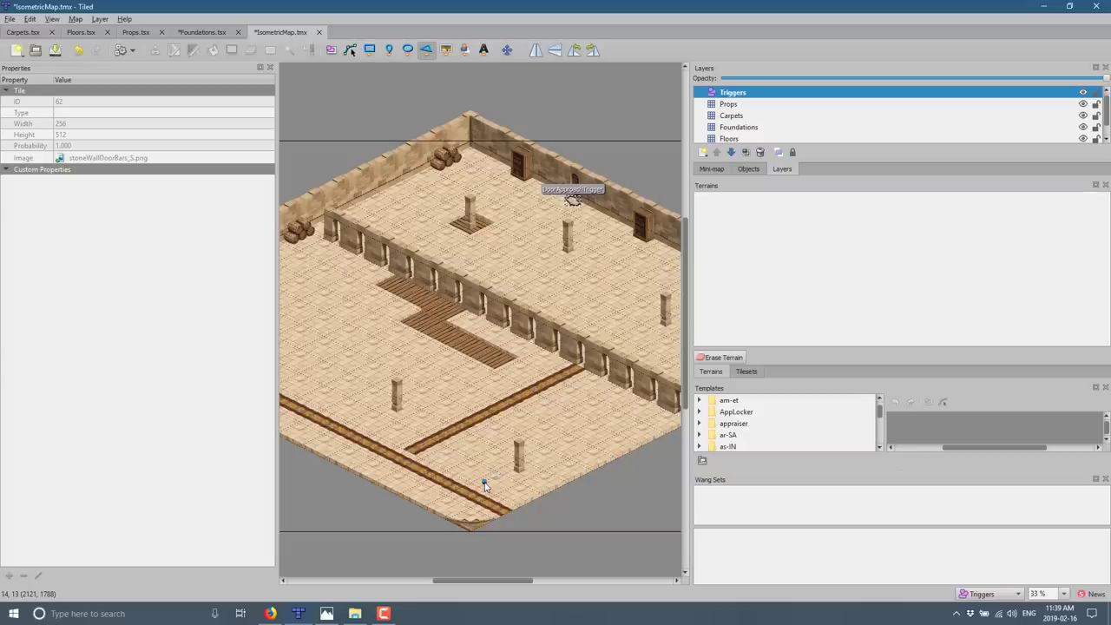
{"action": "key", "text": "alt+Tab"}
{"action": "key", "text": "alt+Tab"}
{"action": "key", "text": "alt+Tab"}
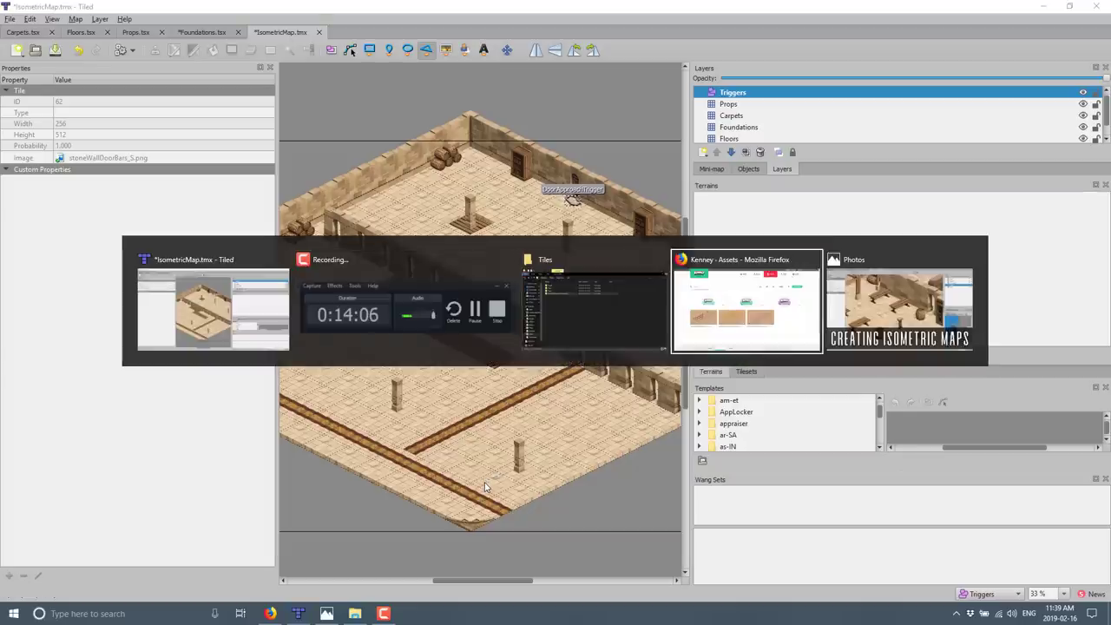
- Go back to LibGDX Tutorial 11 Part 1 and read through its orthogonal map-loading code
{"action": "key", "text": "ctrl+Tab"}
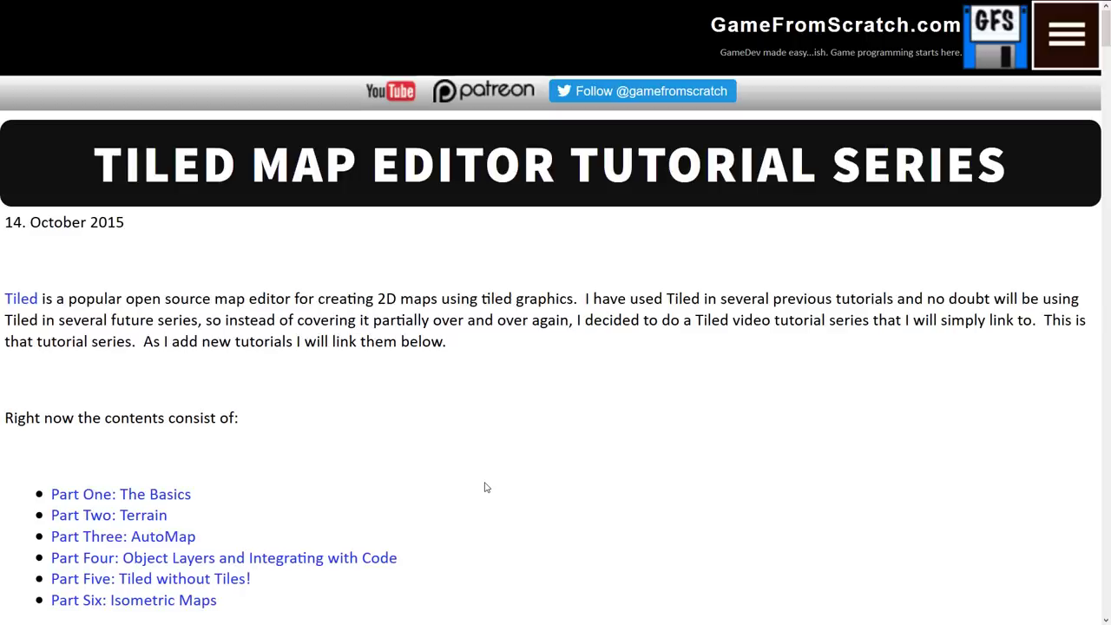
{"action": "scroll", "coordinate": [547, 216], "scroll_direction": "down", "scroll_amount": 3}
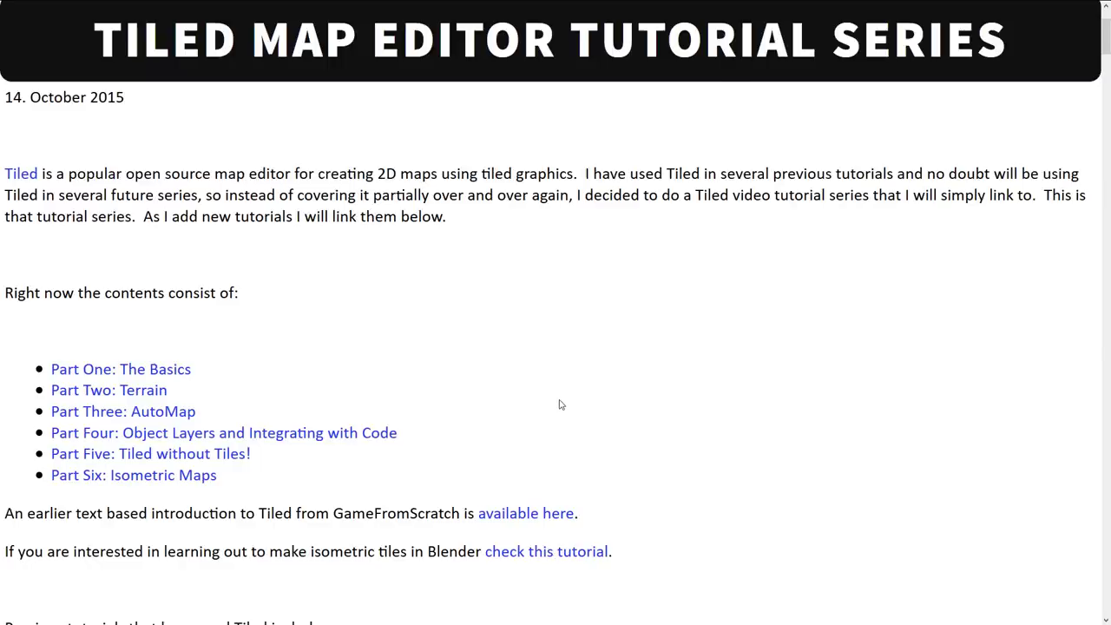
{"action": "key", "text": "alt+Left"}
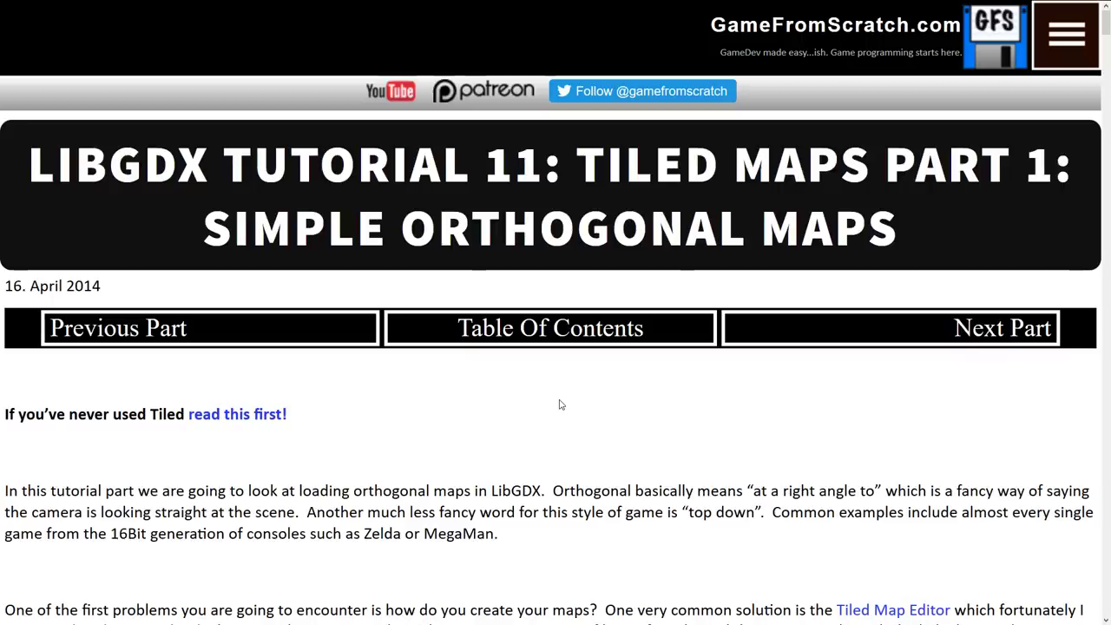
{"action": "scroll", "coordinate": [559, 405], "scroll_direction": "down", "scroll_amount": 6}
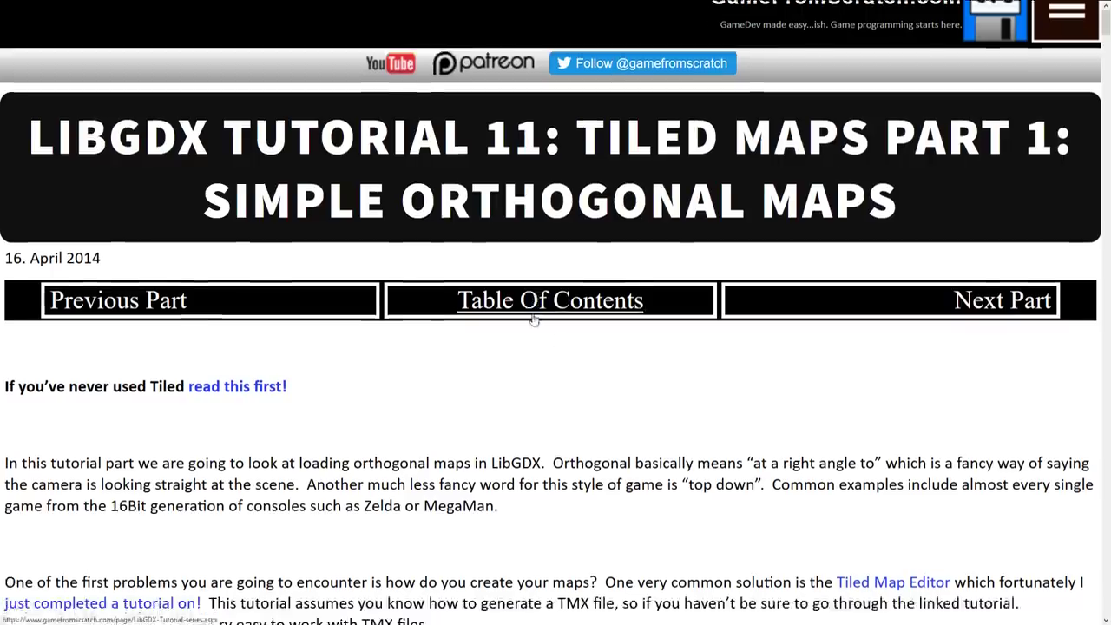
{"action": "scroll", "coordinate": [533, 319], "scroll_direction": "down", "scroll_amount": 5}
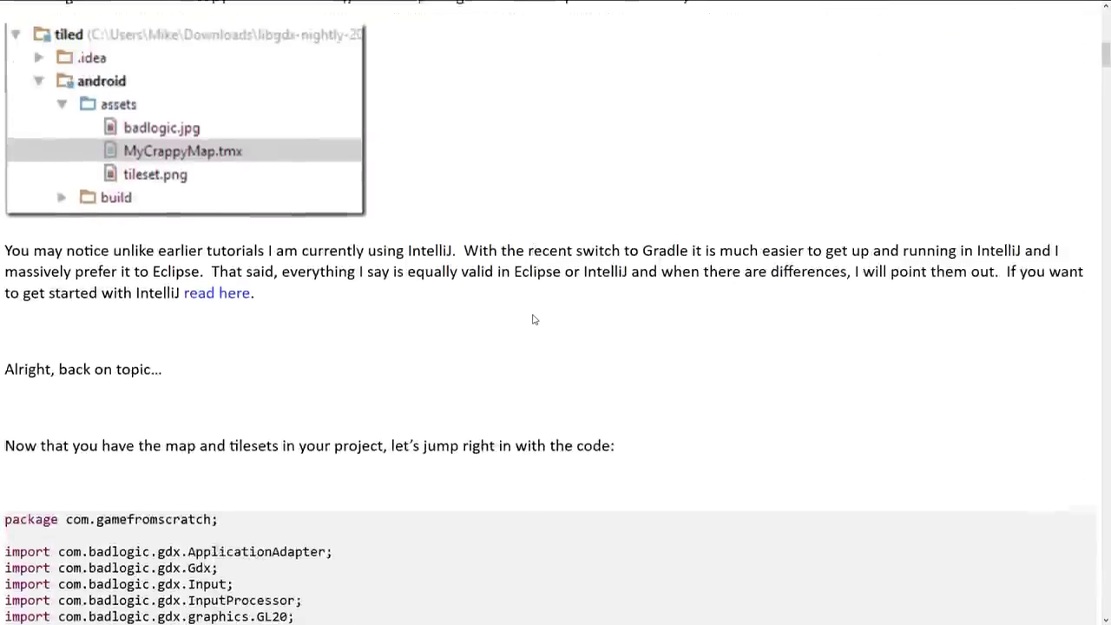
{"action": "scroll", "coordinate": [533, 320], "scroll_direction": "down", "scroll_amount": 6}
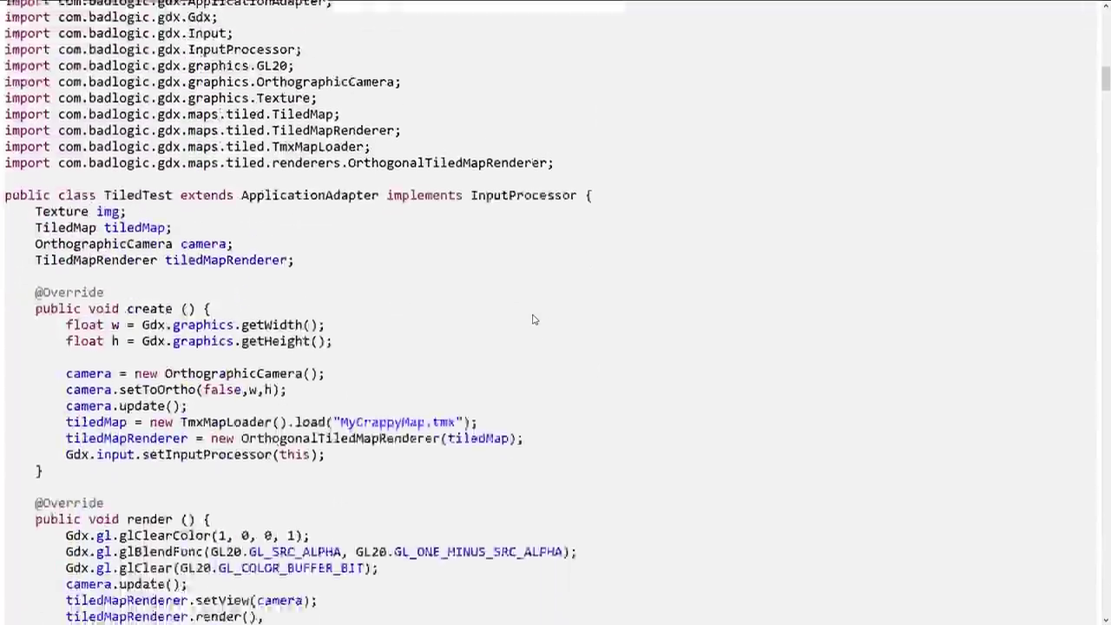
{"action": "scroll", "coordinate": [534, 319], "scroll_direction": "down", "scroll_amount": 14}
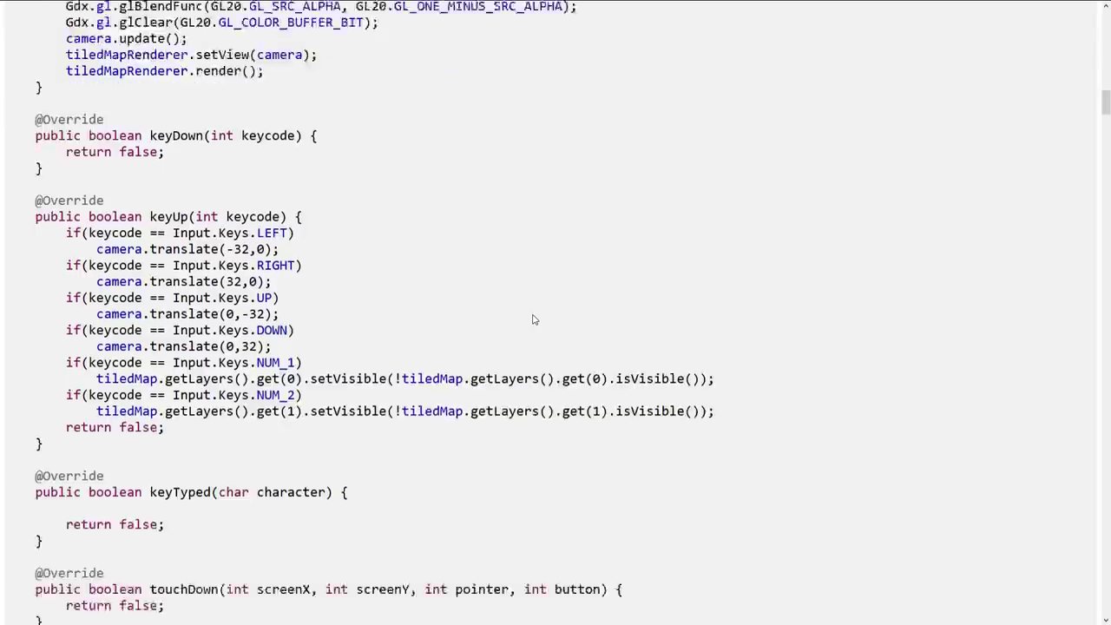
{"action": "scroll", "coordinate": [533, 321], "scroll_direction": "down", "scroll_amount": 3}
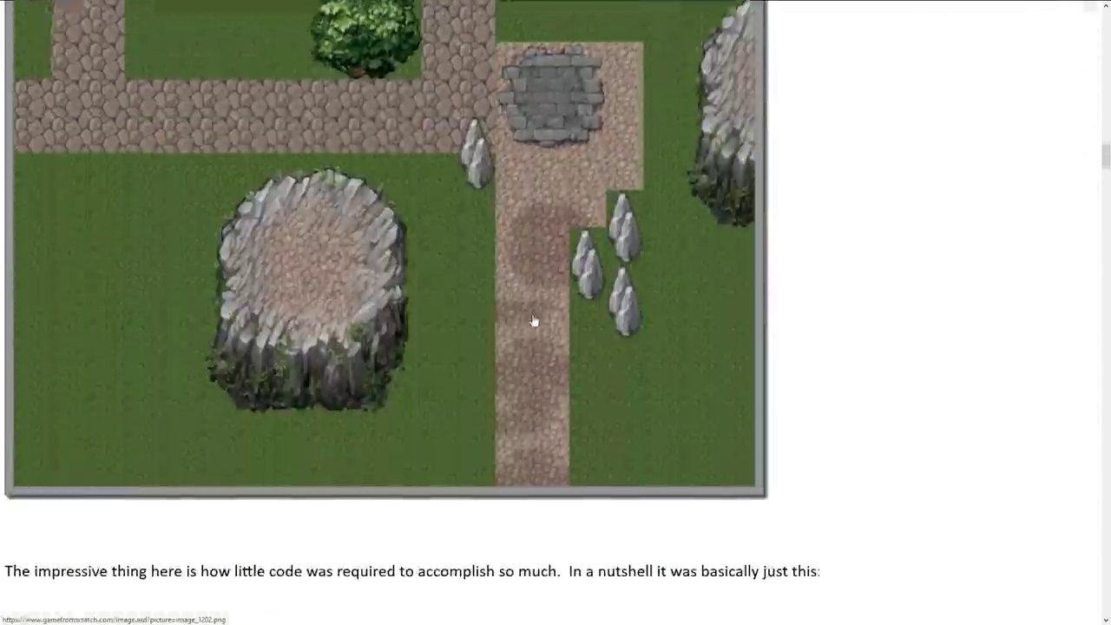
{"action": "scroll", "coordinate": [469, 77], "scroll_direction": "down", "scroll_amount": 20}
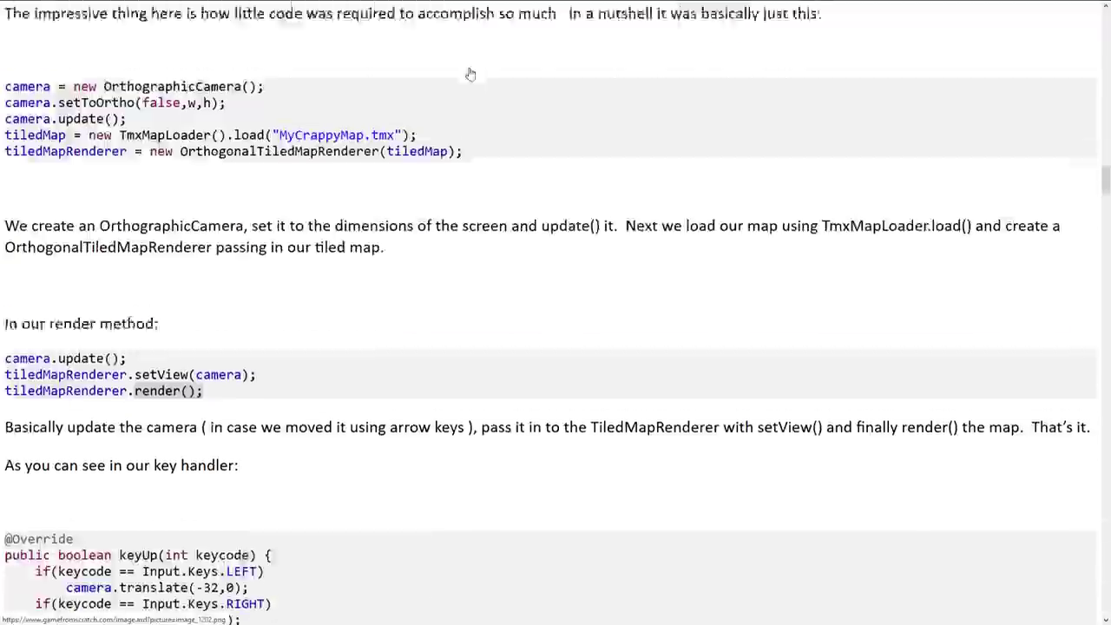
- Read through the LibGDX Tiled Part 2 article on sprites and layers
{"action": "key", "text": "Home"}
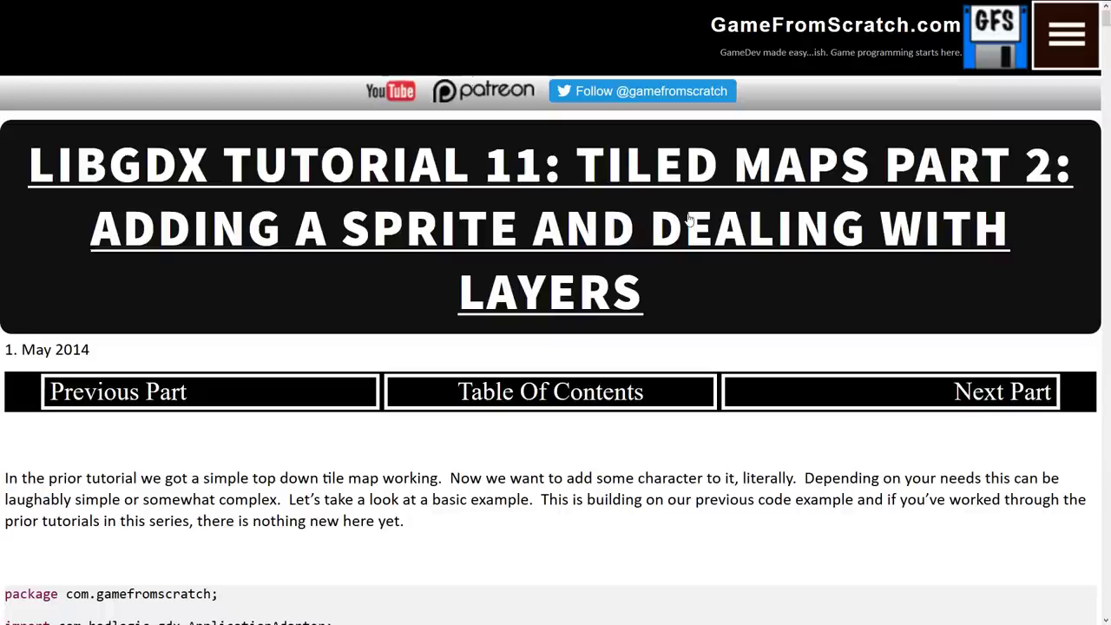
{"action": "scroll", "coordinate": [687, 224], "scroll_direction": "down", "scroll_amount": 12}
{"action": "scroll", "coordinate": [686, 223], "scroll_direction": "down", "scroll_amount": 10}
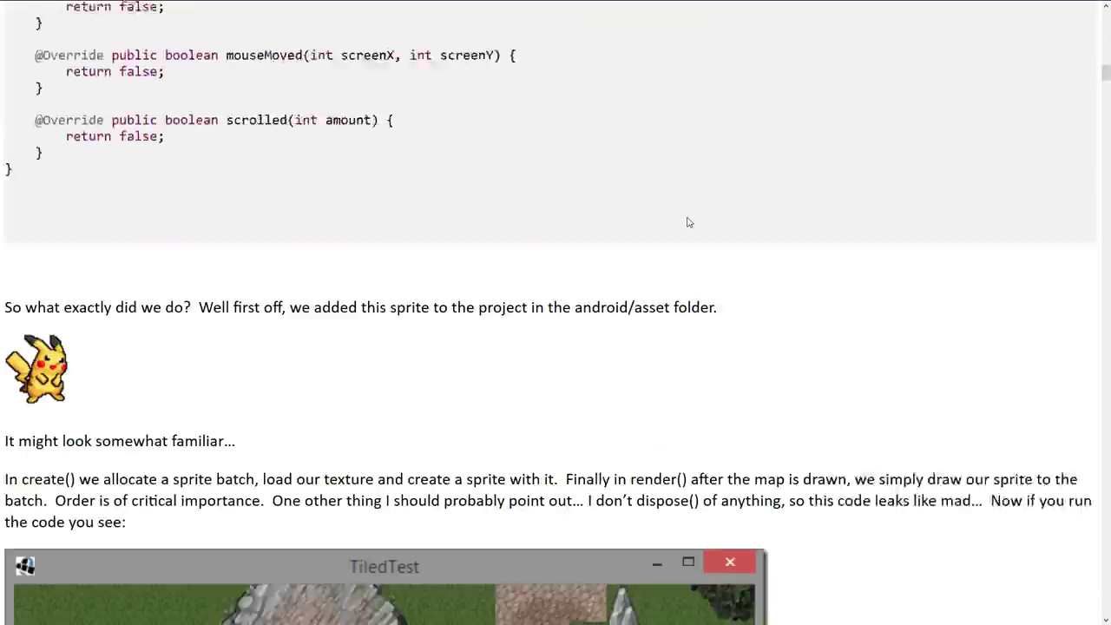
{"action": "scroll", "coordinate": [356, 328], "scroll_direction": "down", "scroll_amount": 6}
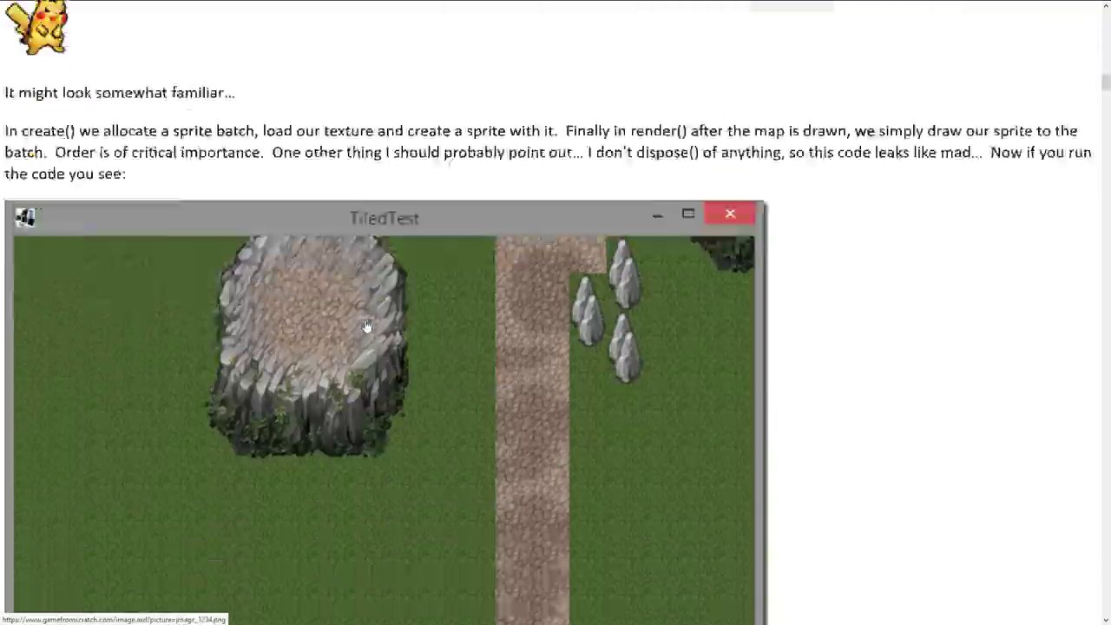
{"action": "scroll", "coordinate": [158, 340], "scroll_direction": "down", "scroll_amount": 14}
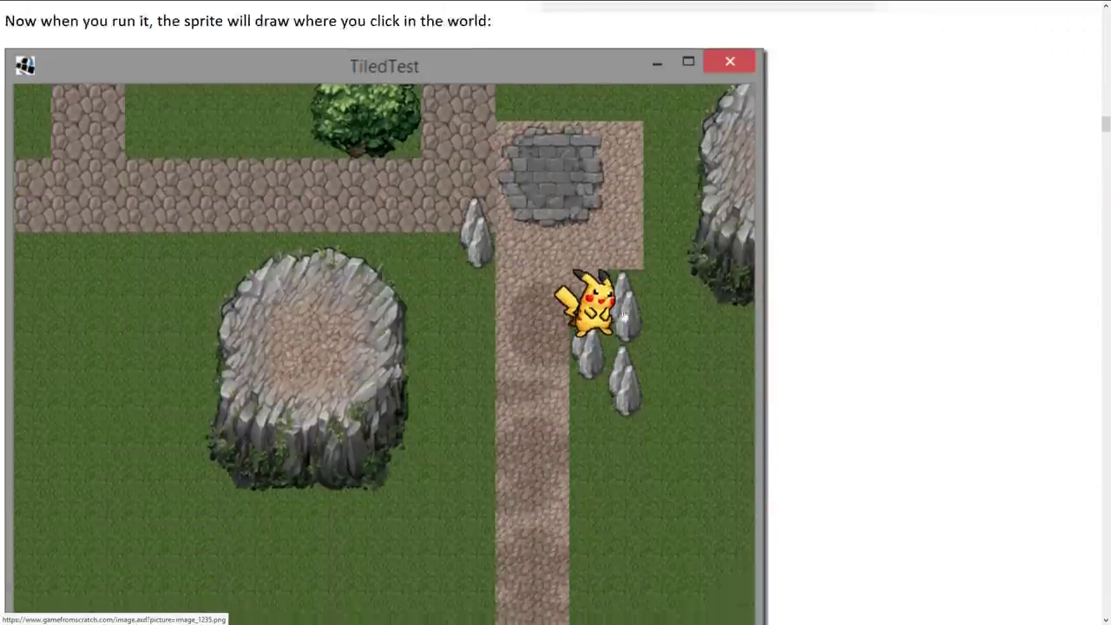
{"action": "scroll", "coordinate": [305, 361], "scroll_direction": "down", "scroll_amount": 10}
{"action": "scroll", "coordinate": [305, 361], "scroll_direction": "down", "scroll_amount": 10}
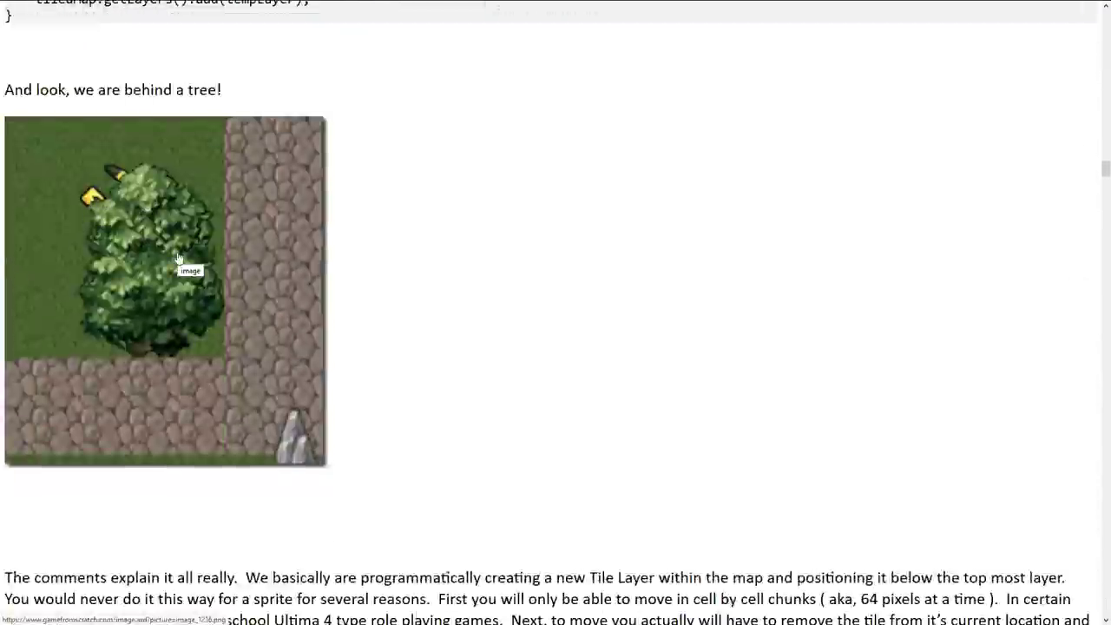
{"action": "scroll", "coordinate": [177, 259], "scroll_direction": "down", "scroll_amount": 15}
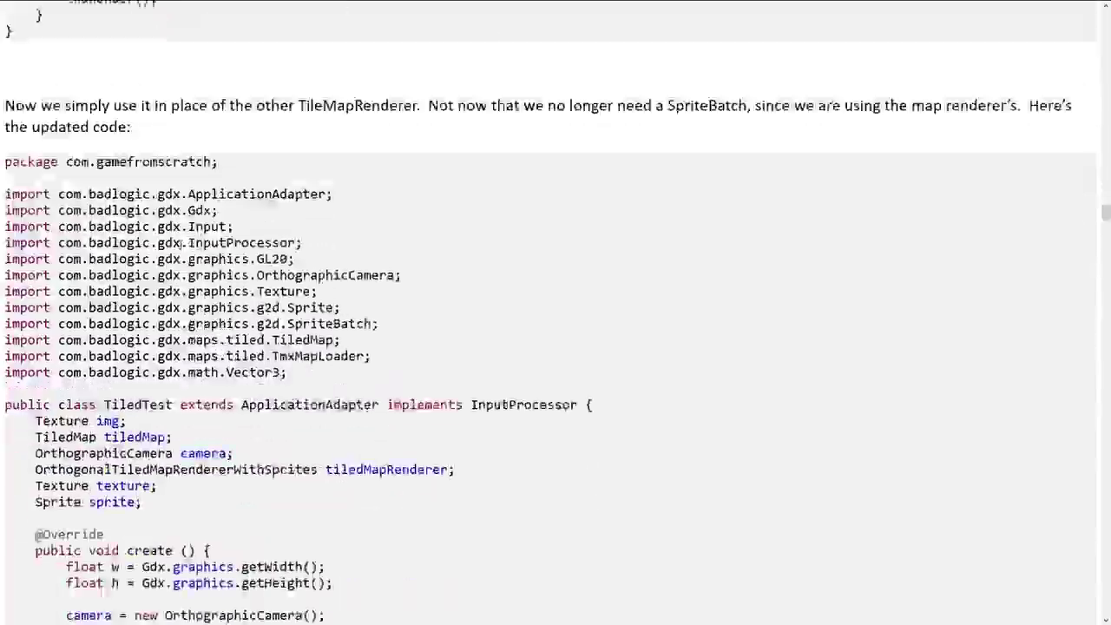
- Read through the animated water article, ending on the Tiled Map Editor Tutorial Series page
{"action": "scroll", "coordinate": [184, 243], "scroll_direction": "down", "scroll_amount": 12}
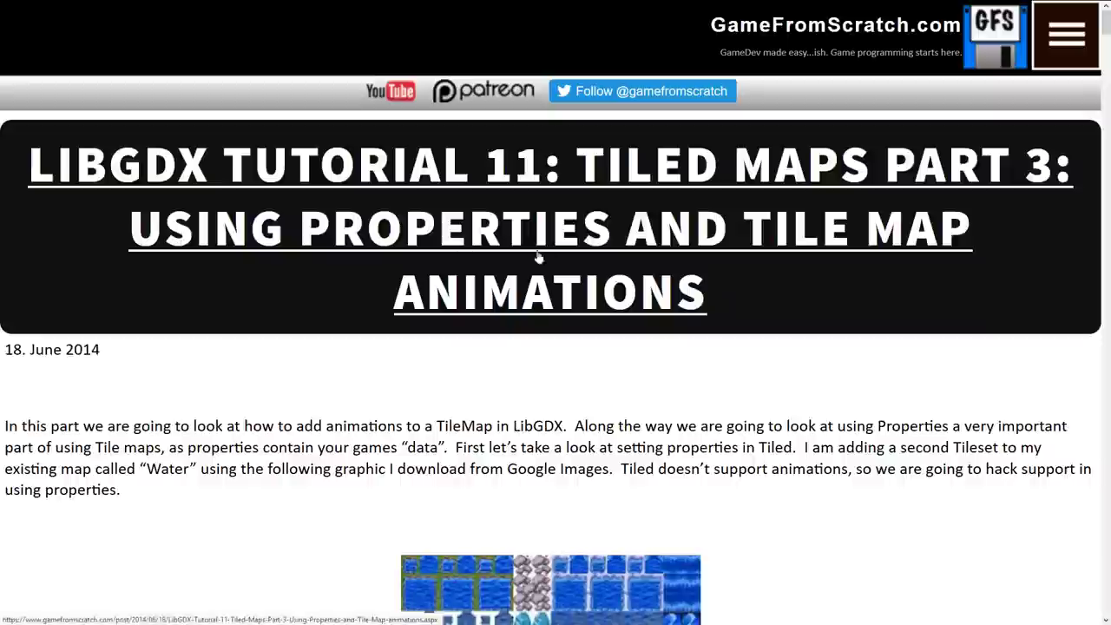
{"action": "scroll", "coordinate": [677, 307], "scroll_direction": "down", "scroll_amount": 1}
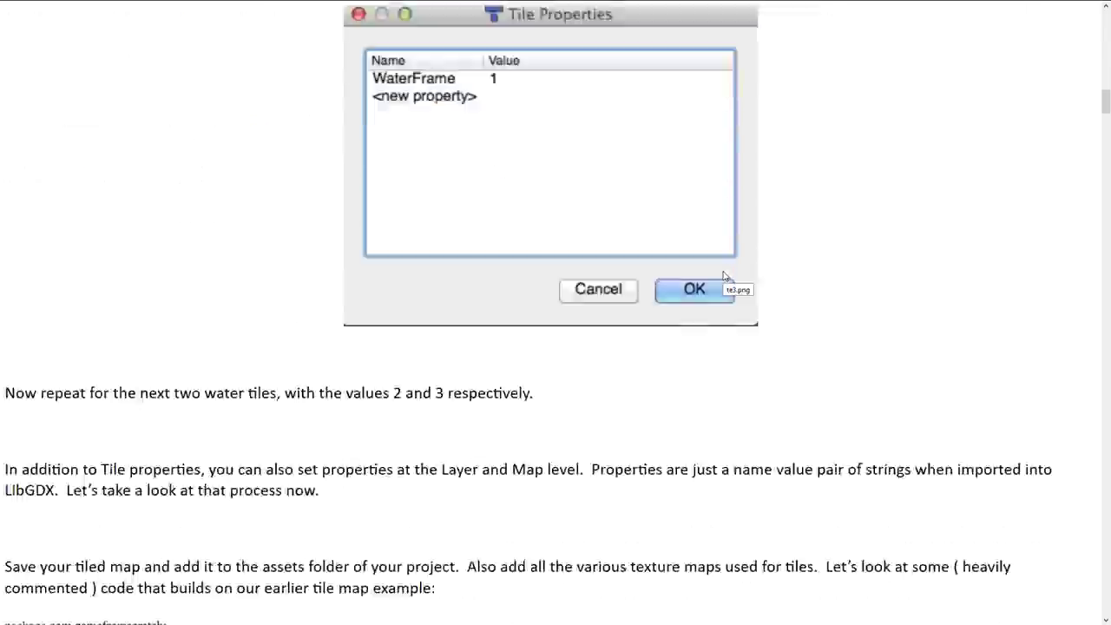
{"action": "scroll", "coordinate": [725, 276], "scroll_direction": "down", "scroll_amount": 15}
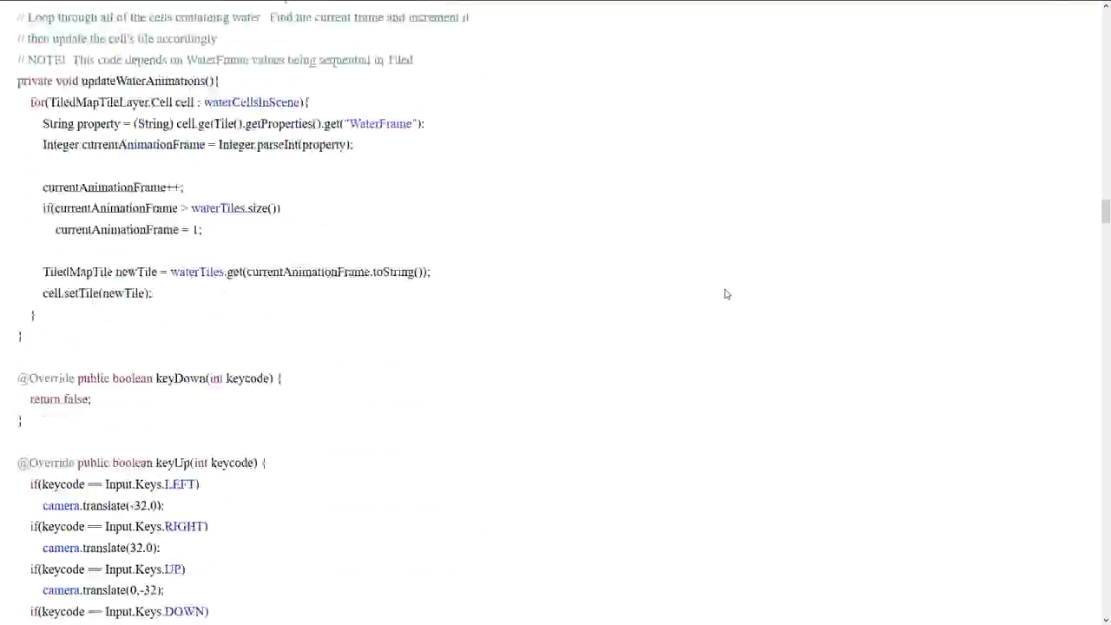
{"action": "scroll", "coordinate": [726, 294], "scroll_direction": "down", "scroll_amount": 20}
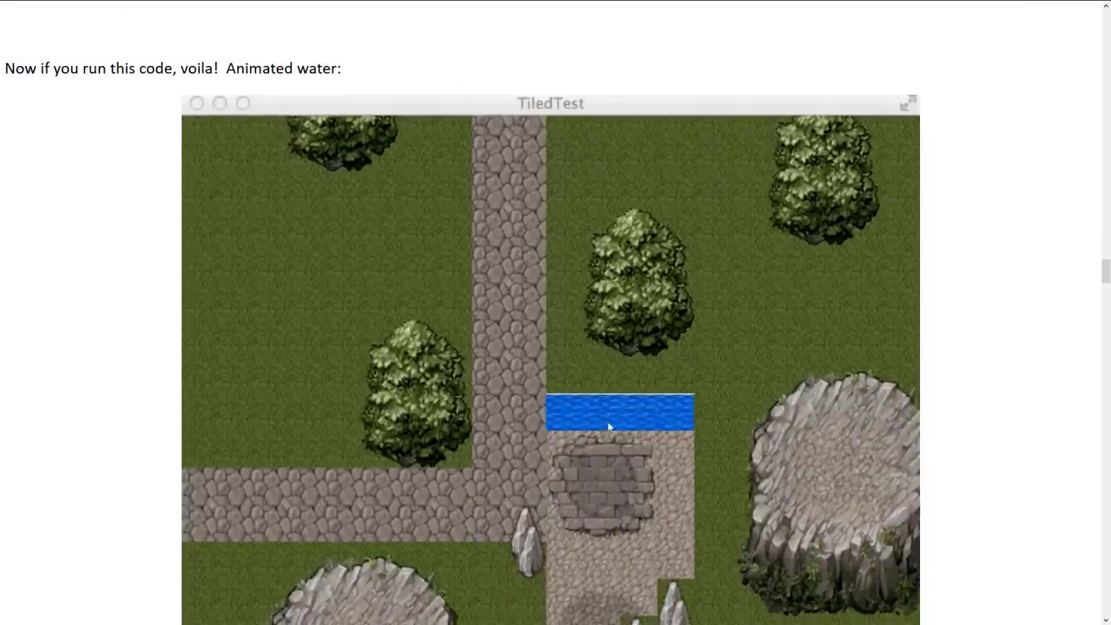
{"action": "scroll", "coordinate": [774, 426], "scroll_direction": "down", "scroll_amount": 15}
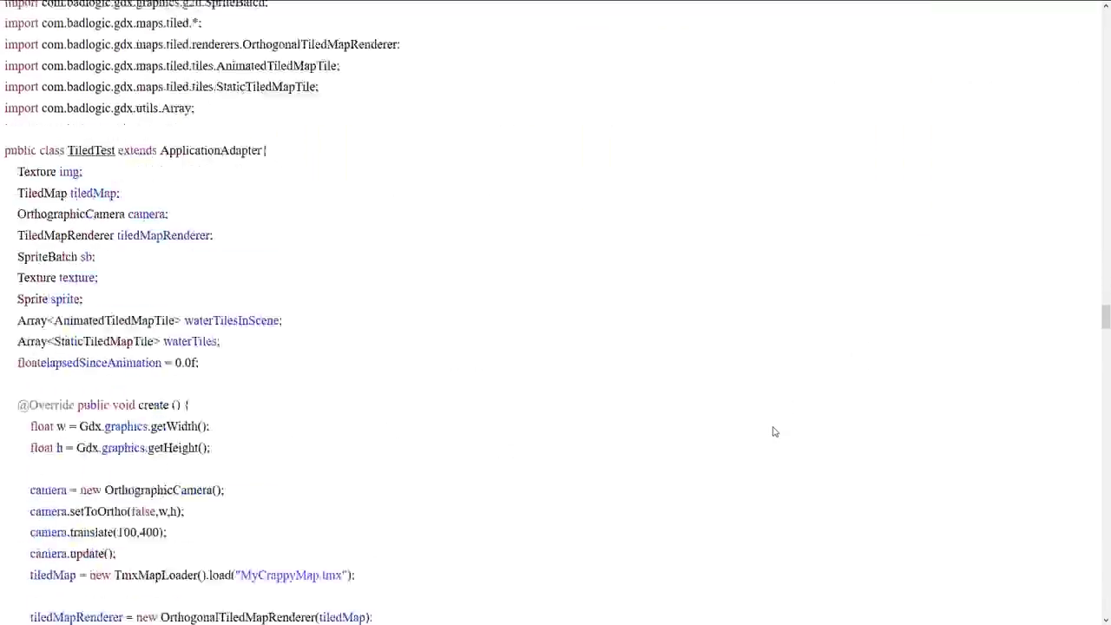
{"action": "scroll", "coordinate": [776, 423], "scroll_direction": "down", "scroll_amount": 10}
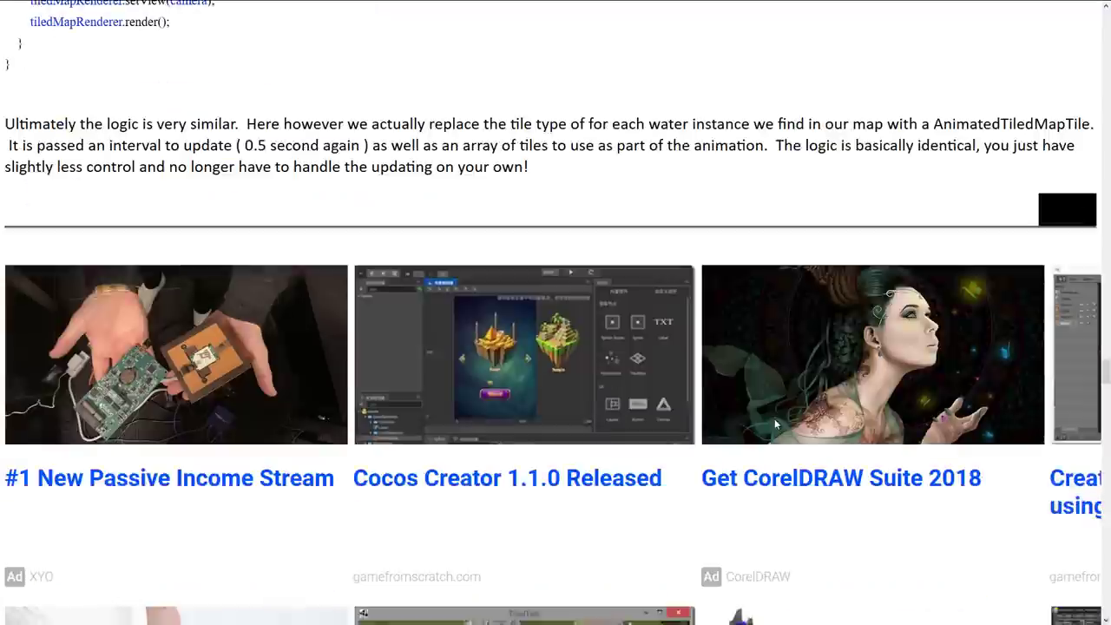
{"action": "scroll", "coordinate": [708, 310], "scroll_direction": "up", "scroll_amount": 7}
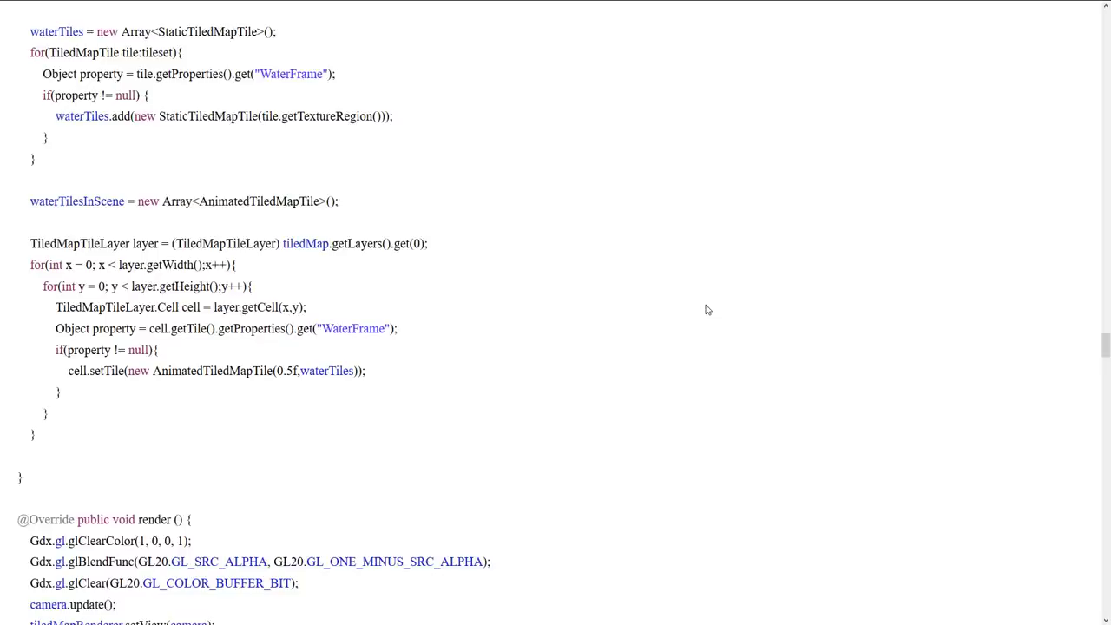
{"action": "scroll", "coordinate": [708, 310], "scroll_direction": "down", "scroll_amount": 10}
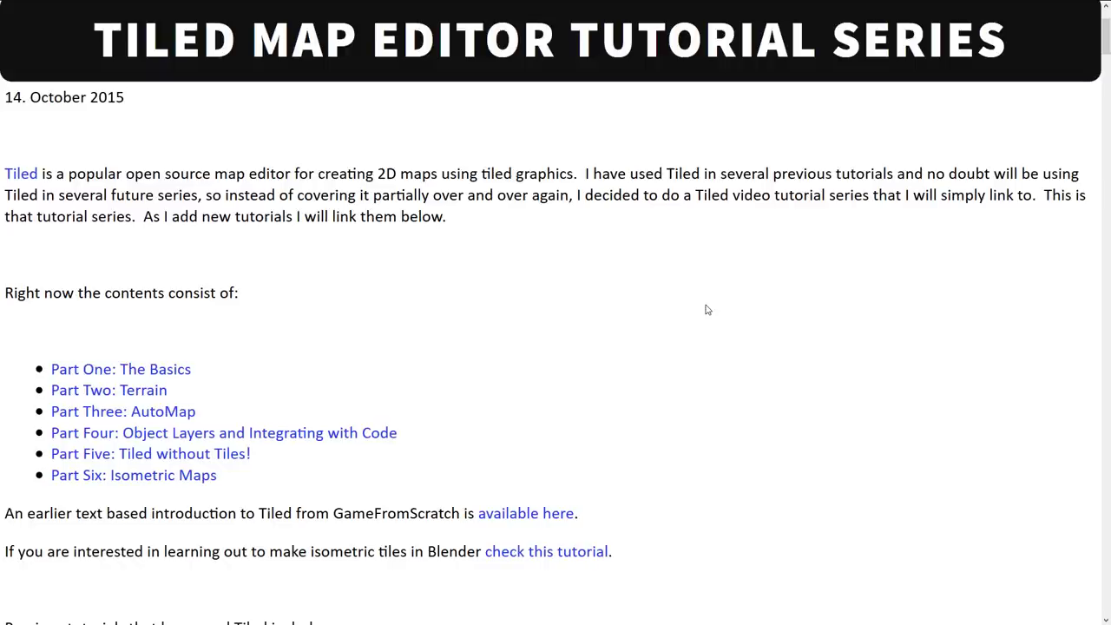
{"action": "scroll", "coordinate": [379, 469], "scroll_direction": "down", "scroll_amount": 4}
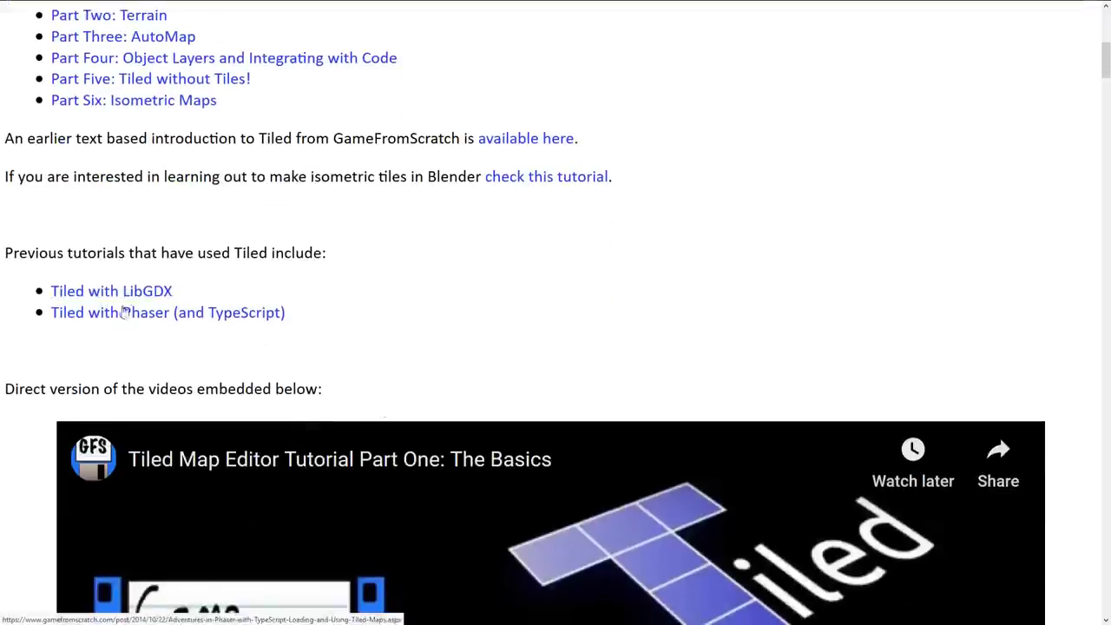